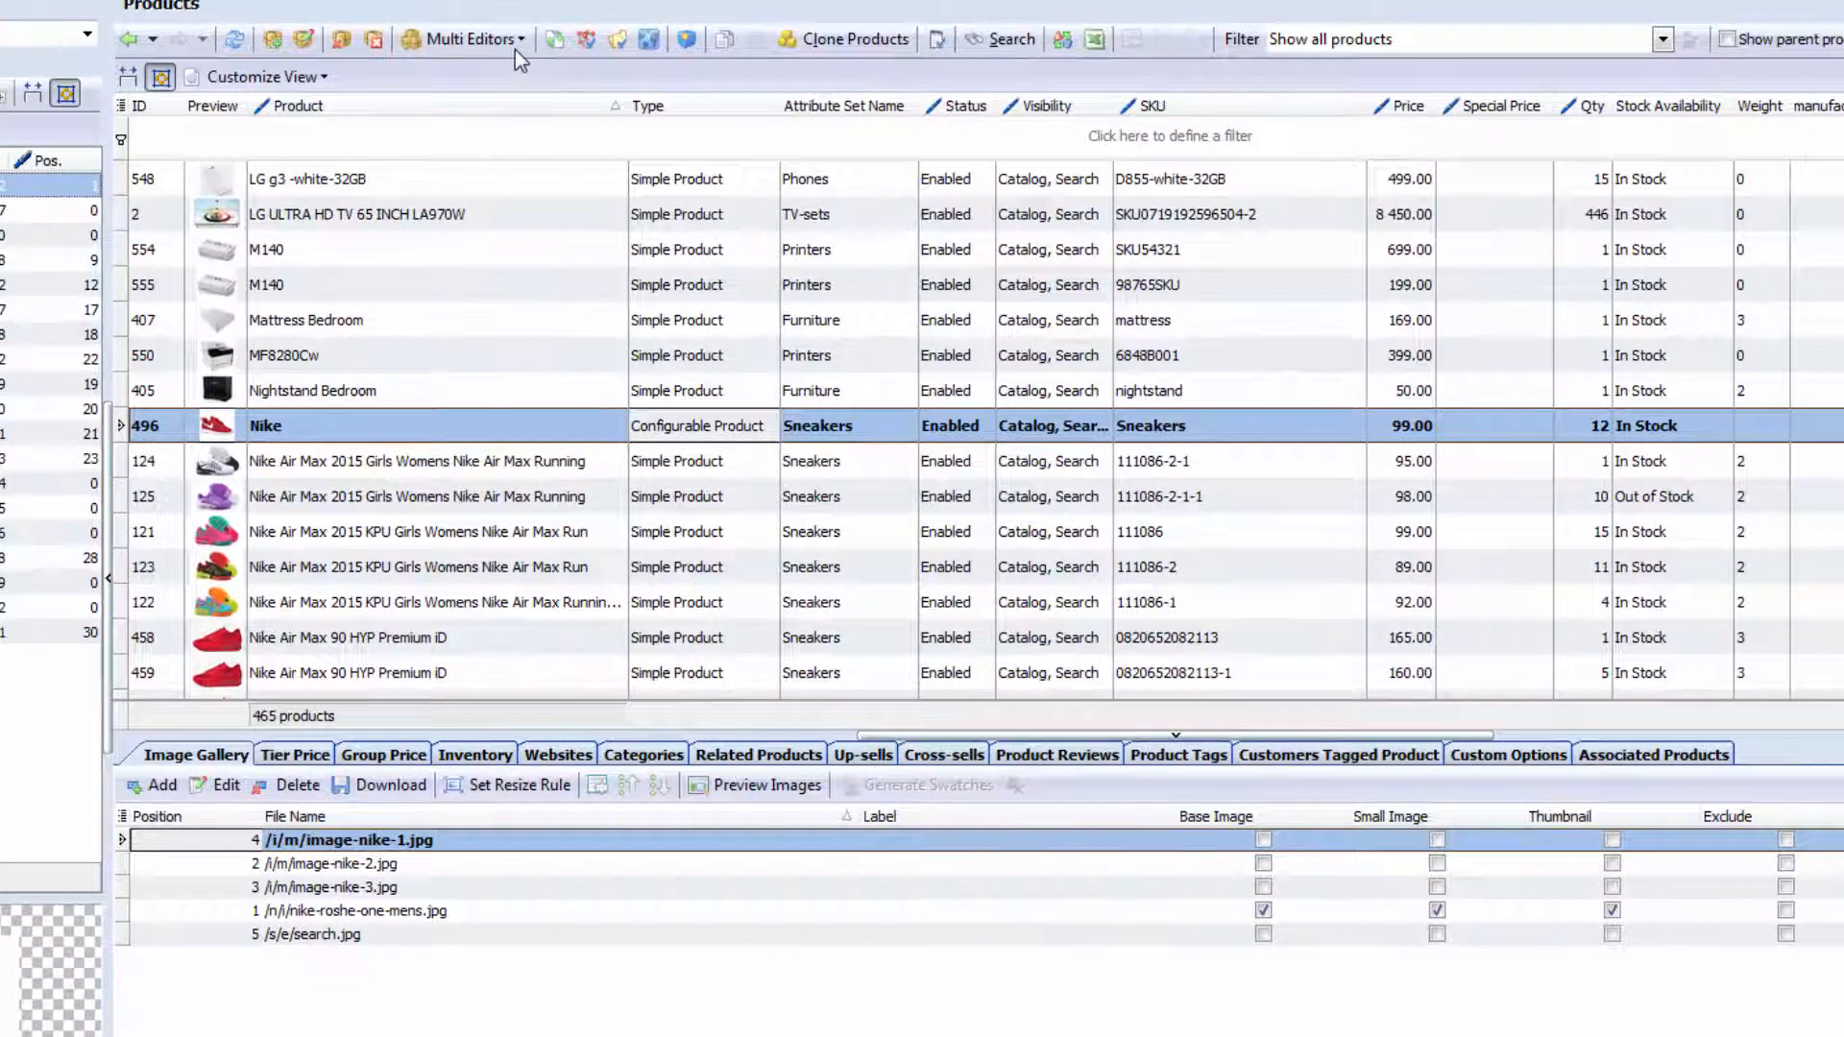
- Glance at the bulk editing tools and switch Preferences to a direct store database connection
left_click(515, 49)
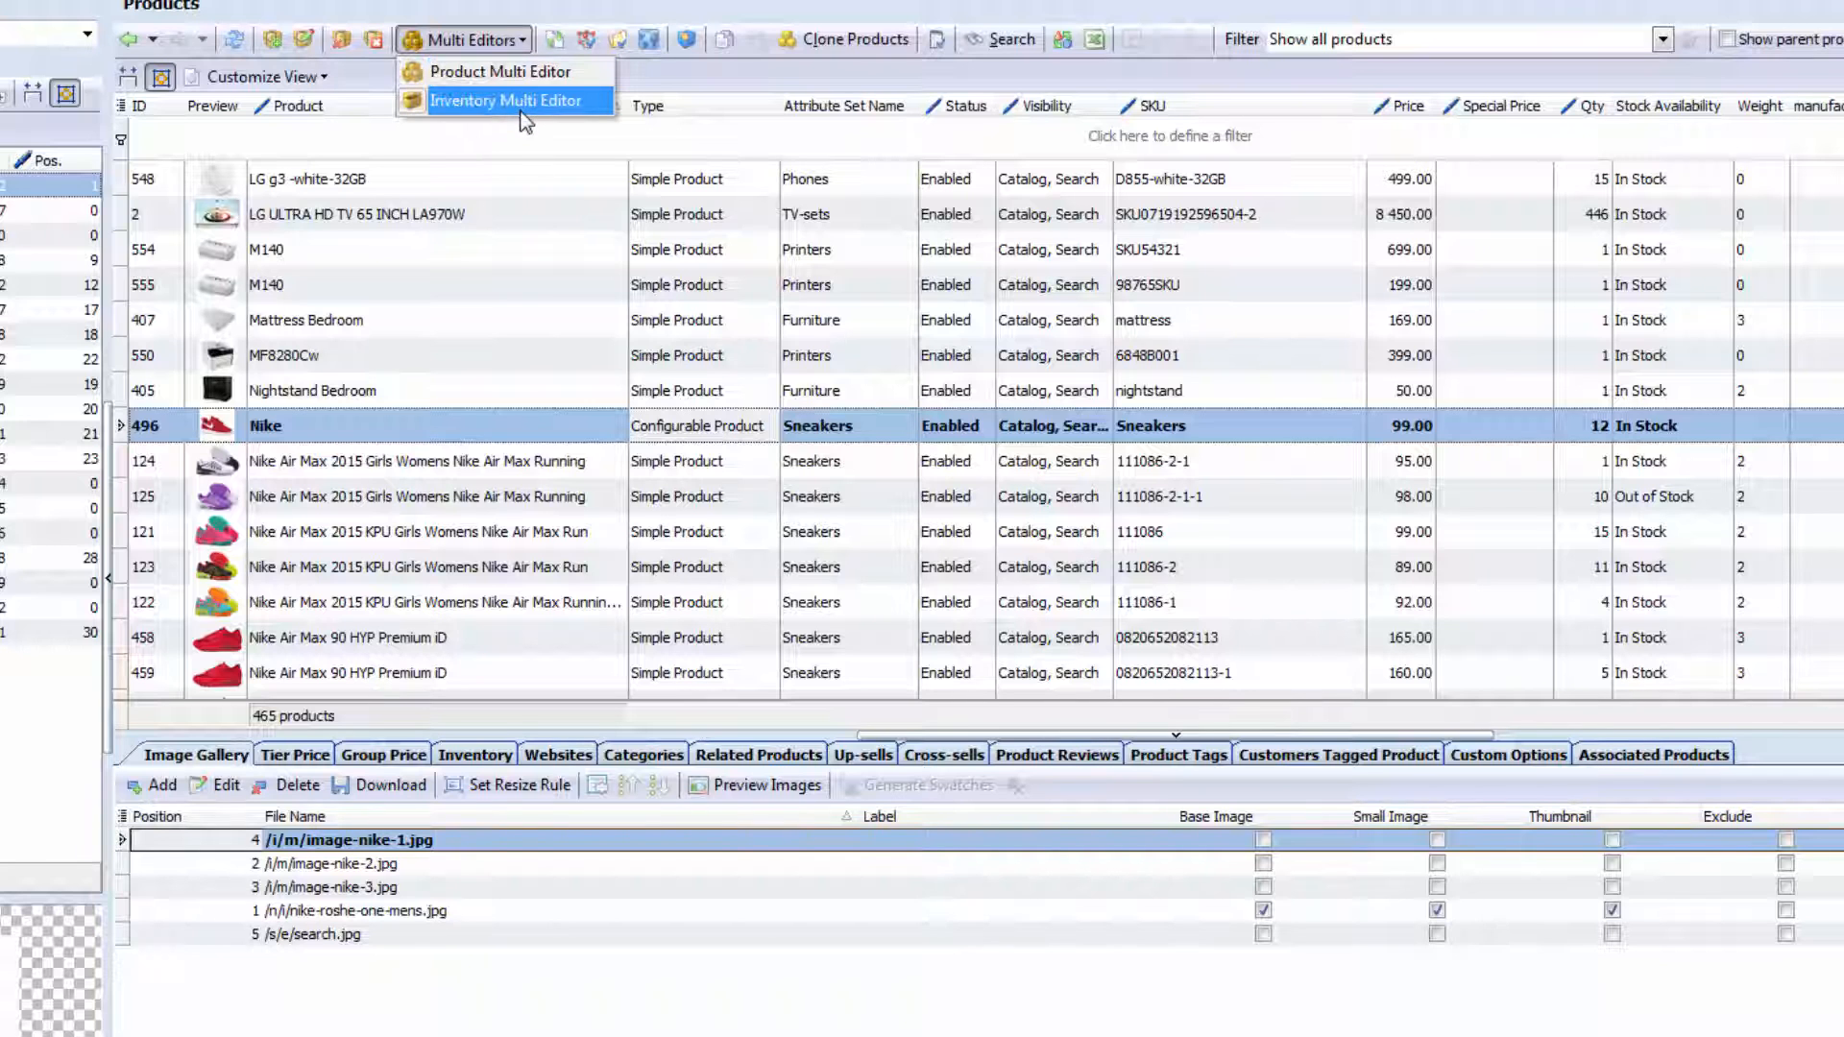
left_click(627, 81)
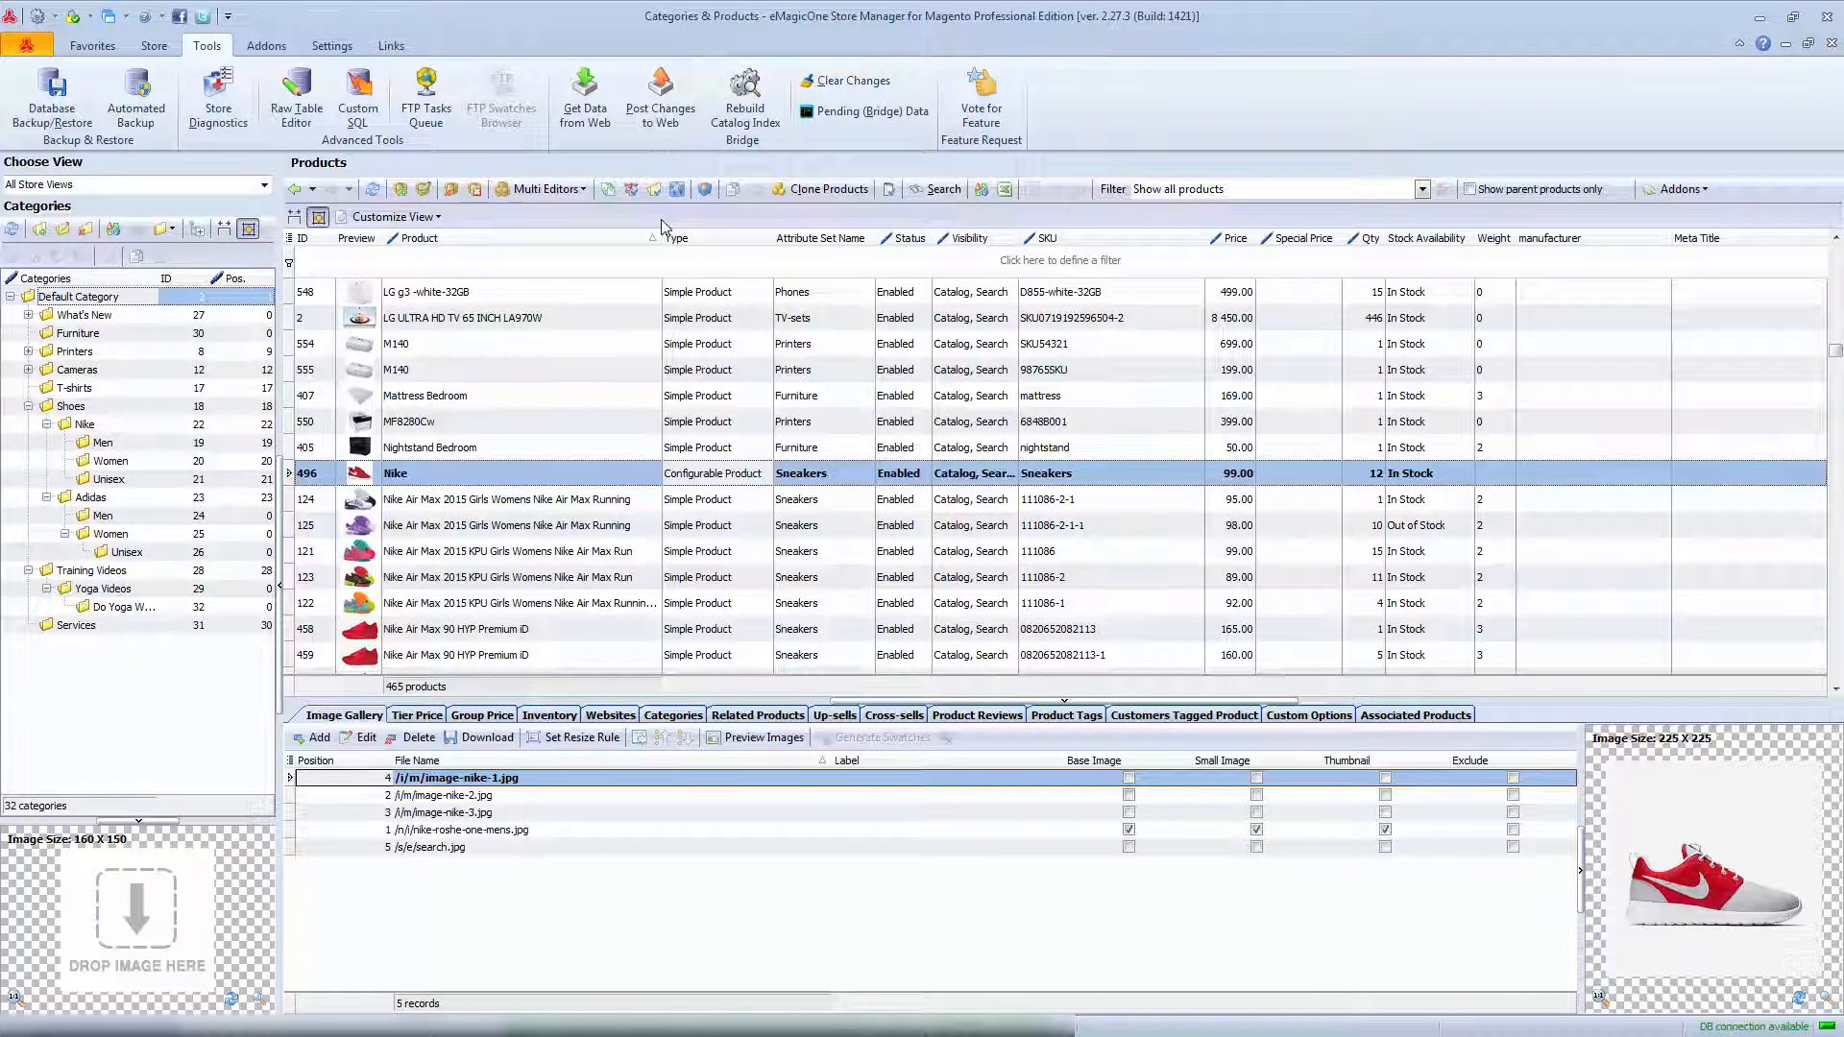
key("F12")
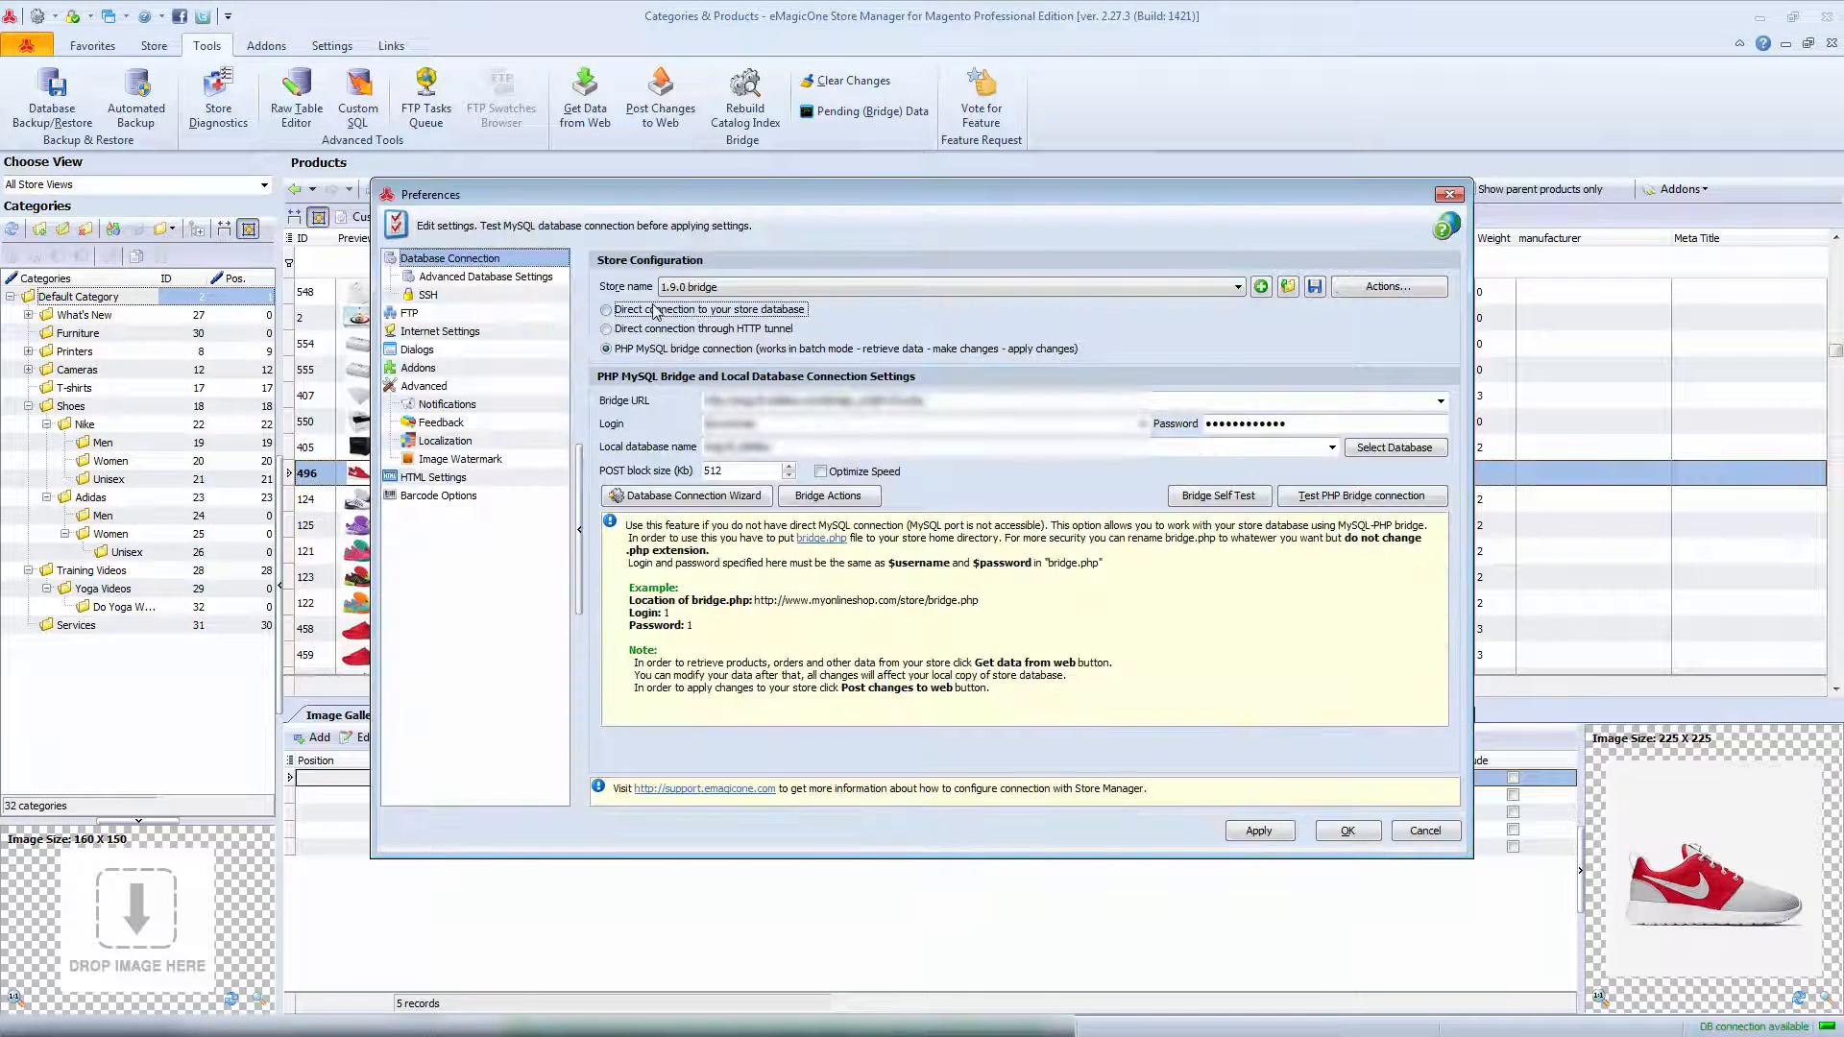
left_click(607, 309)
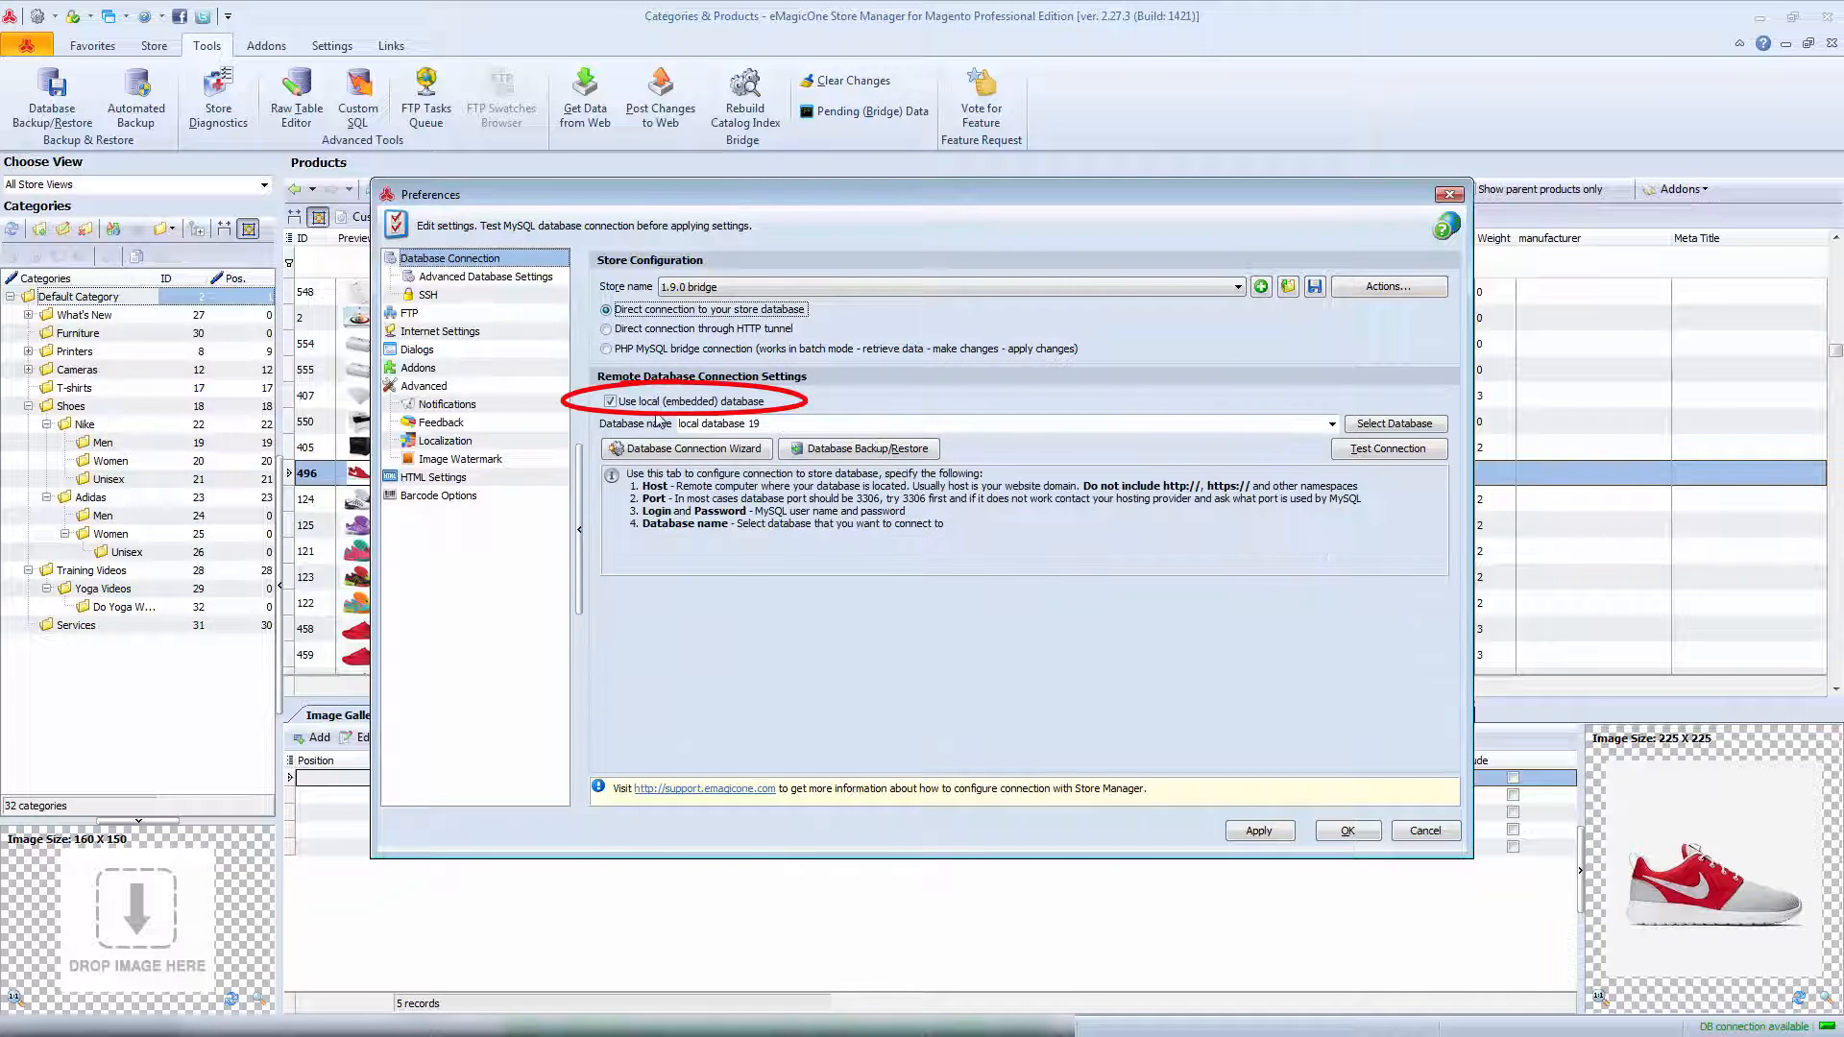
left_click(1449, 195)
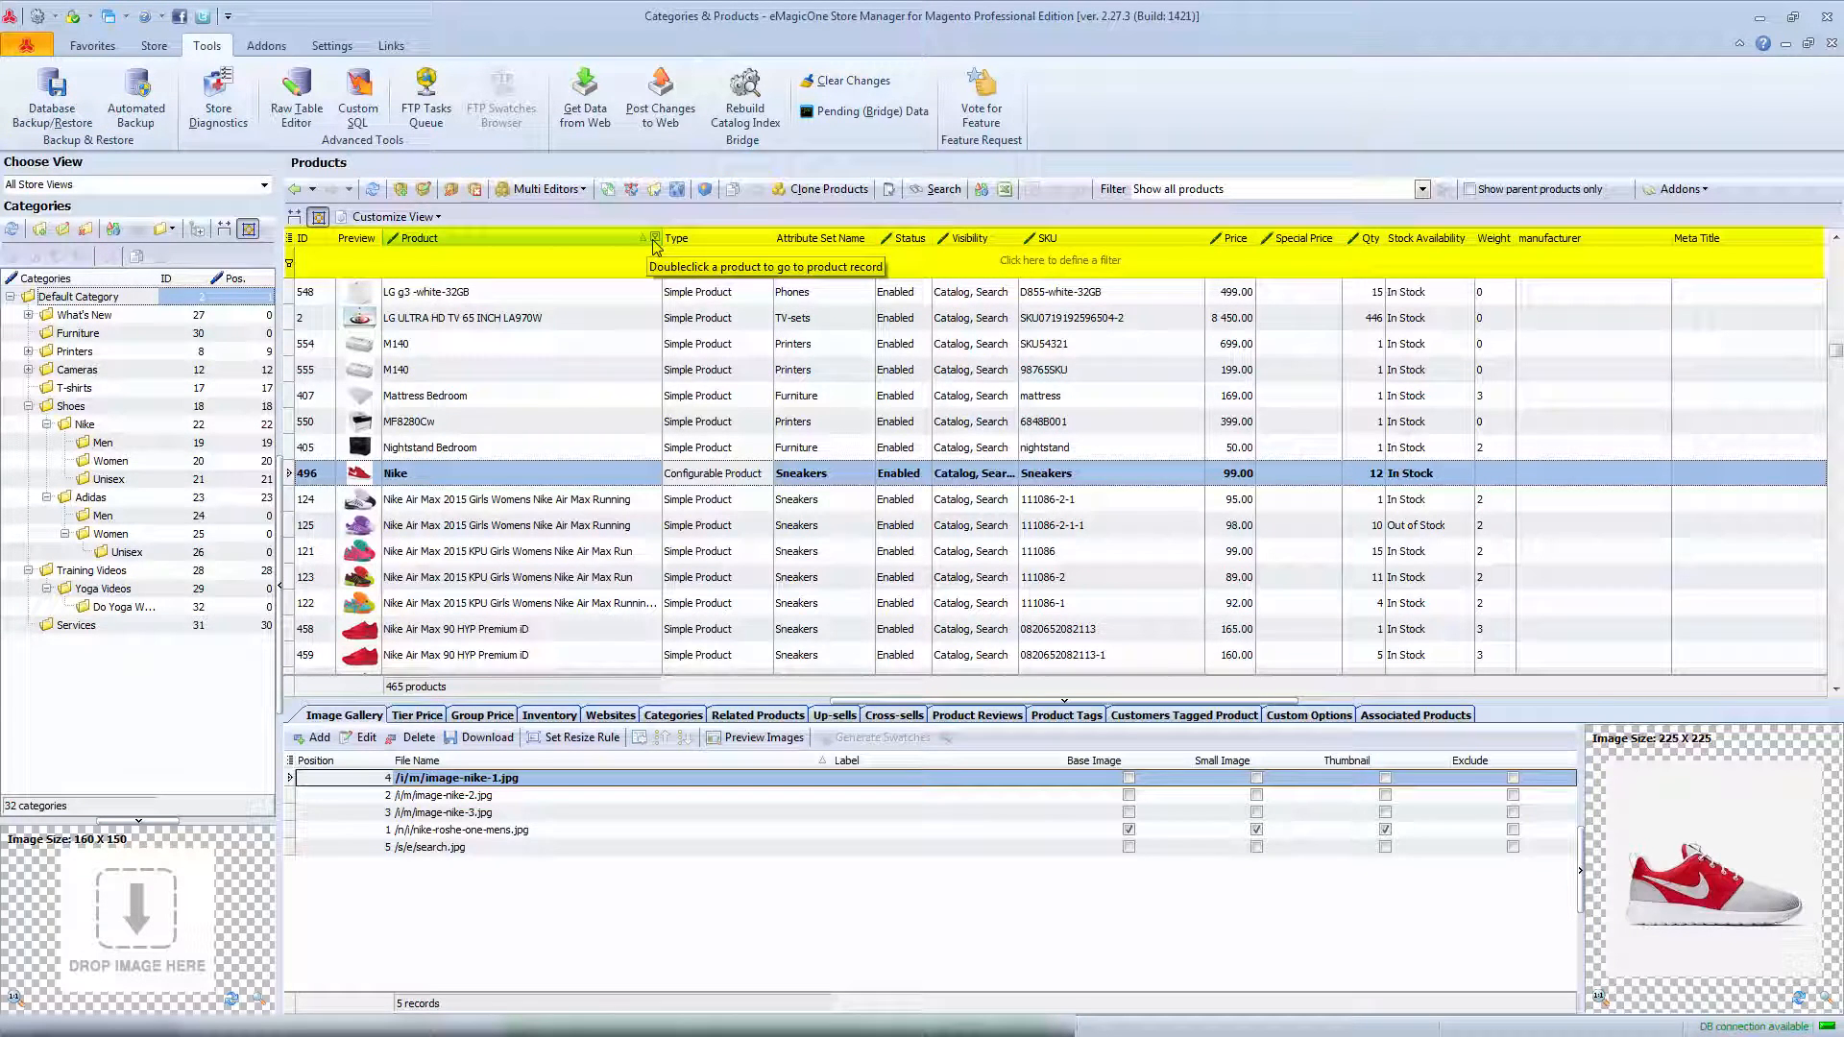
- Try the Product and Type column filters and the saved Nike filter, then return to Show all products
left_click(654, 240)
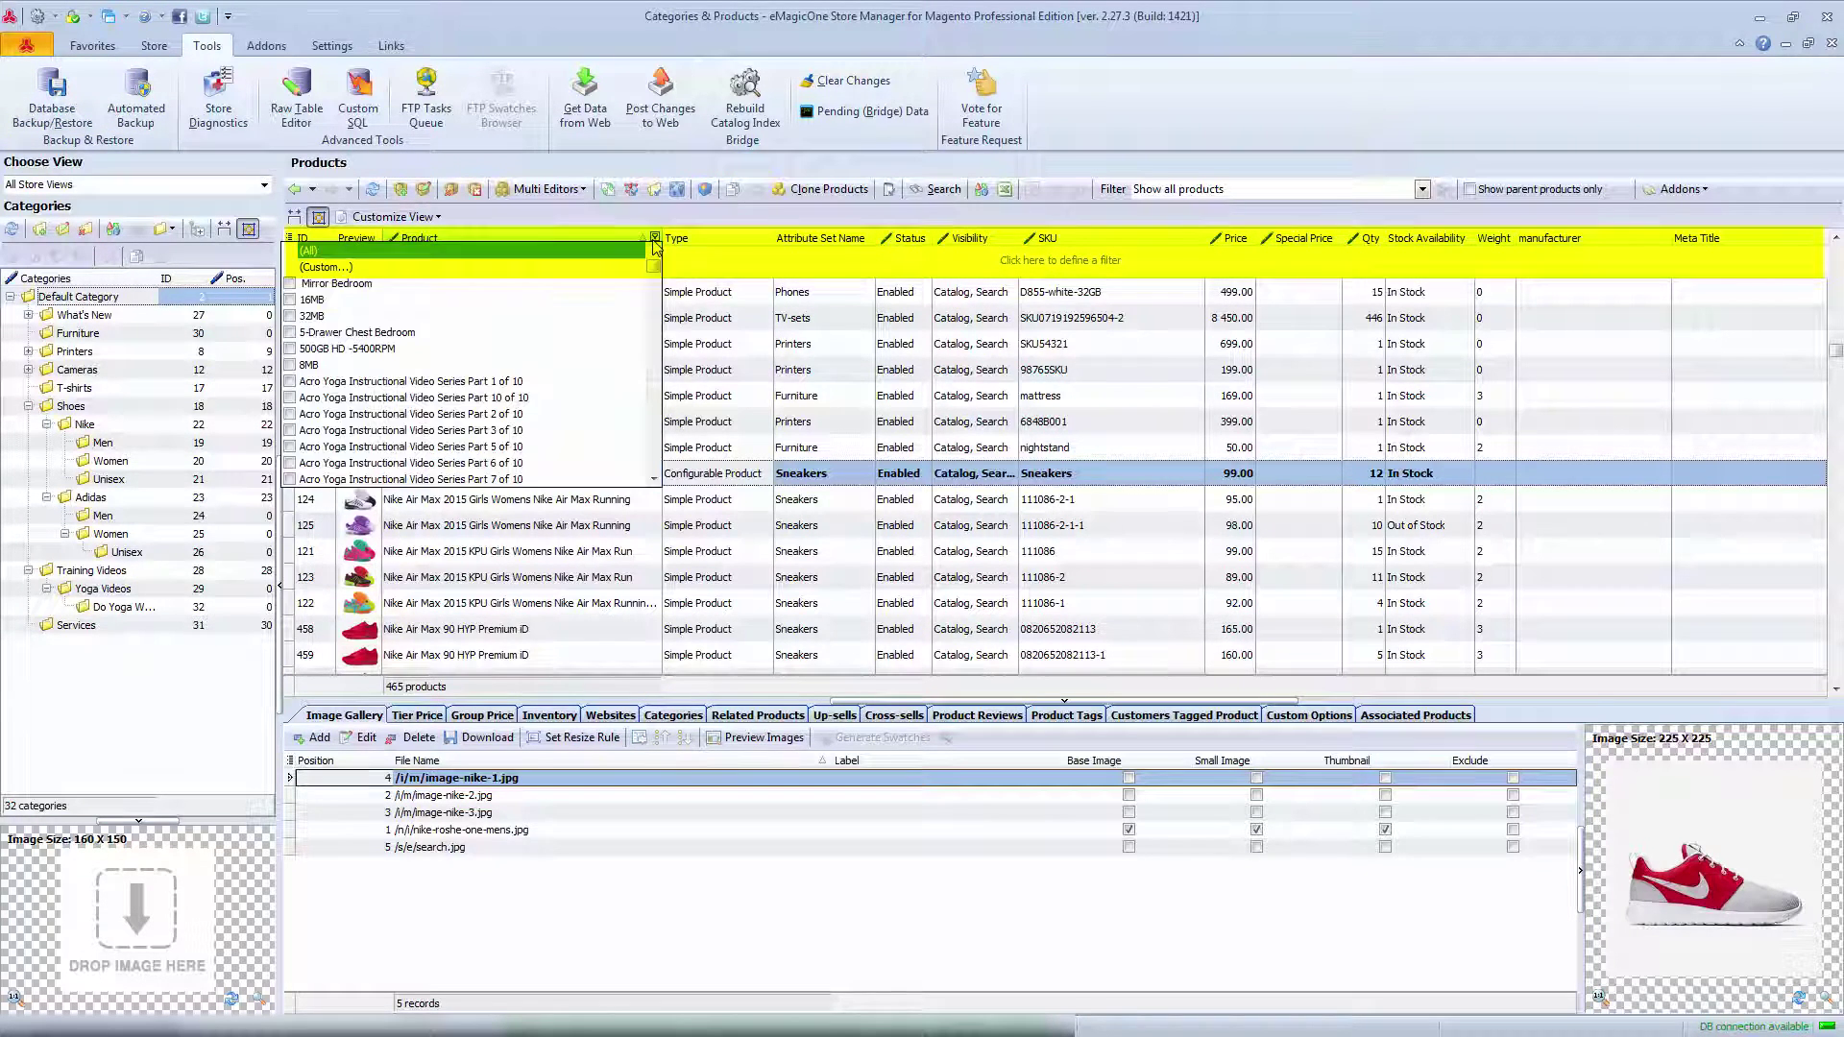
left_click(765, 239)
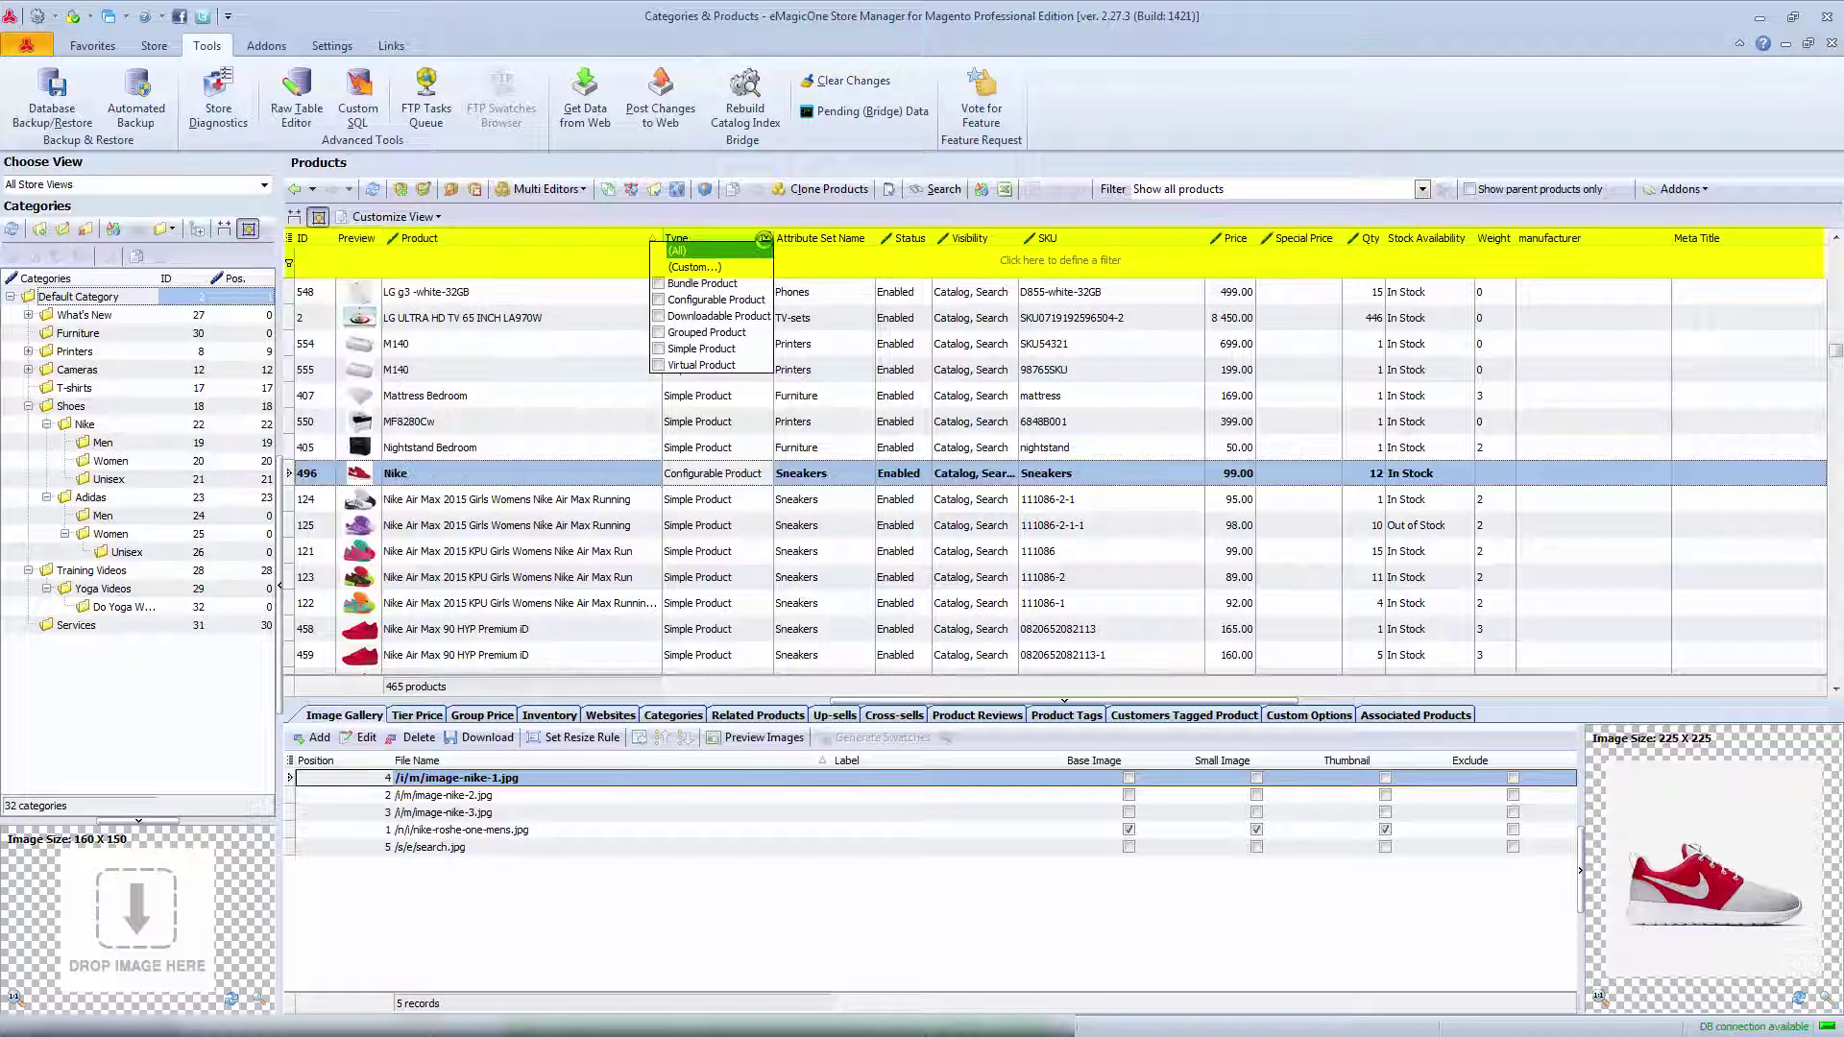
left_click(929, 217)
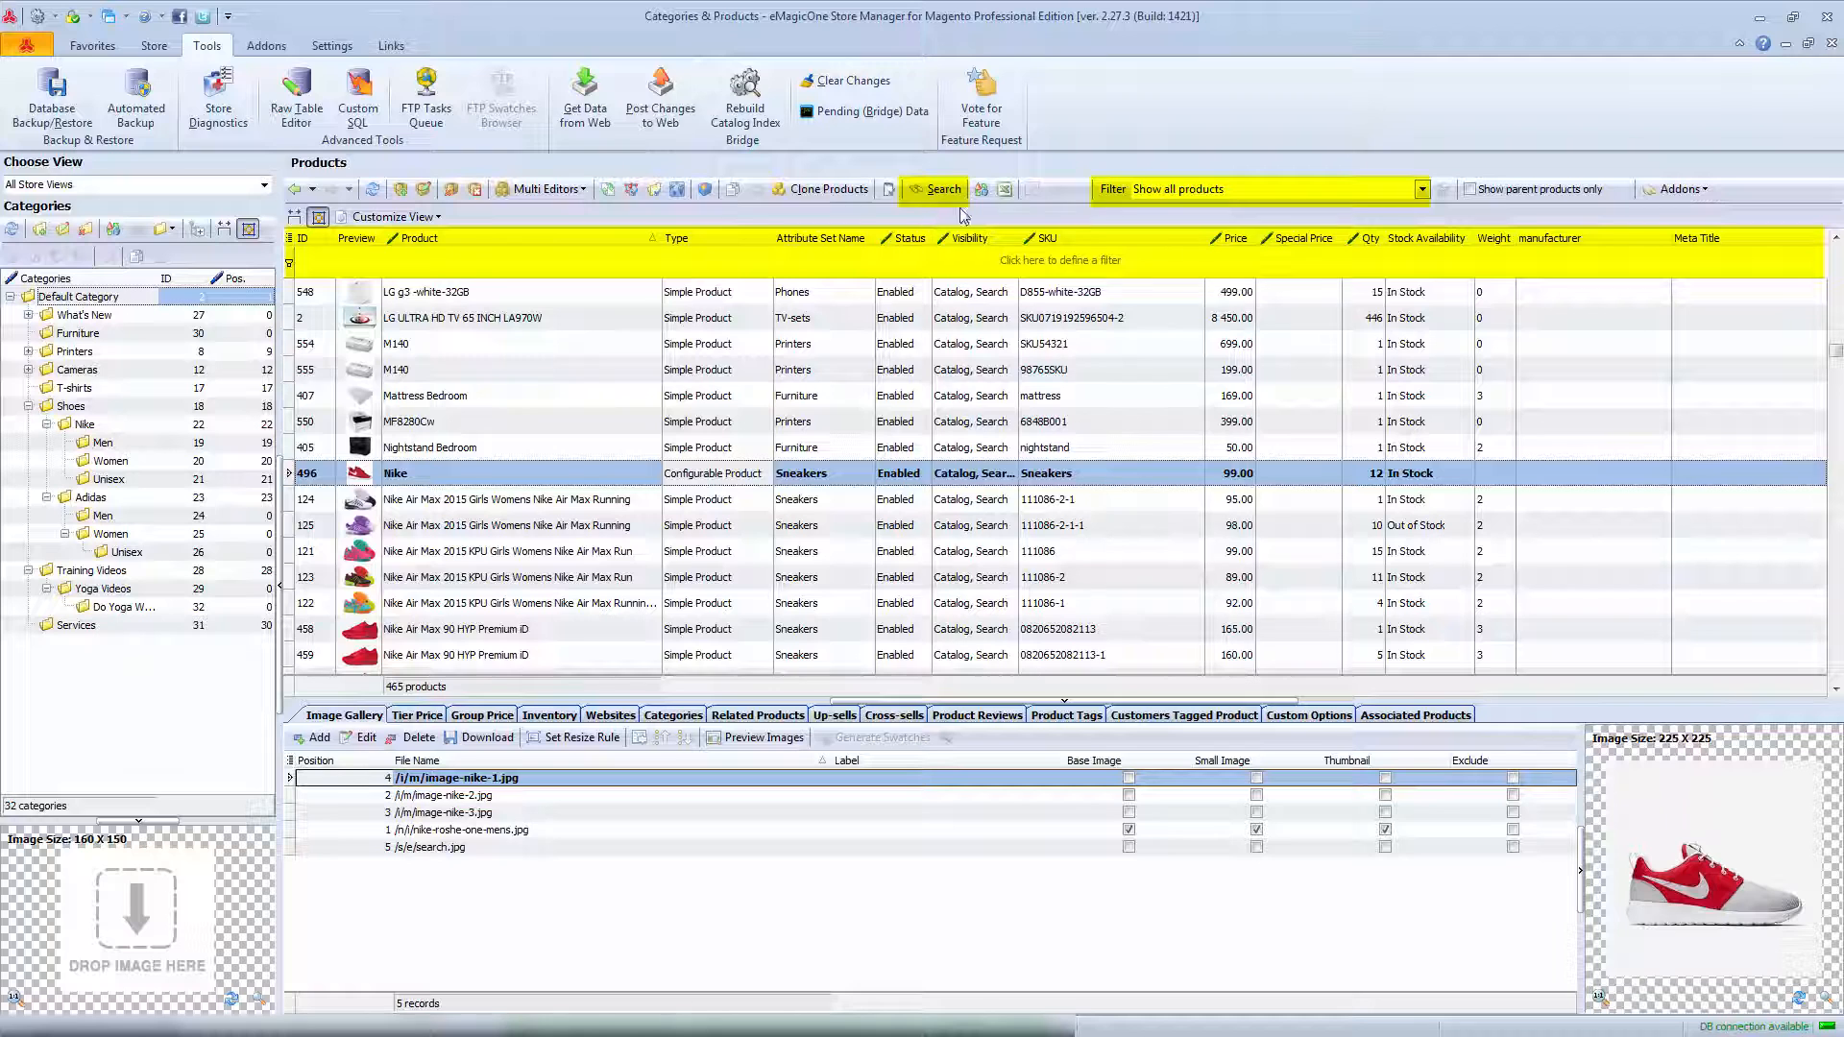
left_click(1193, 190)
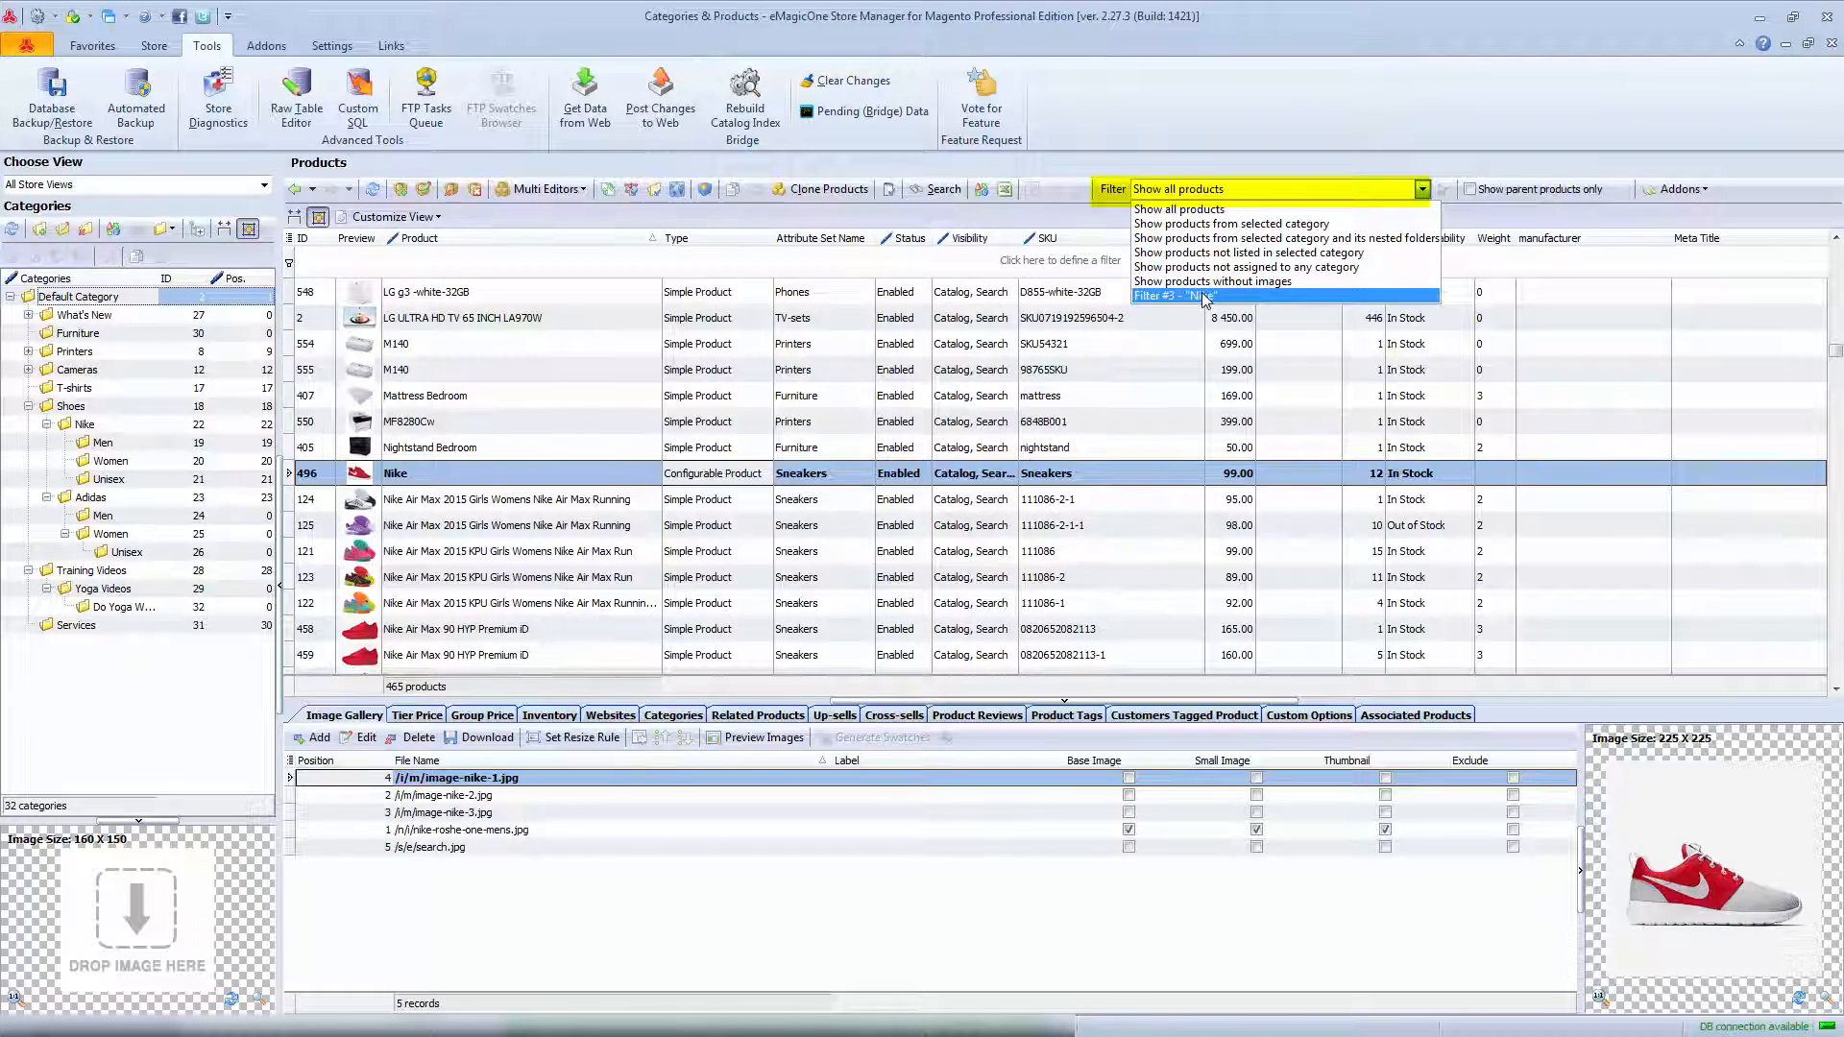
left_click(1207, 299)
left_click(1200, 197)
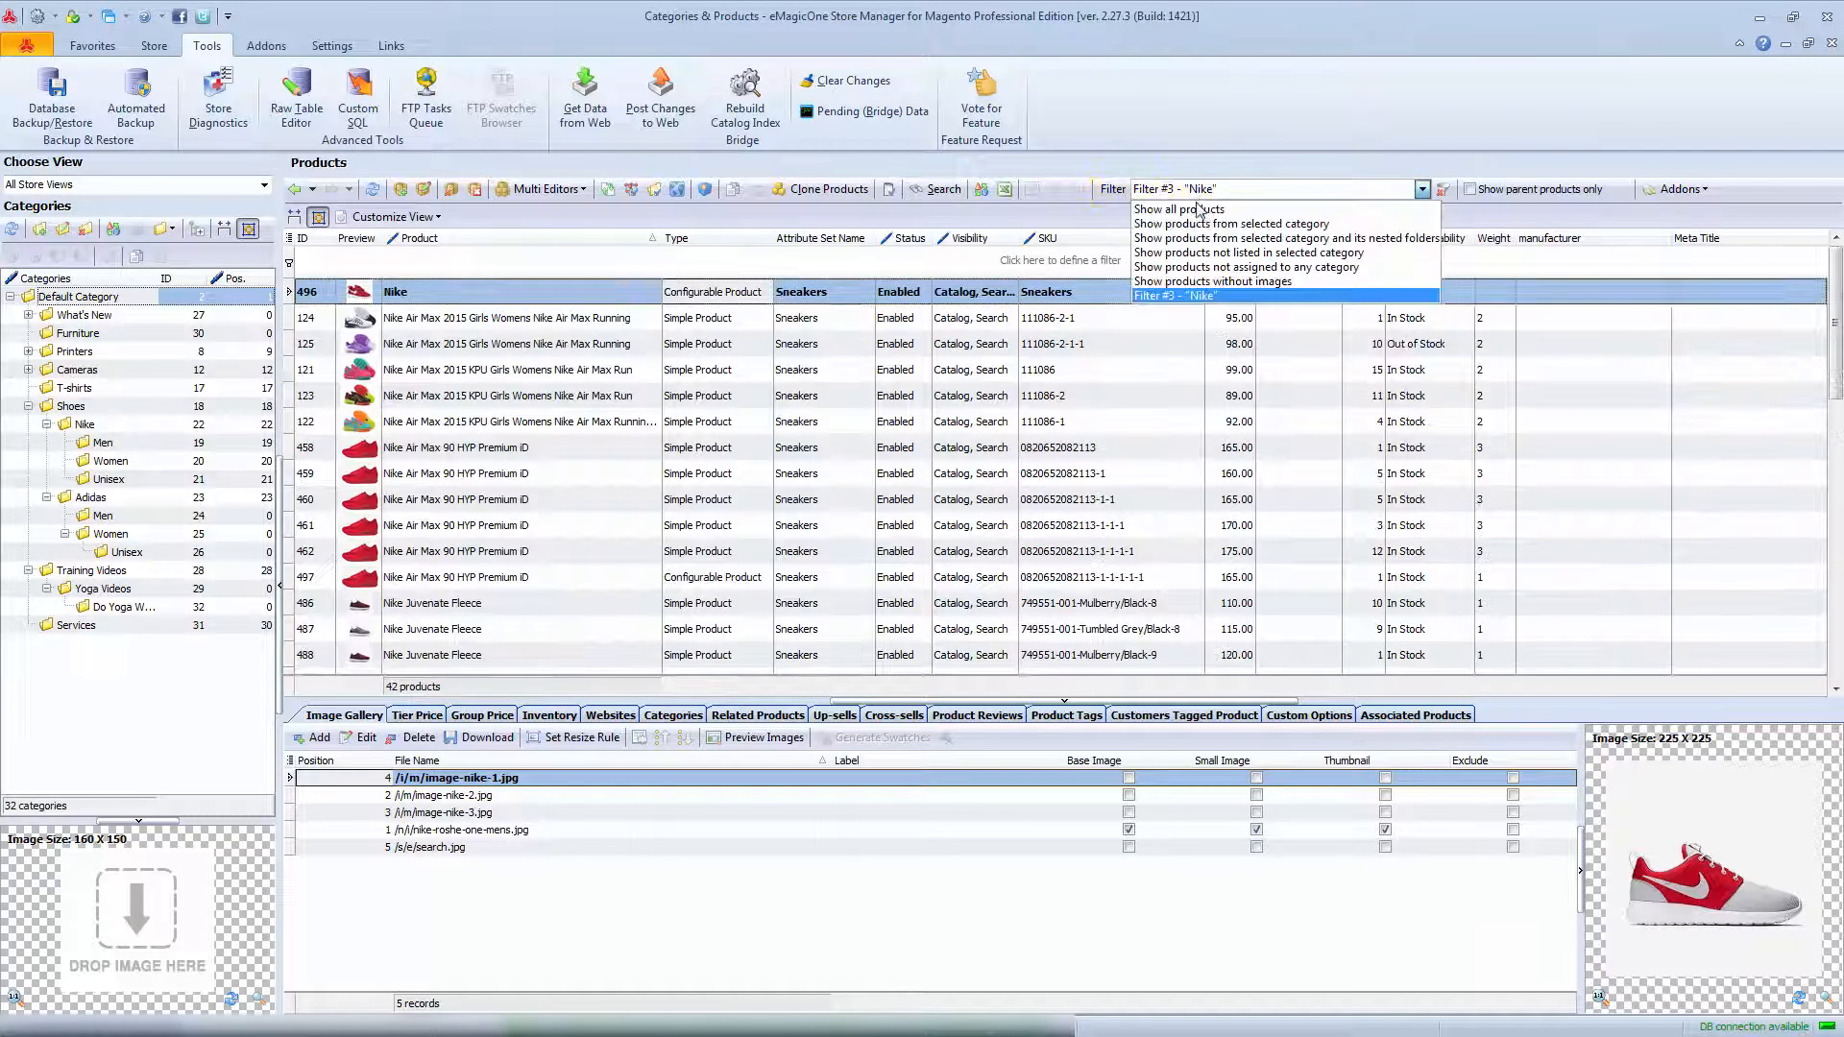
left_click(1168, 214)
- Filter the Product column by names starting with Nike, leaving 43 products
left_click(1061, 261)
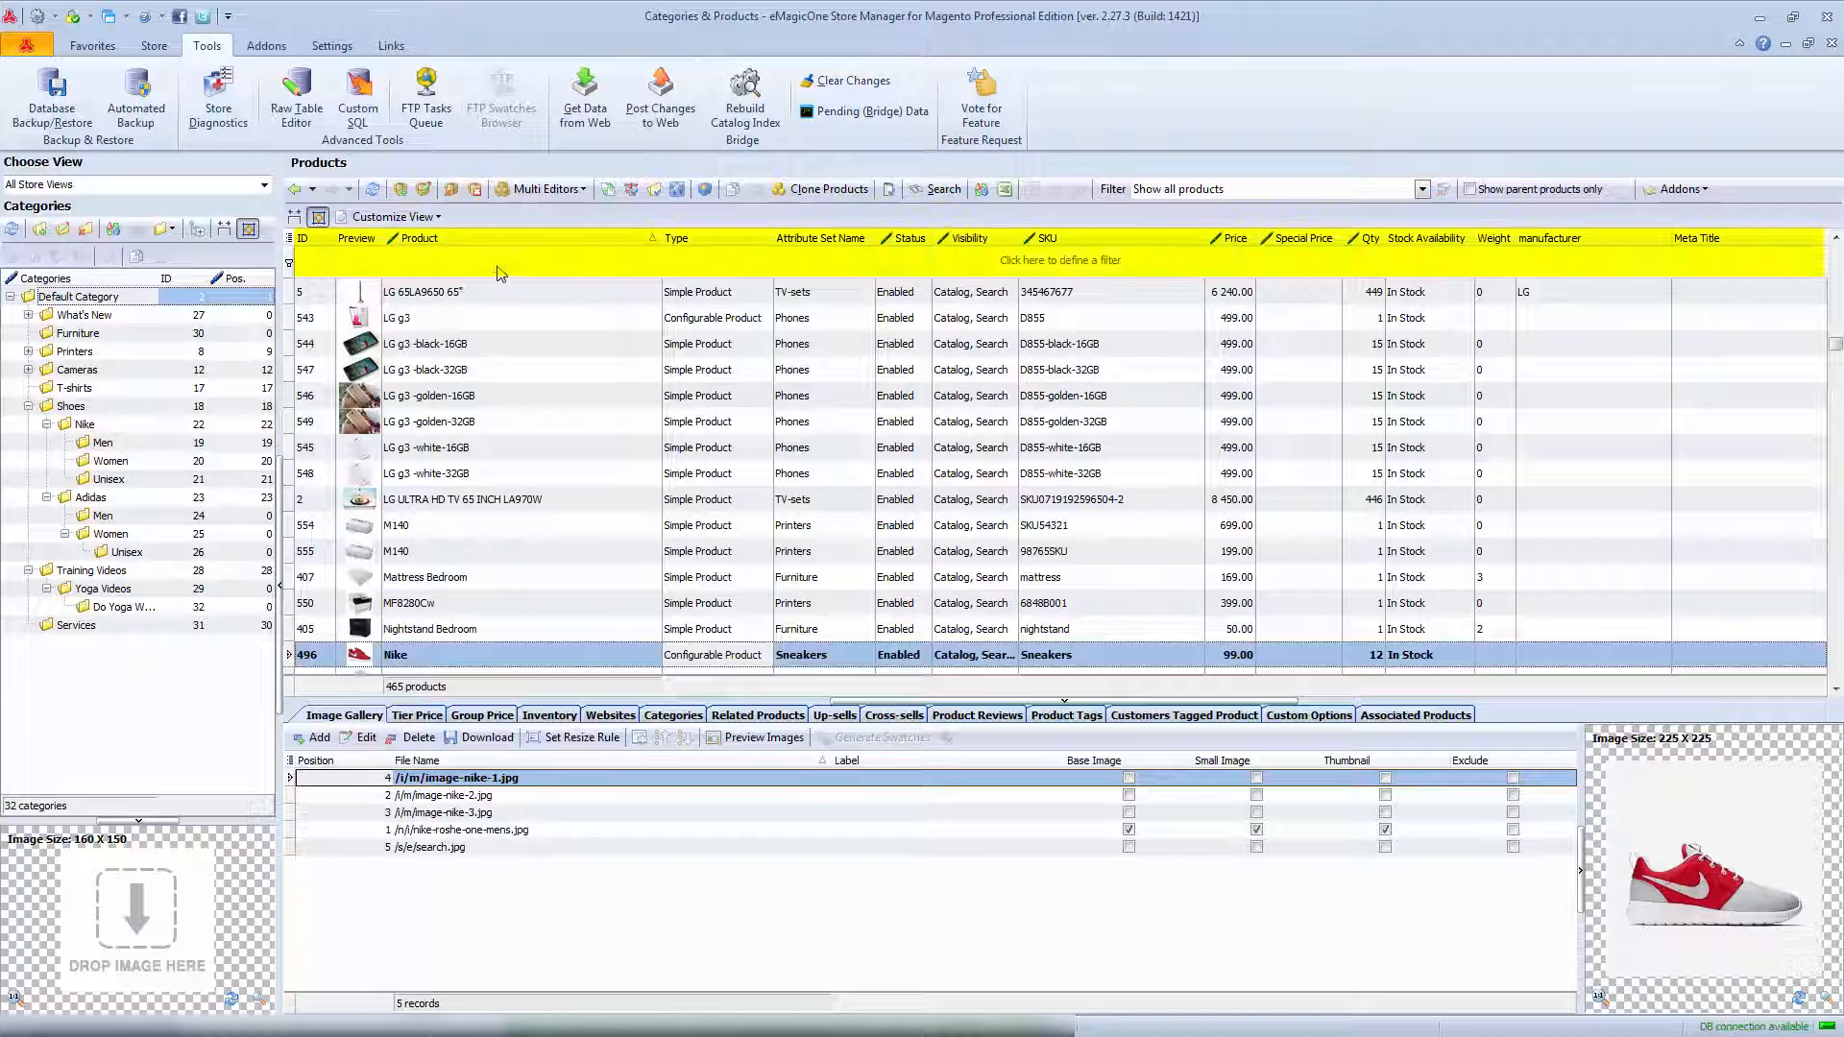
left_click(500, 267)
type("Nike")
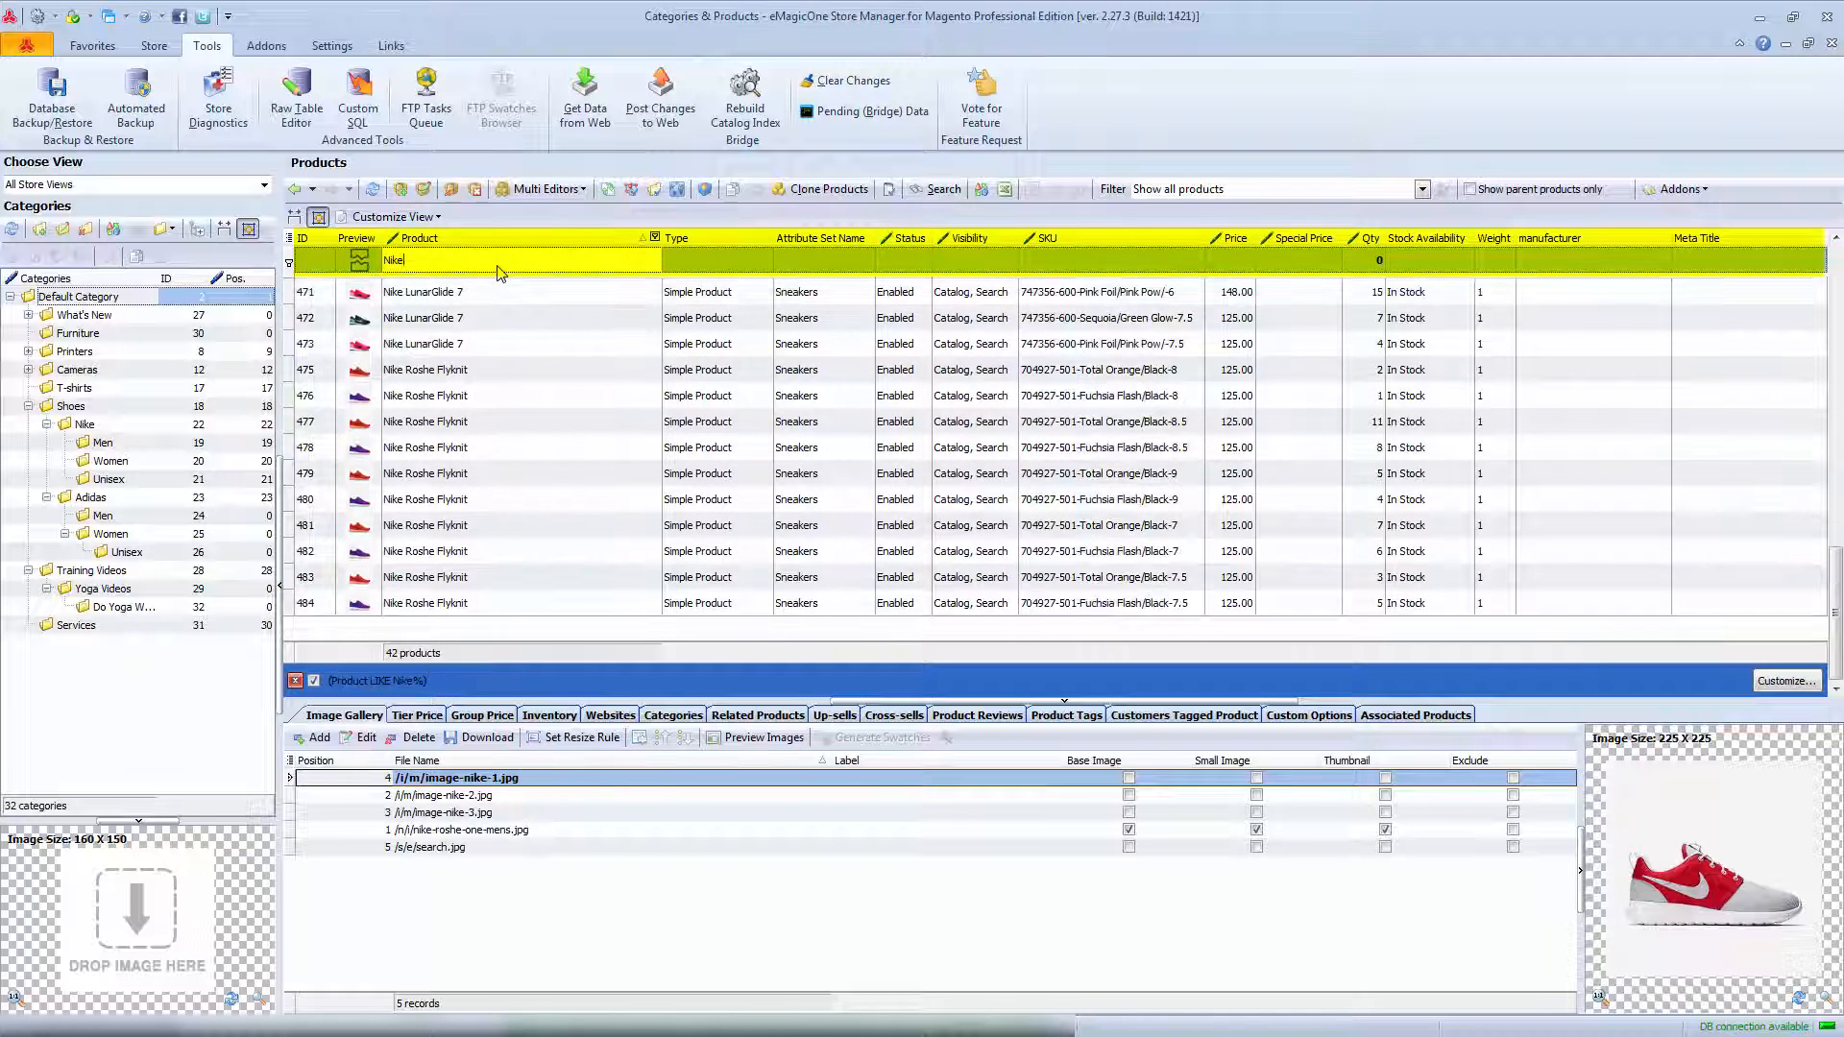
key("Return")
key("BackSpace")
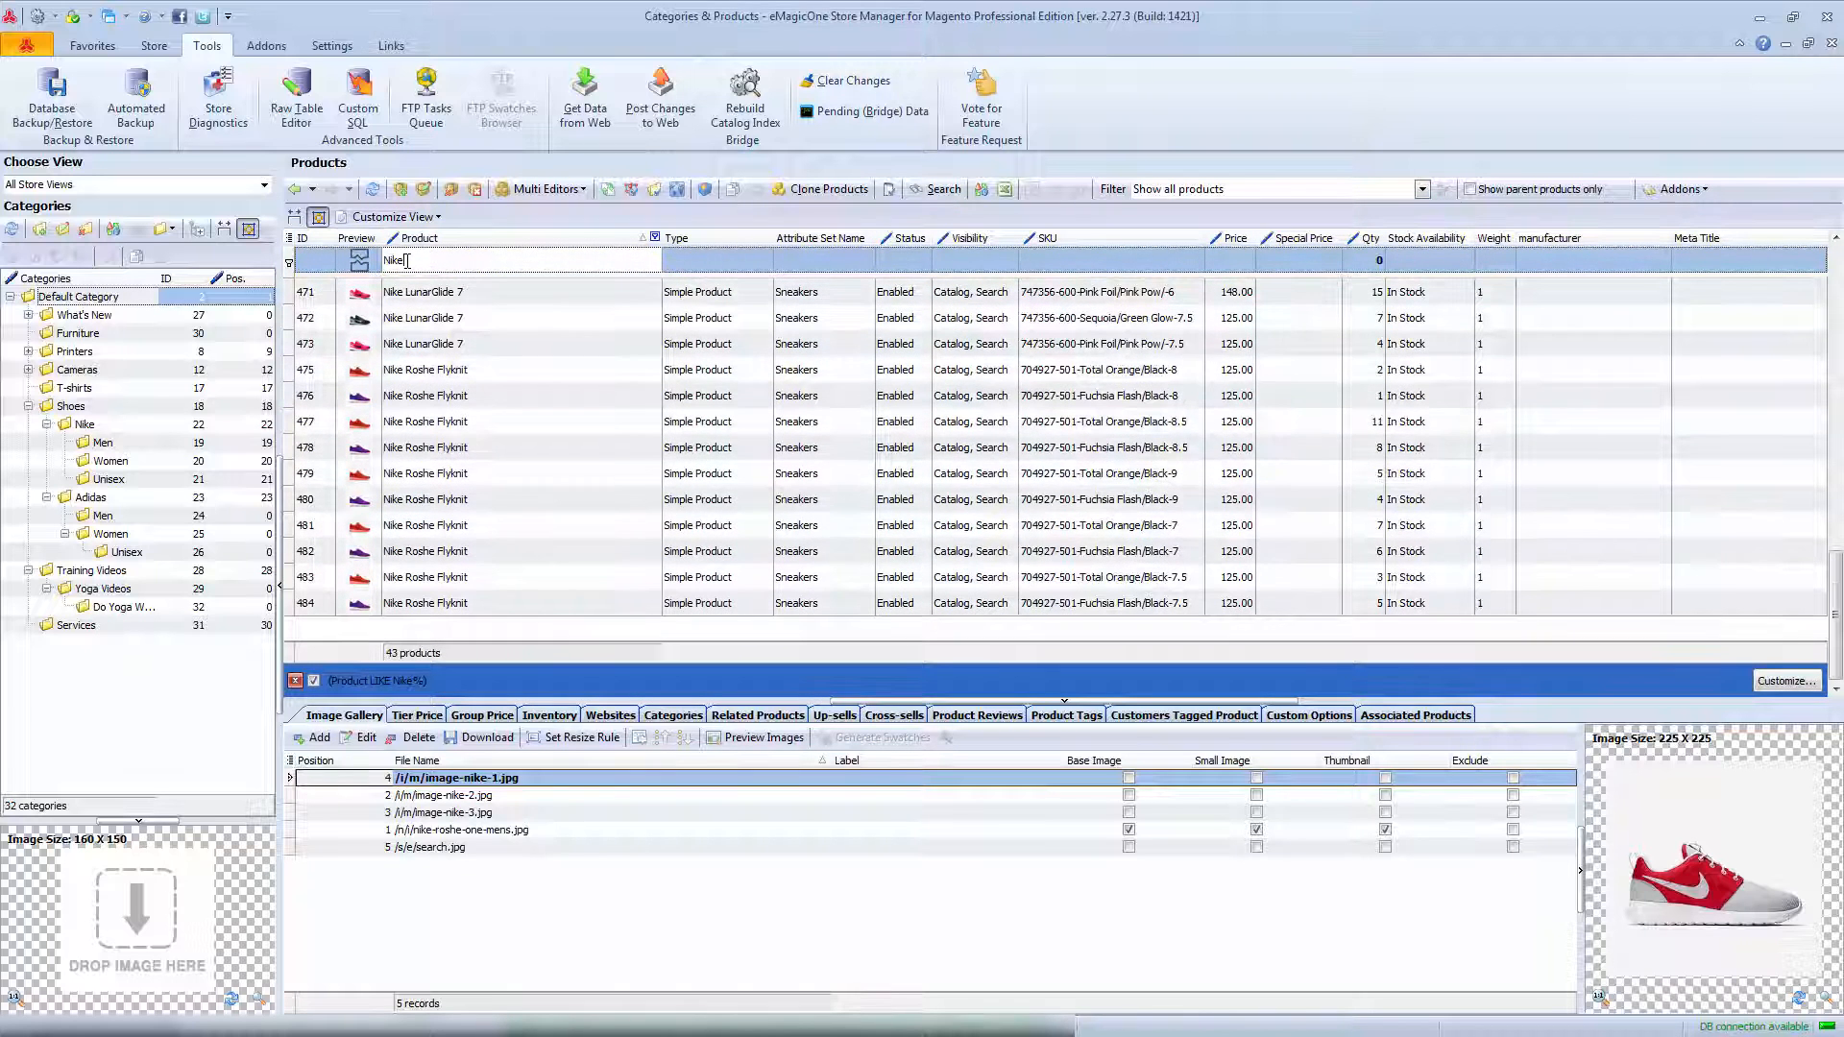
left_click(548, 189)
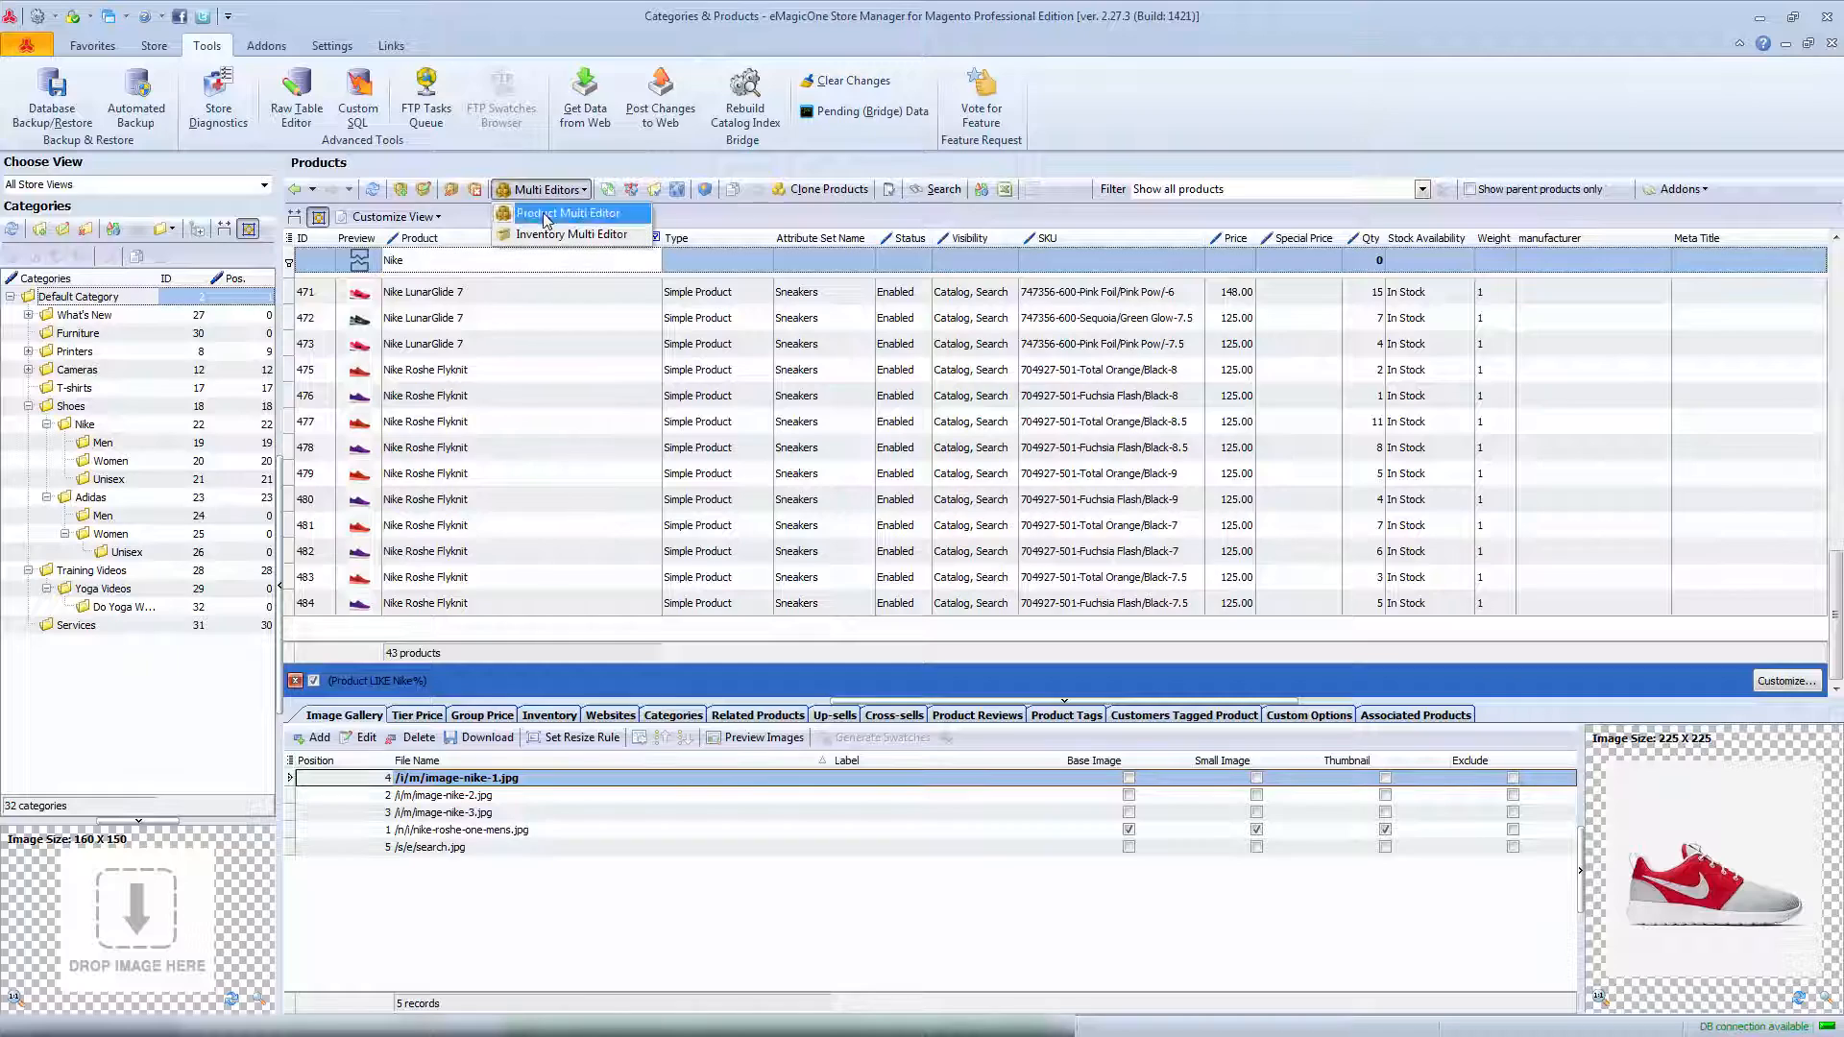
left_click(545, 214)
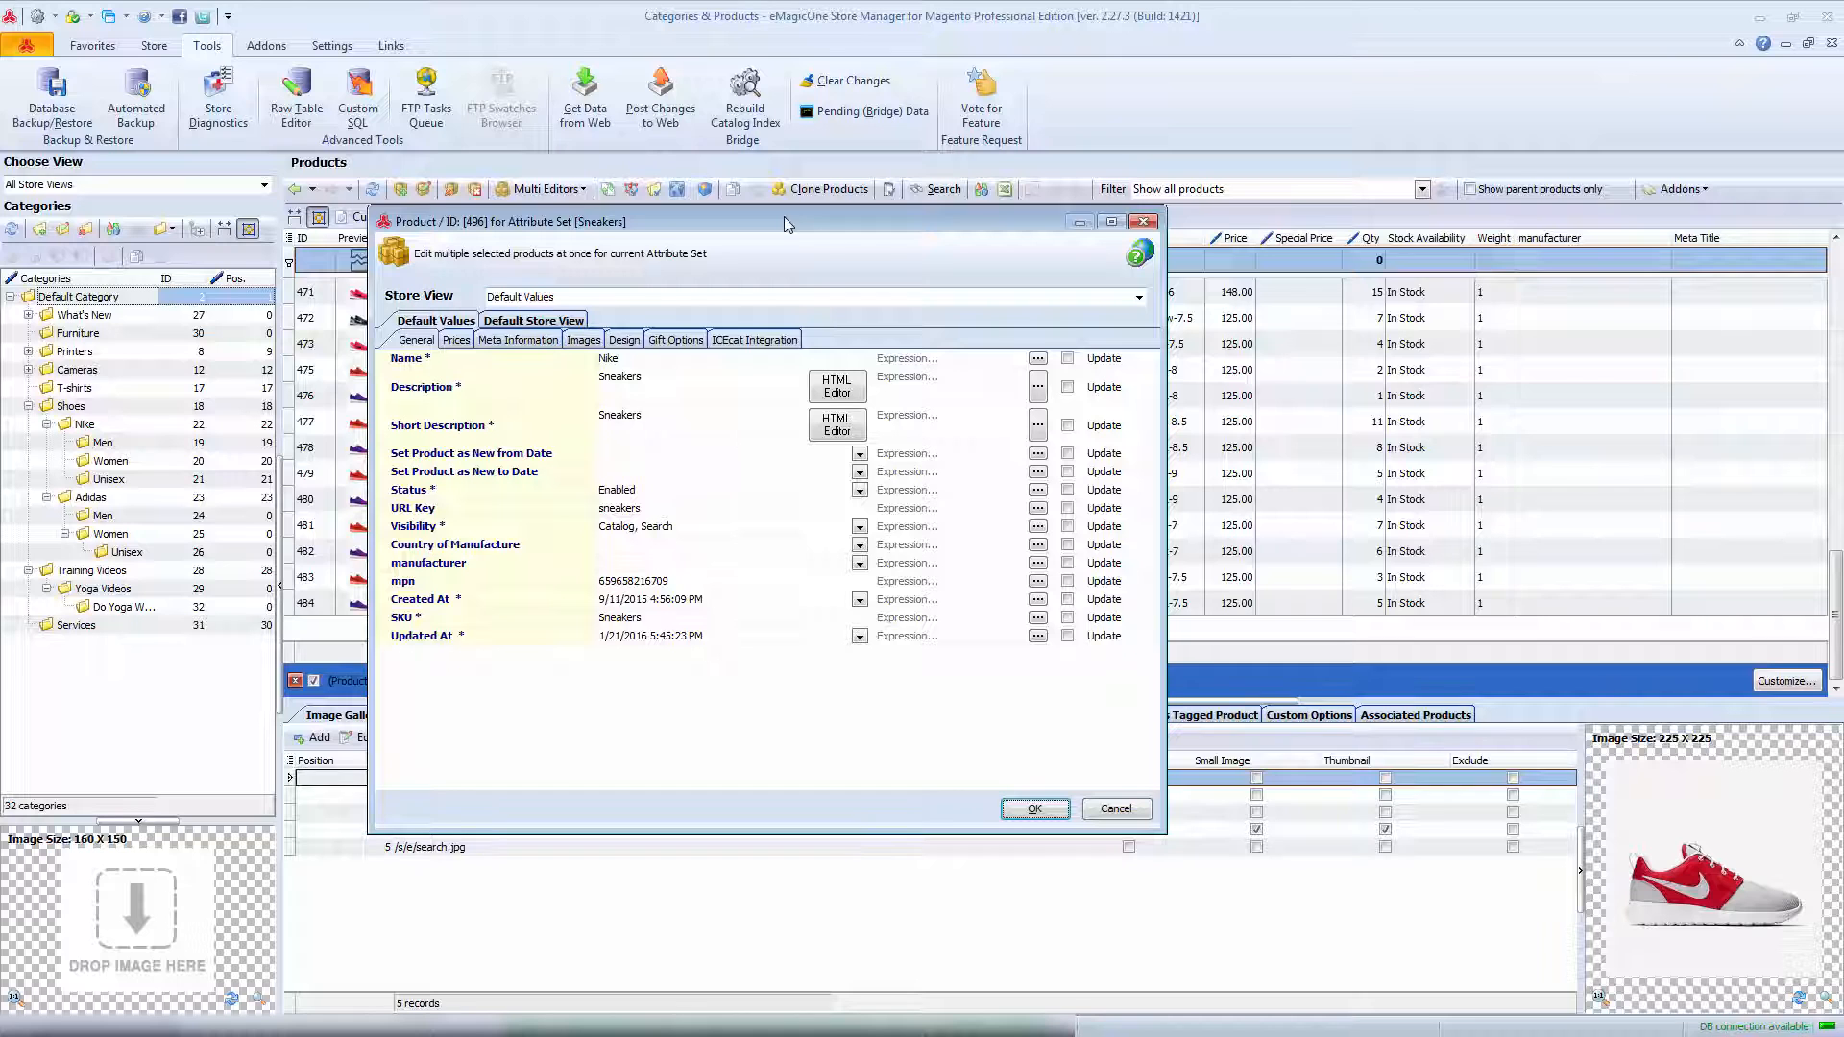
left_click(1143, 222)
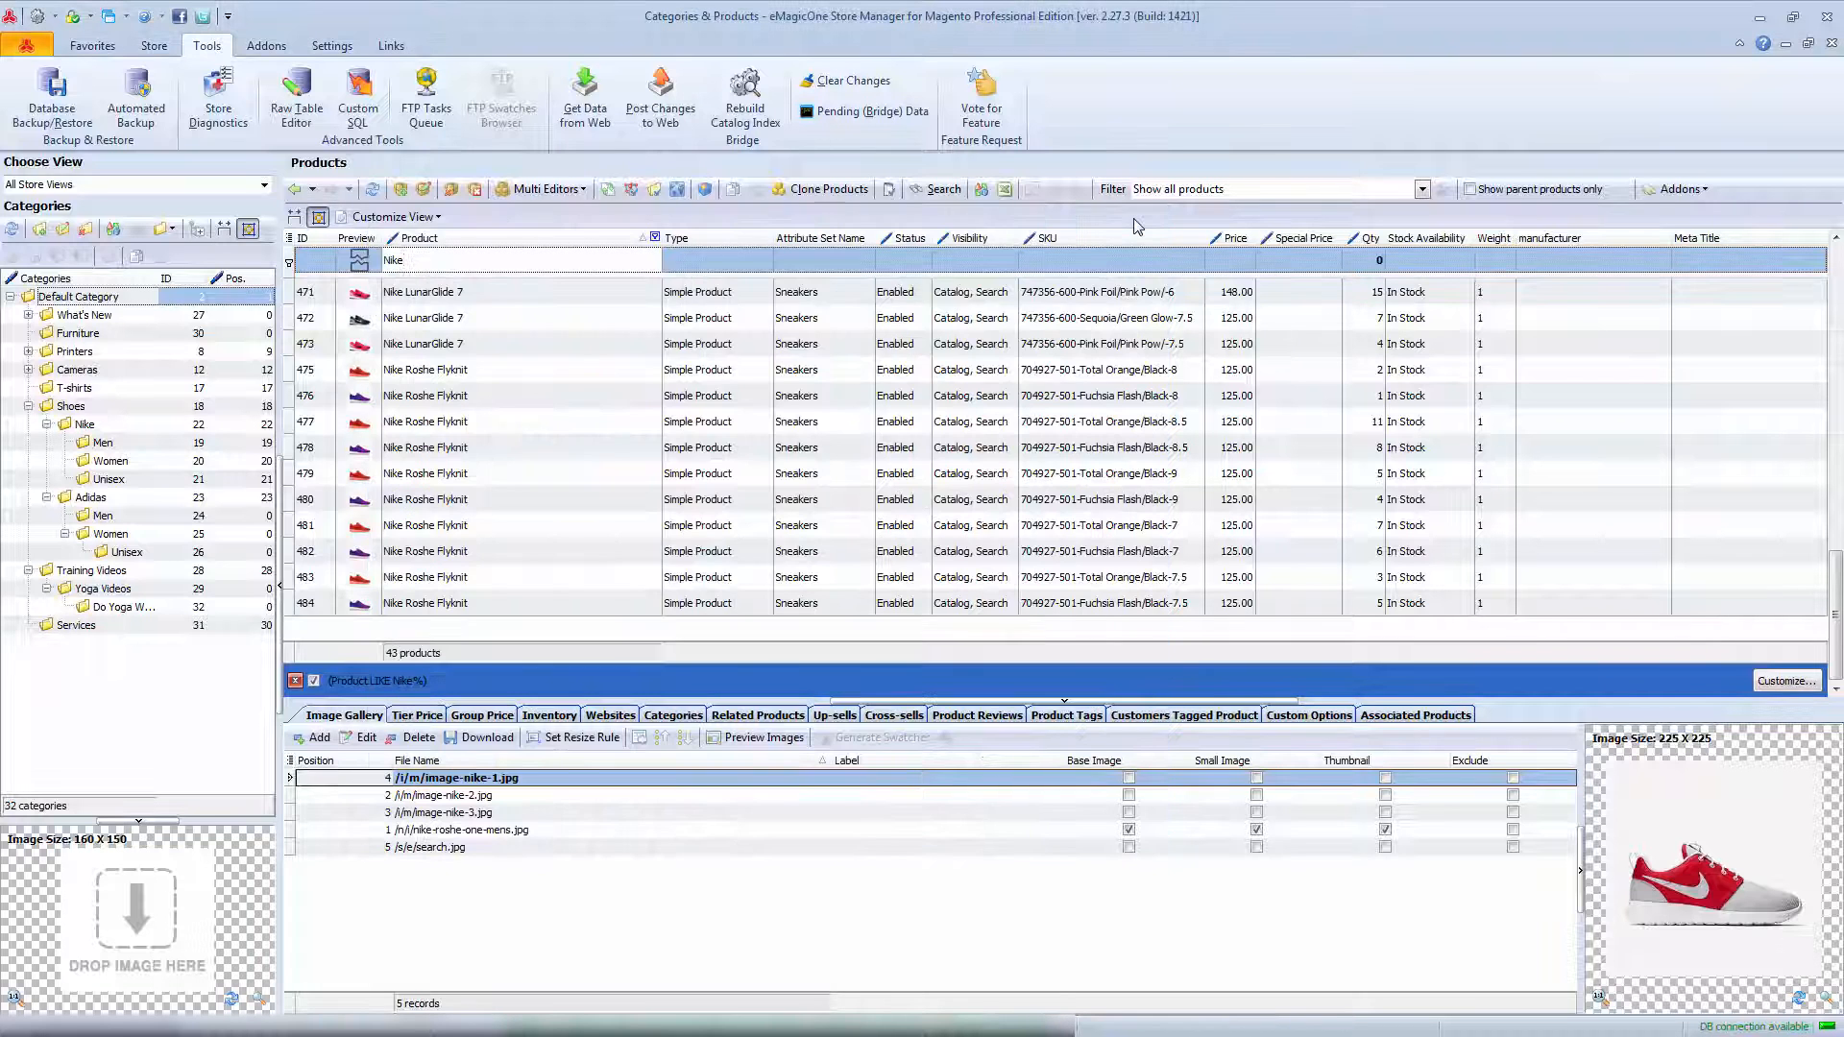
left_click(1566, 476)
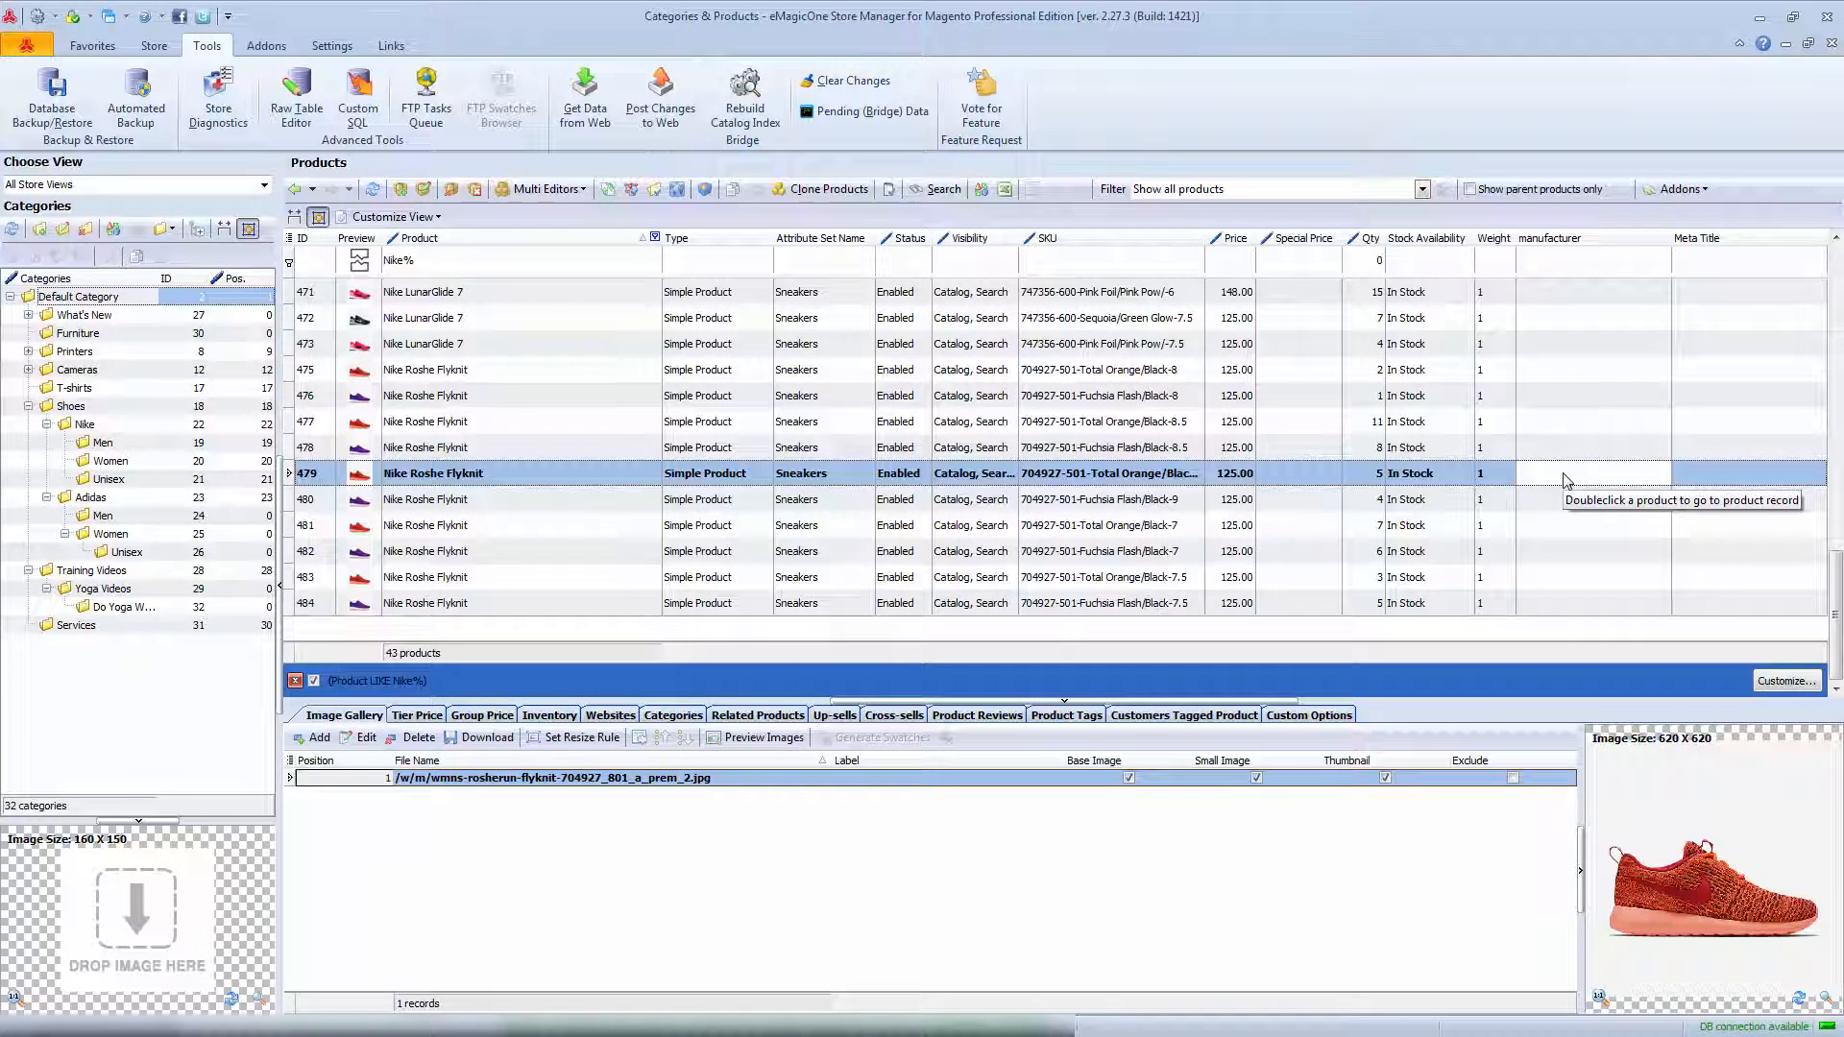
- Select all 43 filtered Nike products and bring up the Product Multi Editor
key("ctrl+a")
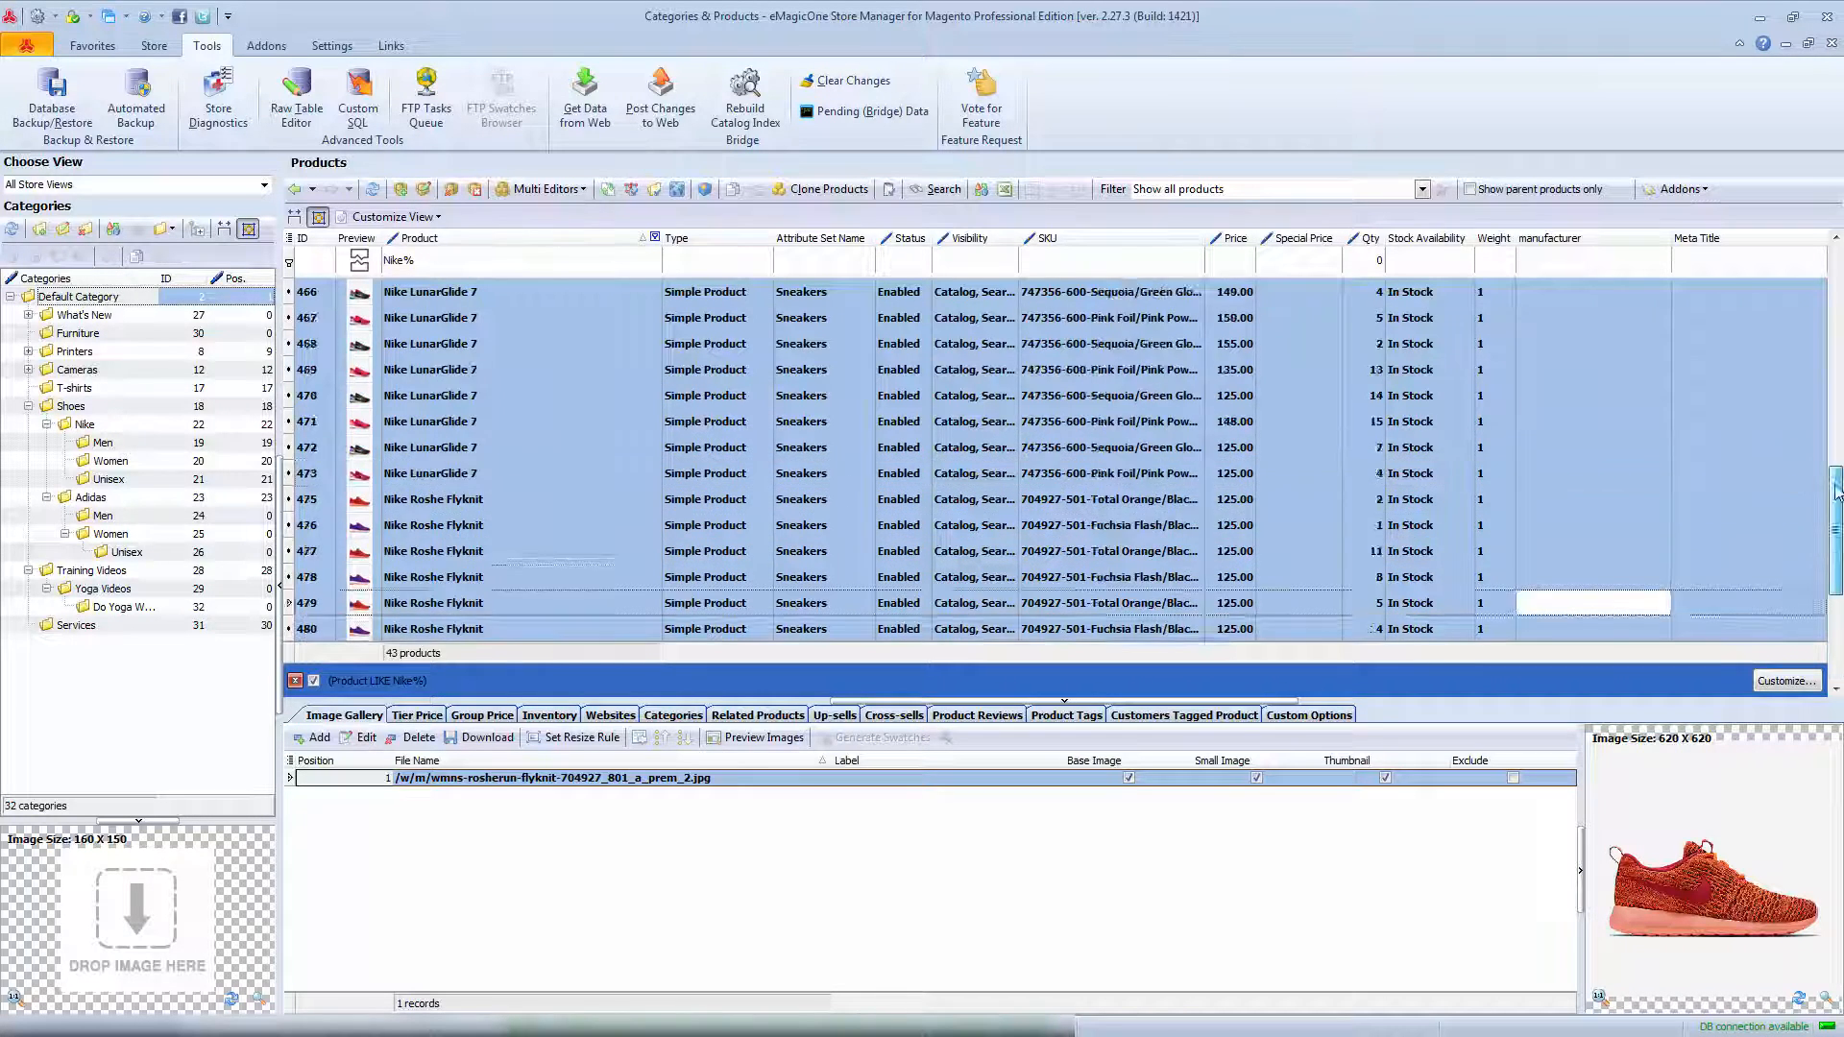
scroll(1009, 433, "up", 10)
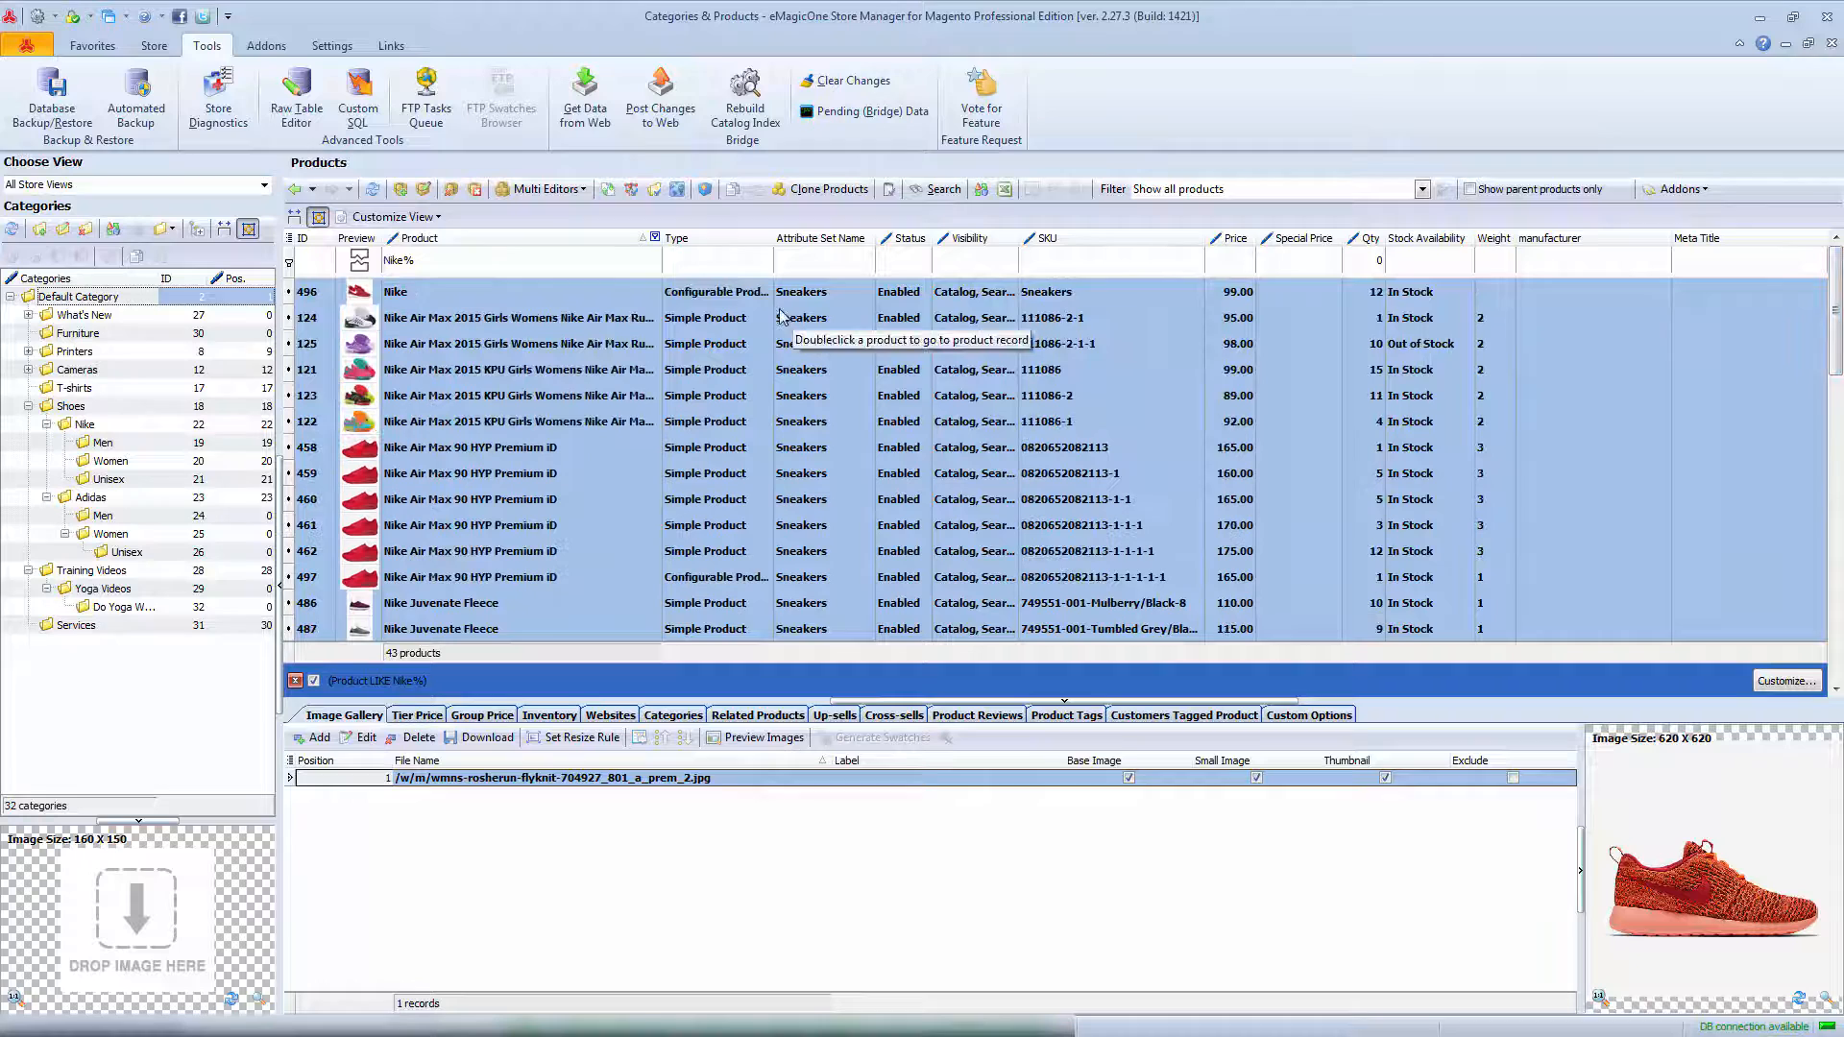
left_click(786, 295)
right_click(786, 299)
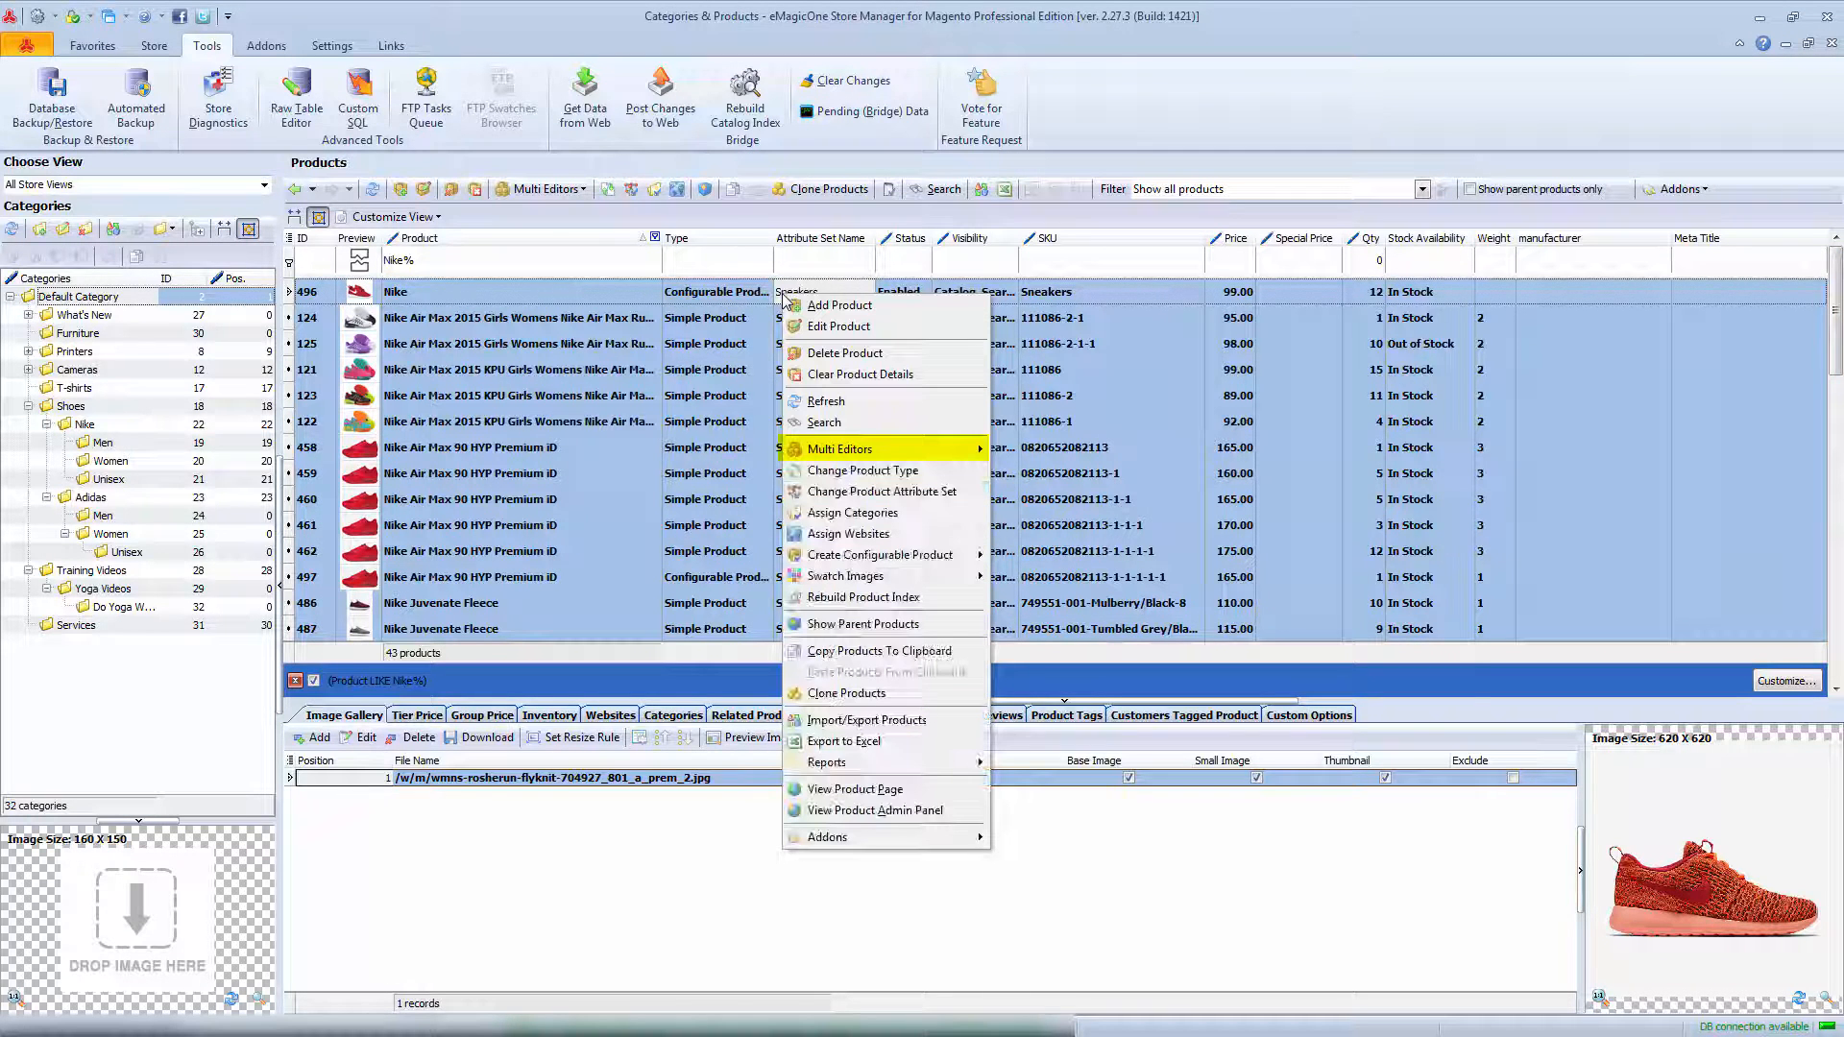
left_click(585, 189)
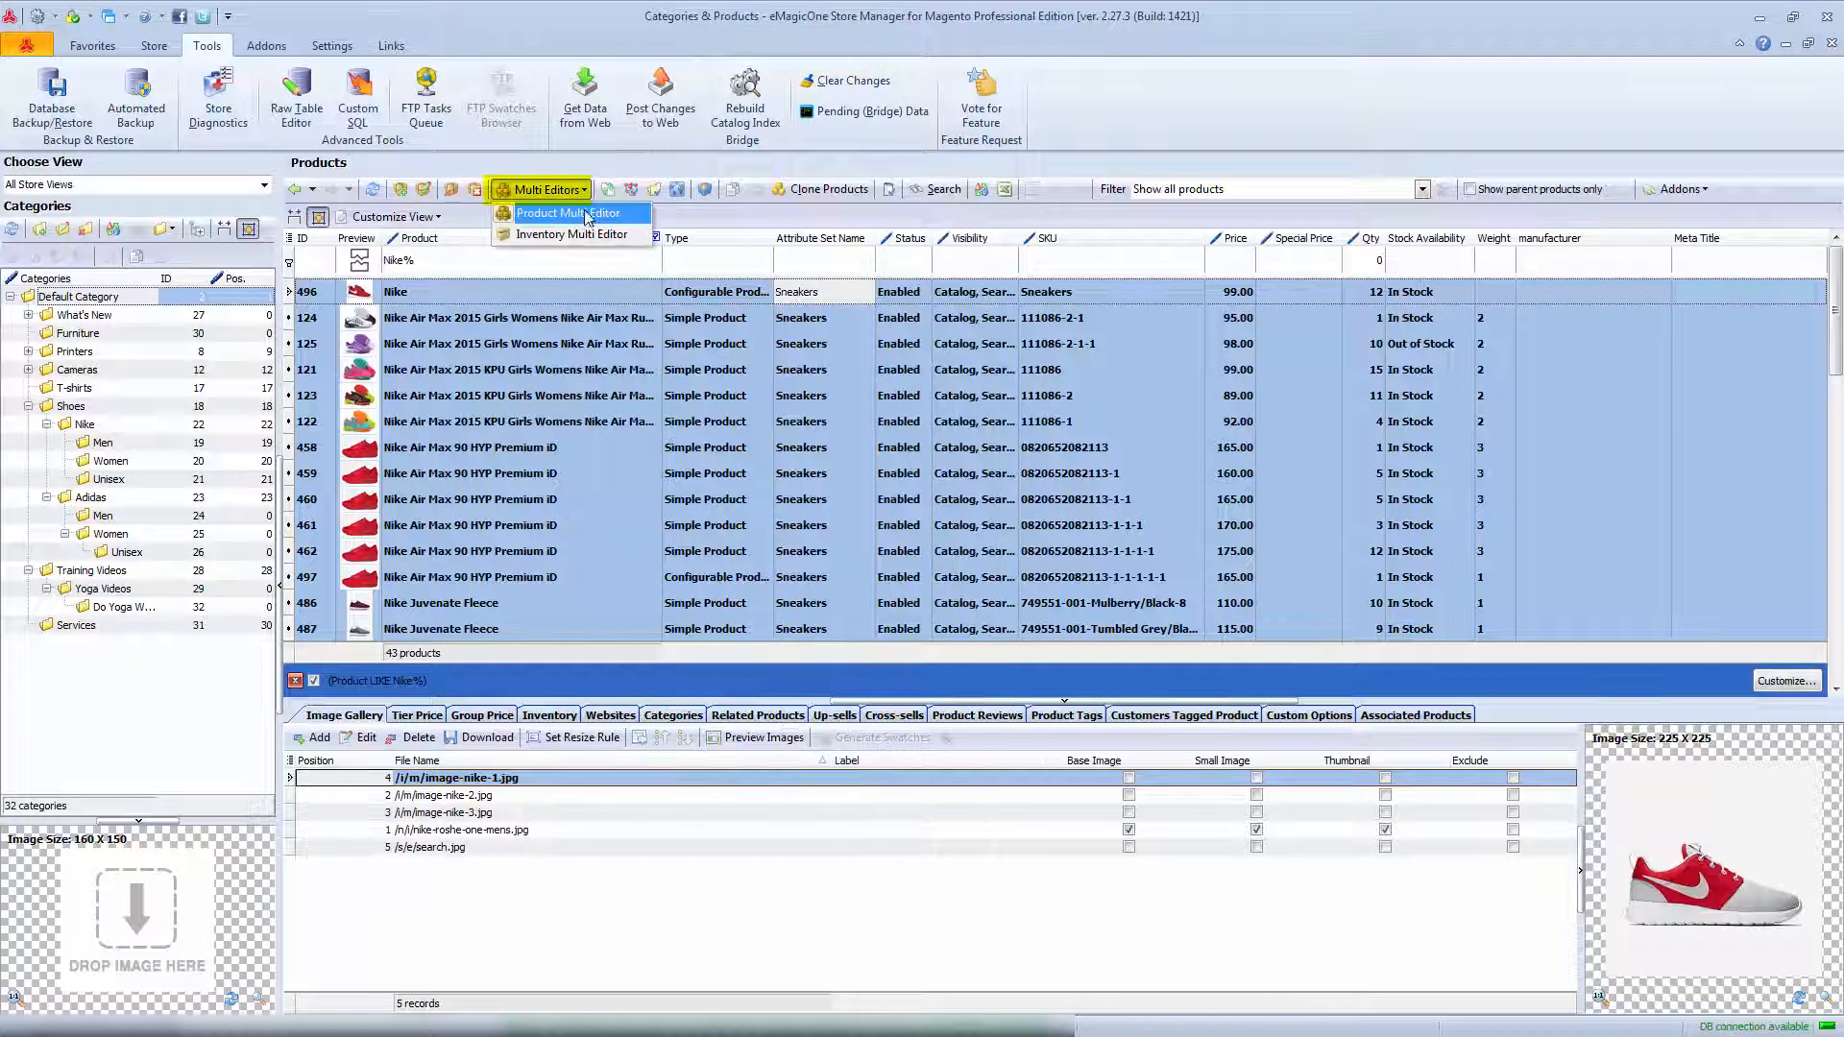
left_click(569, 213)
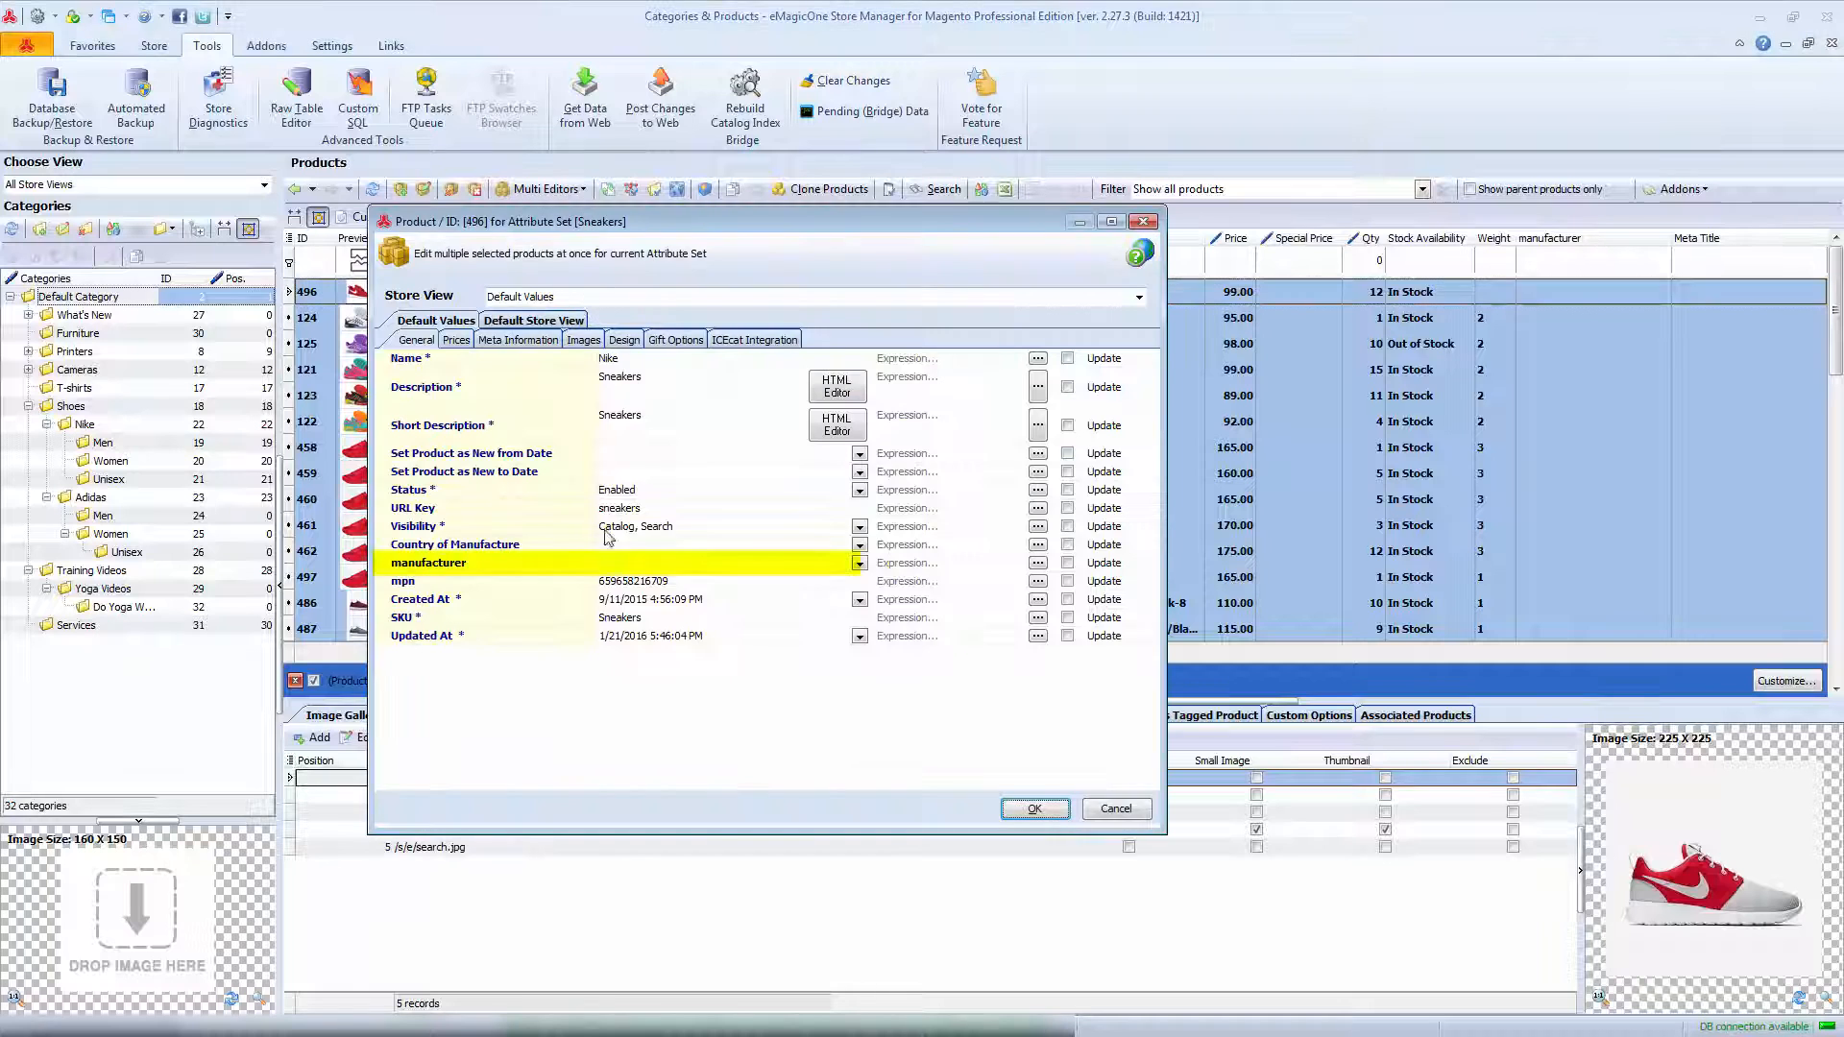
- Set manufacturer to Nike with Update ticked, apply it to all products and close the editor
left_click(619, 562)
left_click(859, 563)
left_click(626, 671)
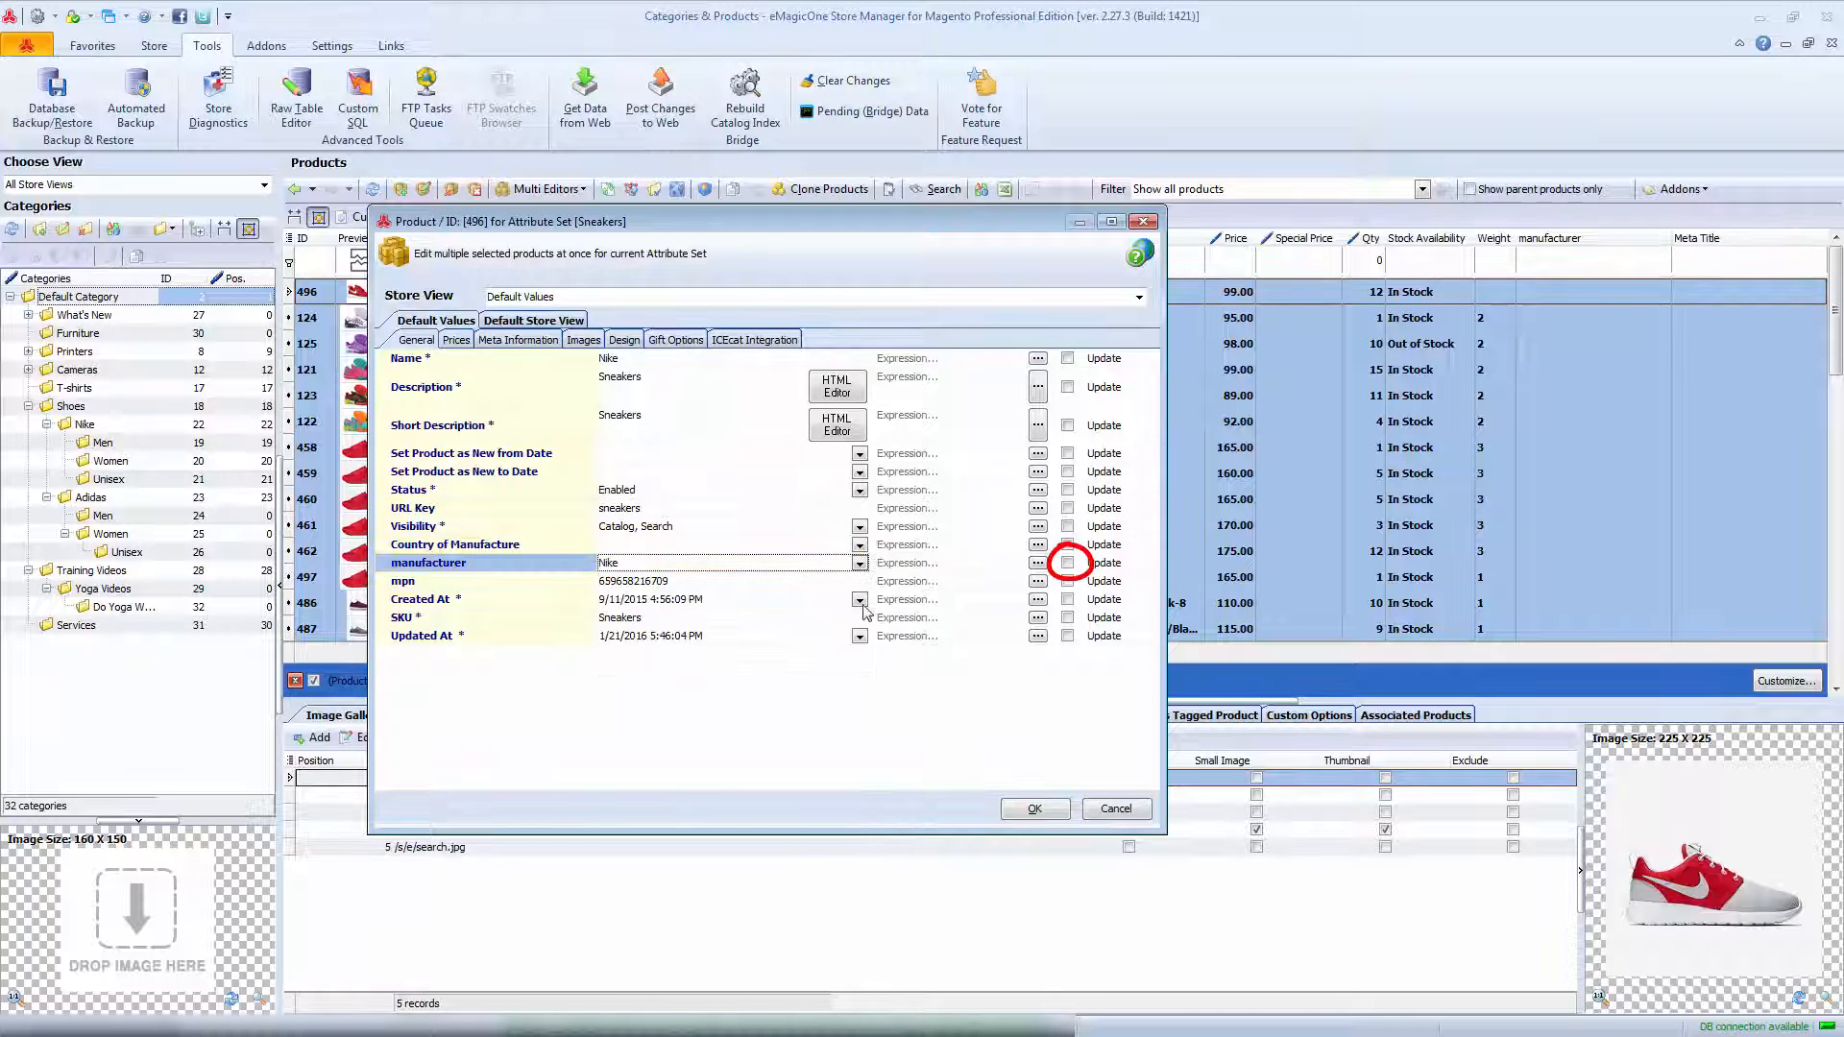
left_click(1066, 564)
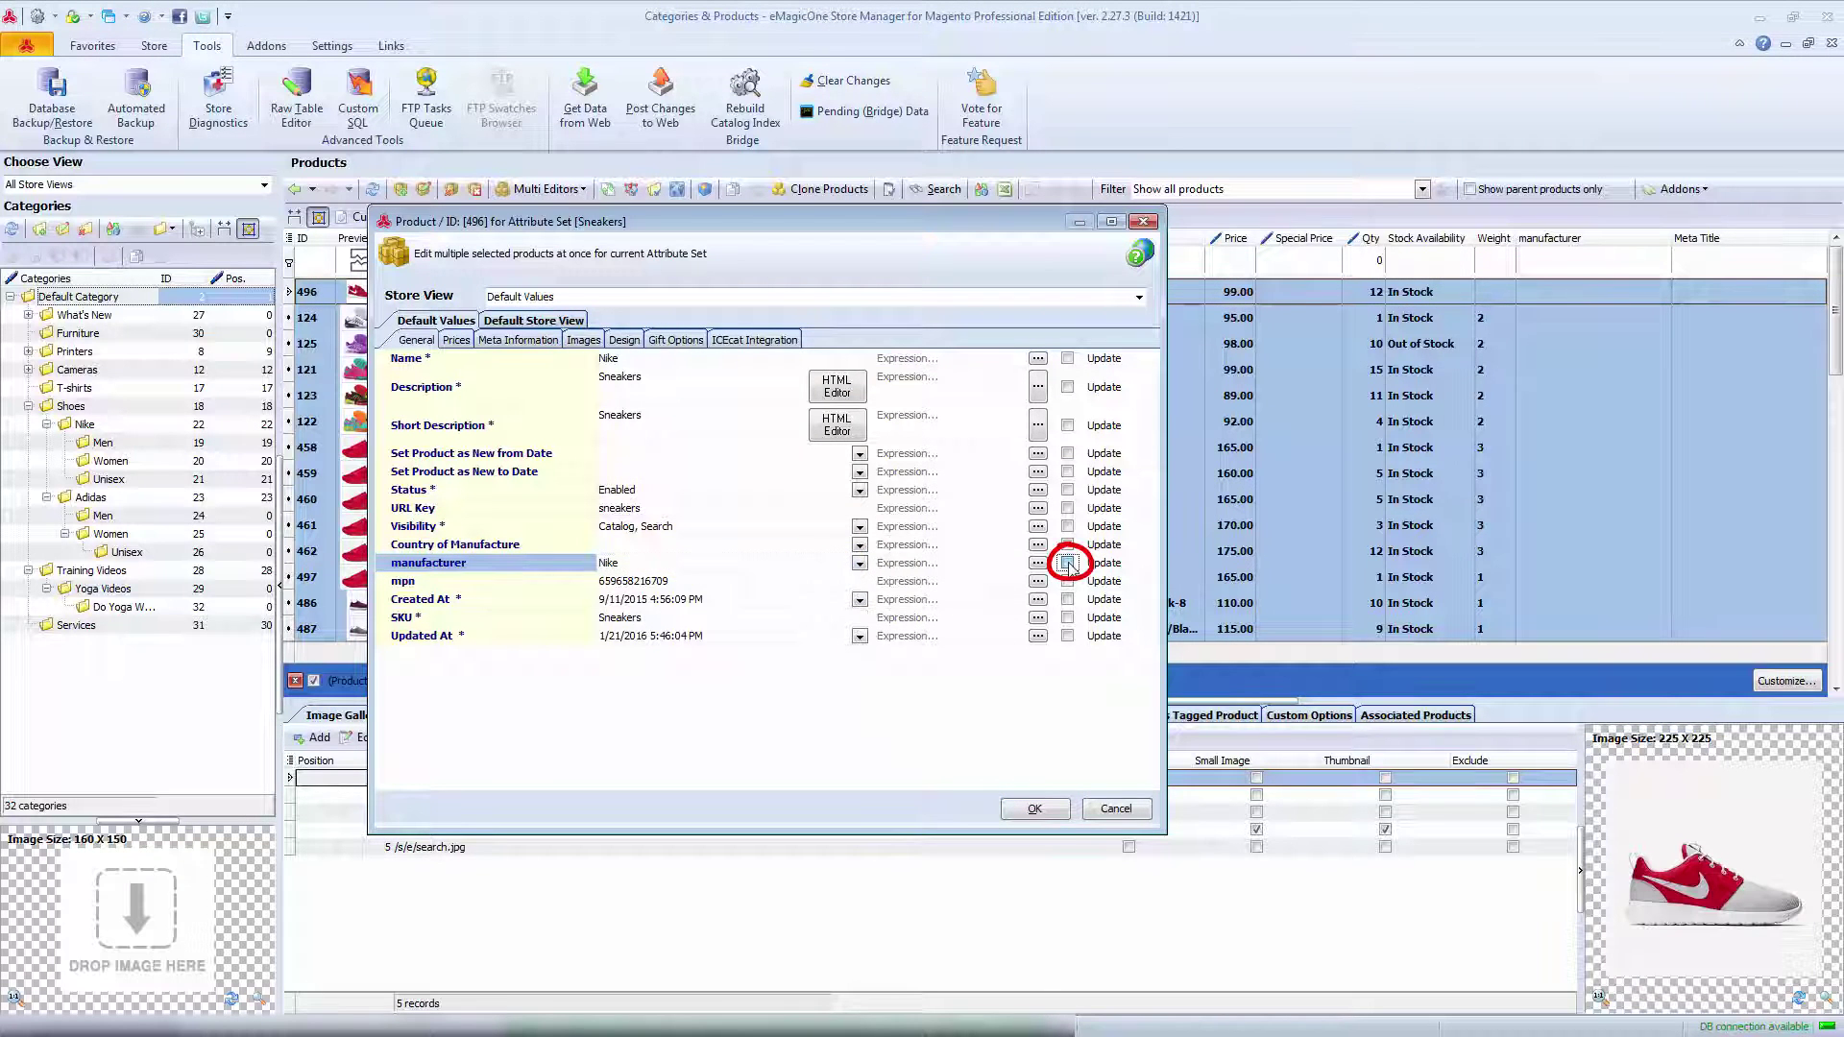
left_click(1034, 807)
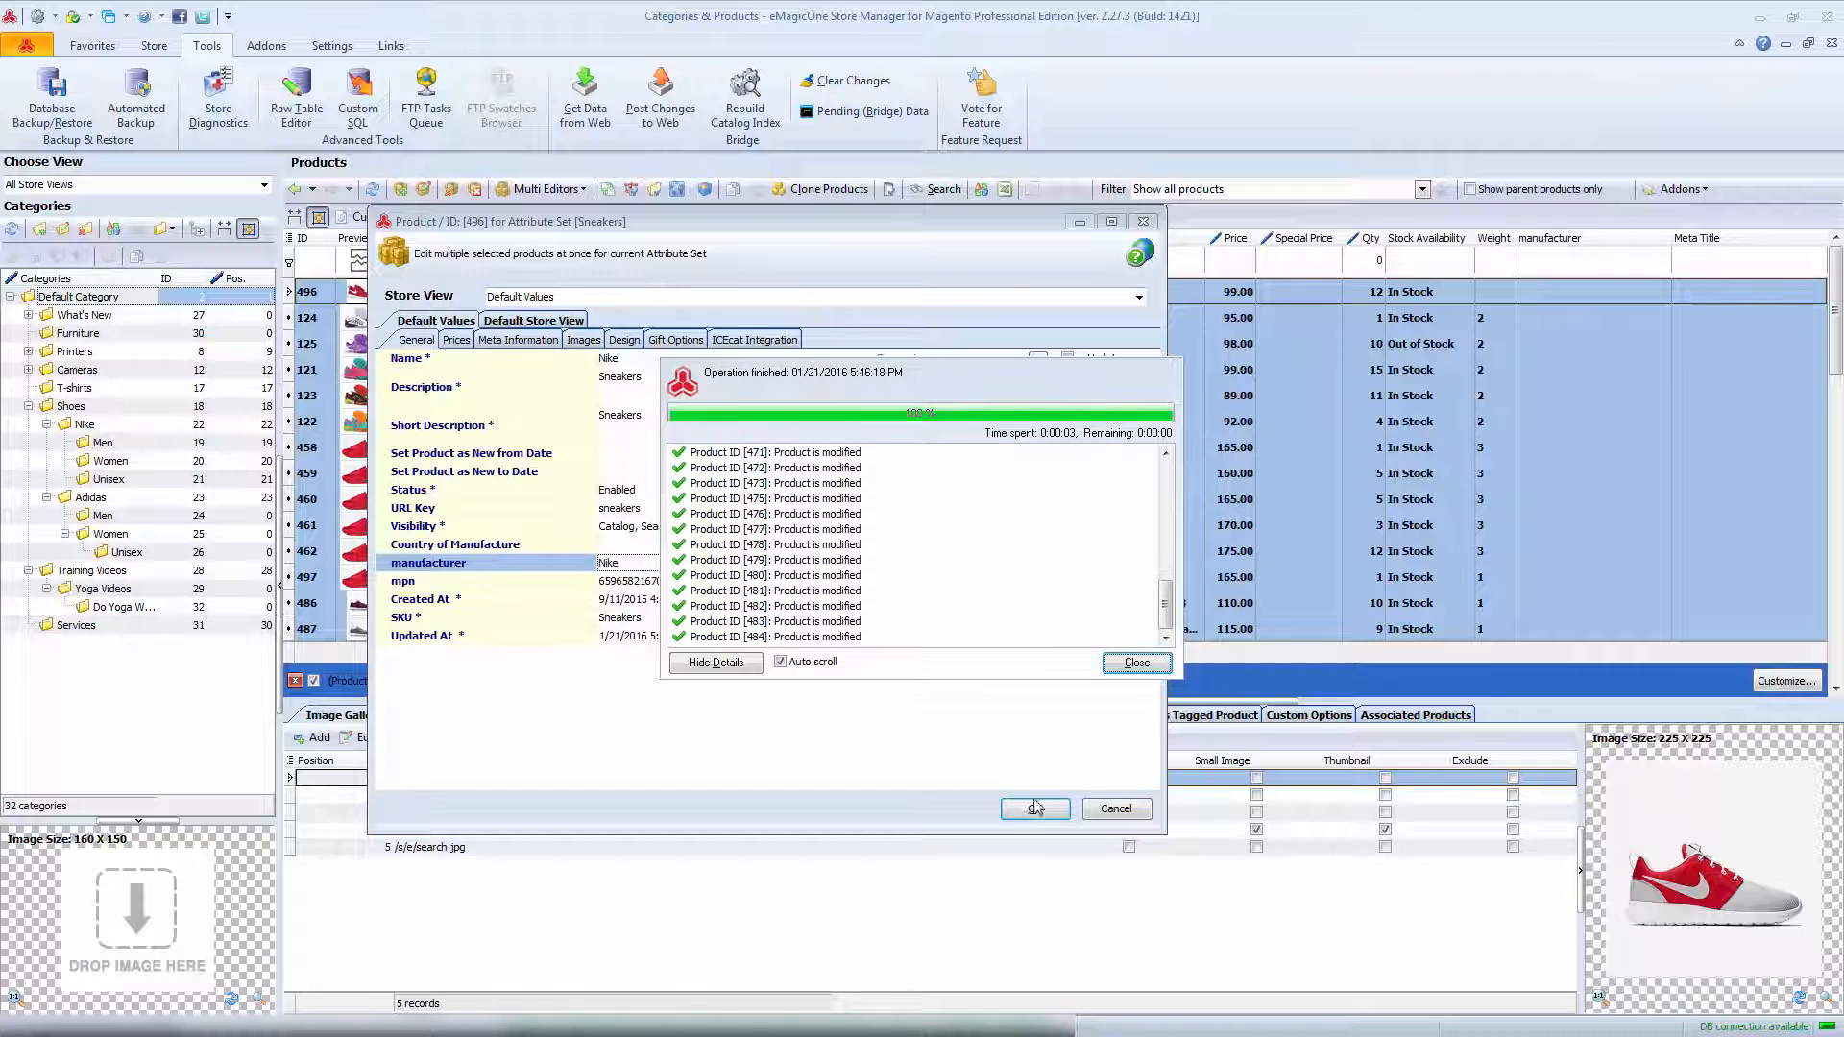
left_click(1137, 662)
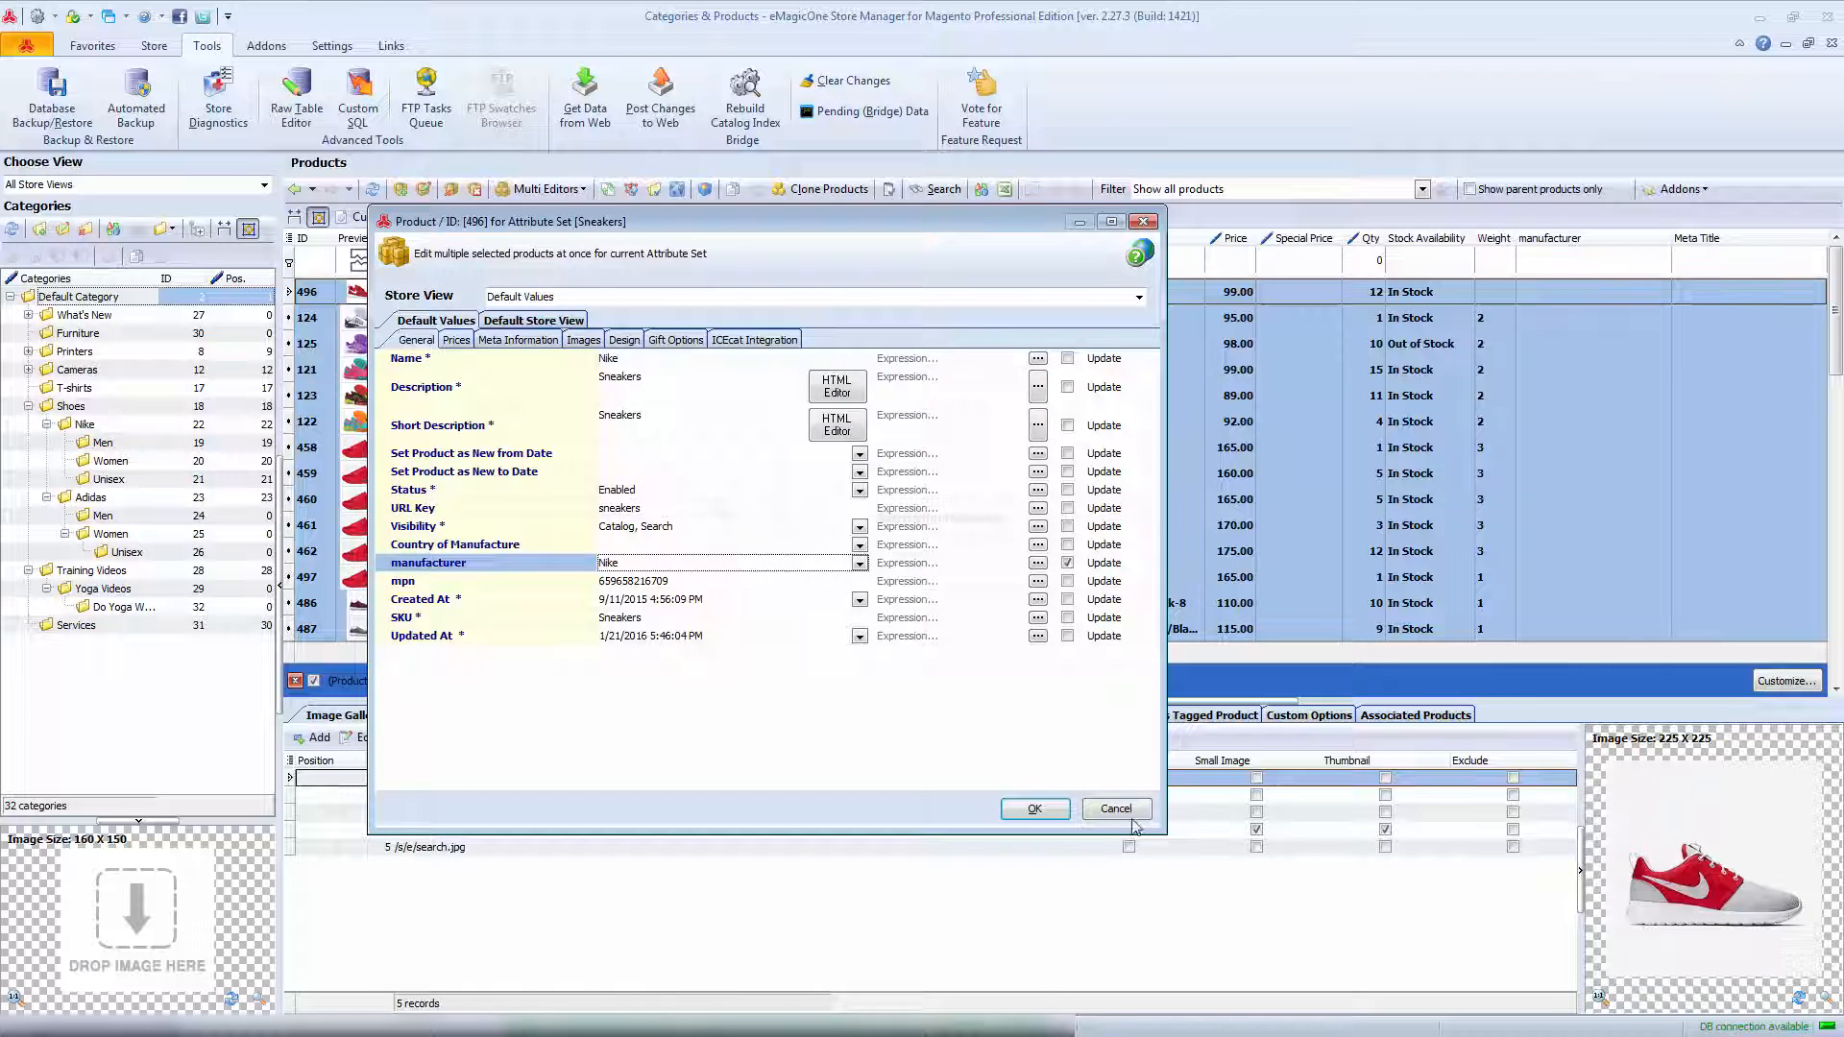
left_click(1035, 809)
mouse_move(1129, 812)
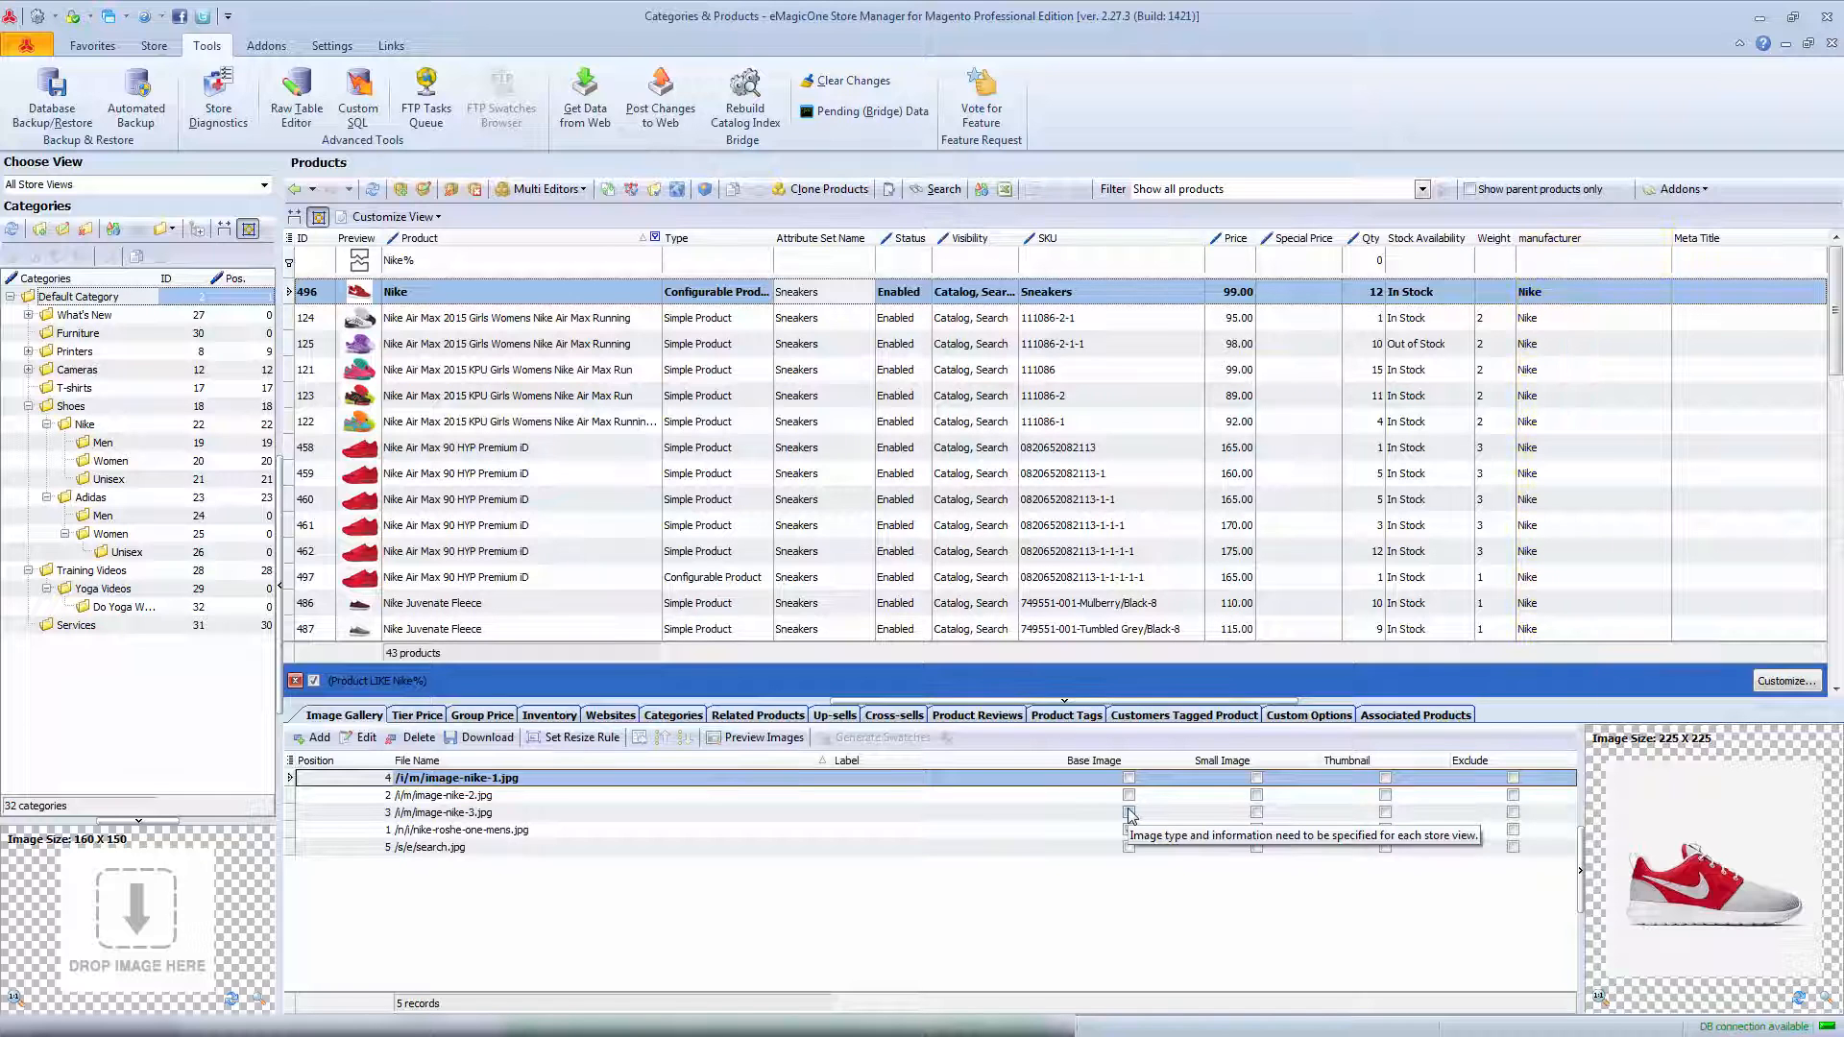
- View the Nike Air Max 2015 storefront page, then select every product in the filtered grid
left_click(1277, 583)
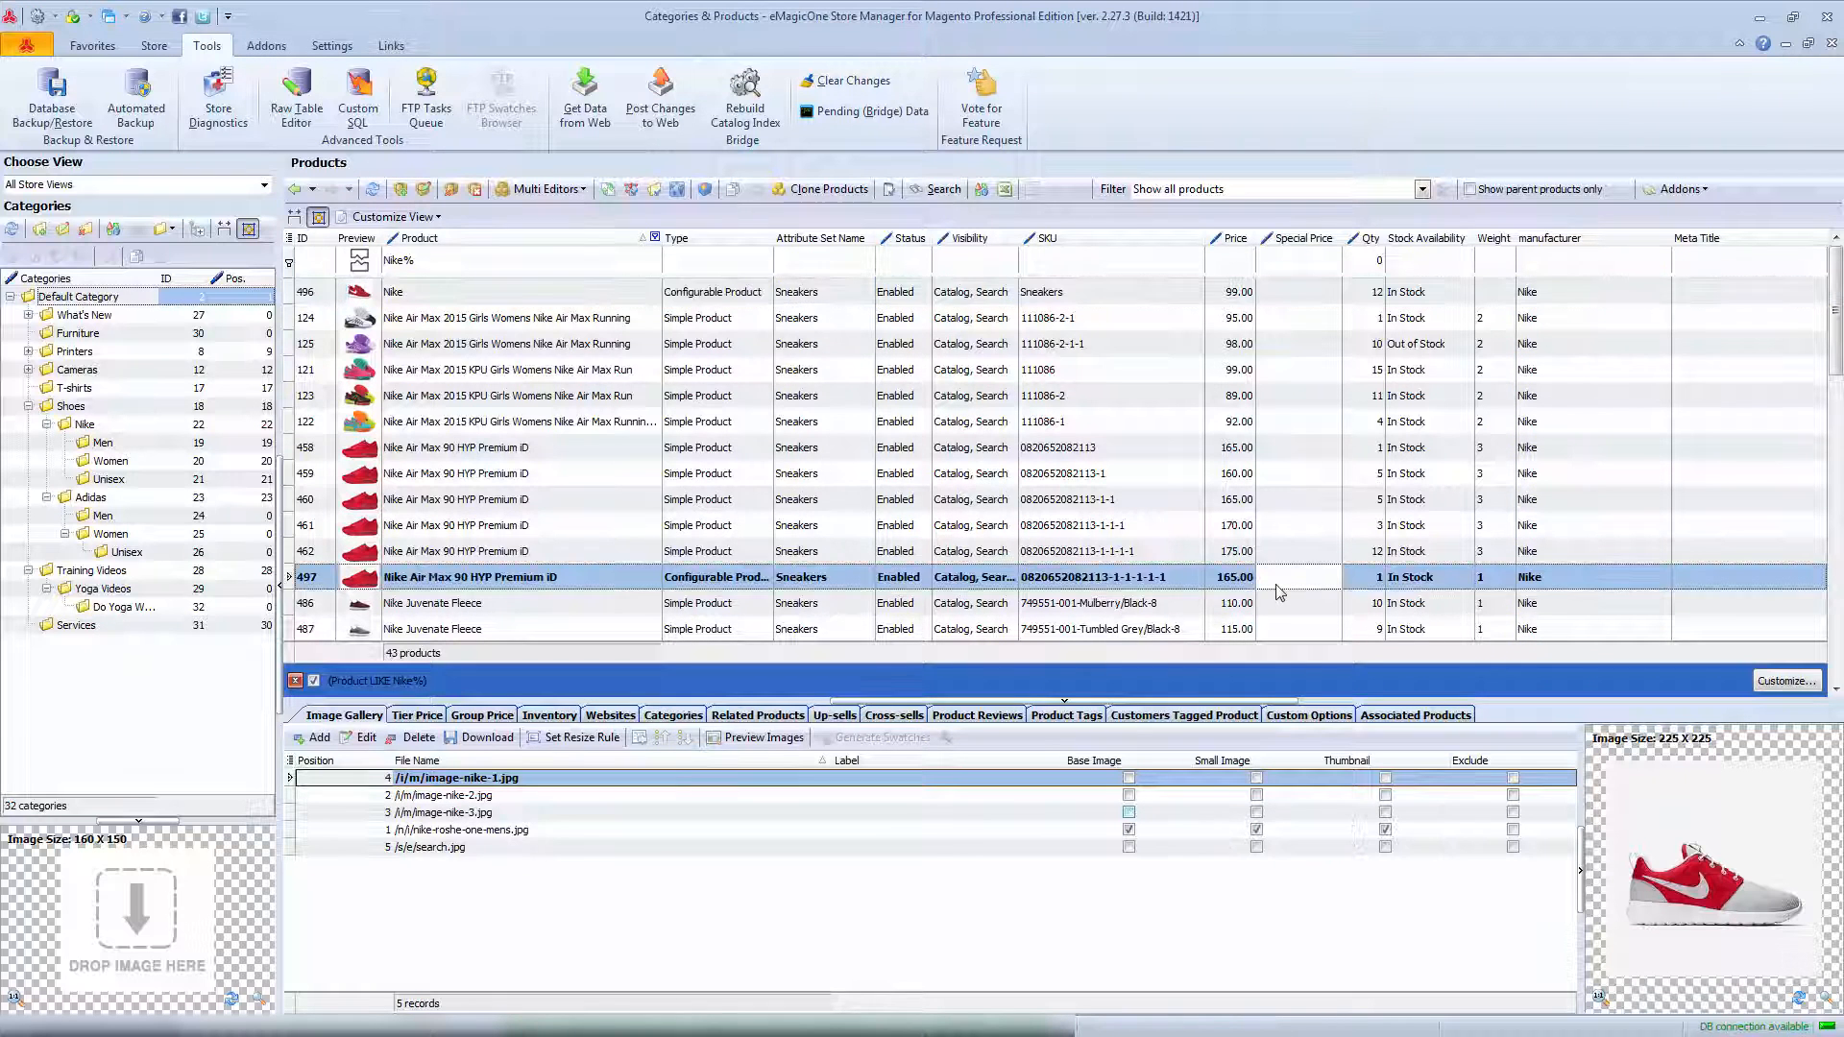
scroll(1274, 592, "down", 1)
scroll(1274, 591, "down", 2)
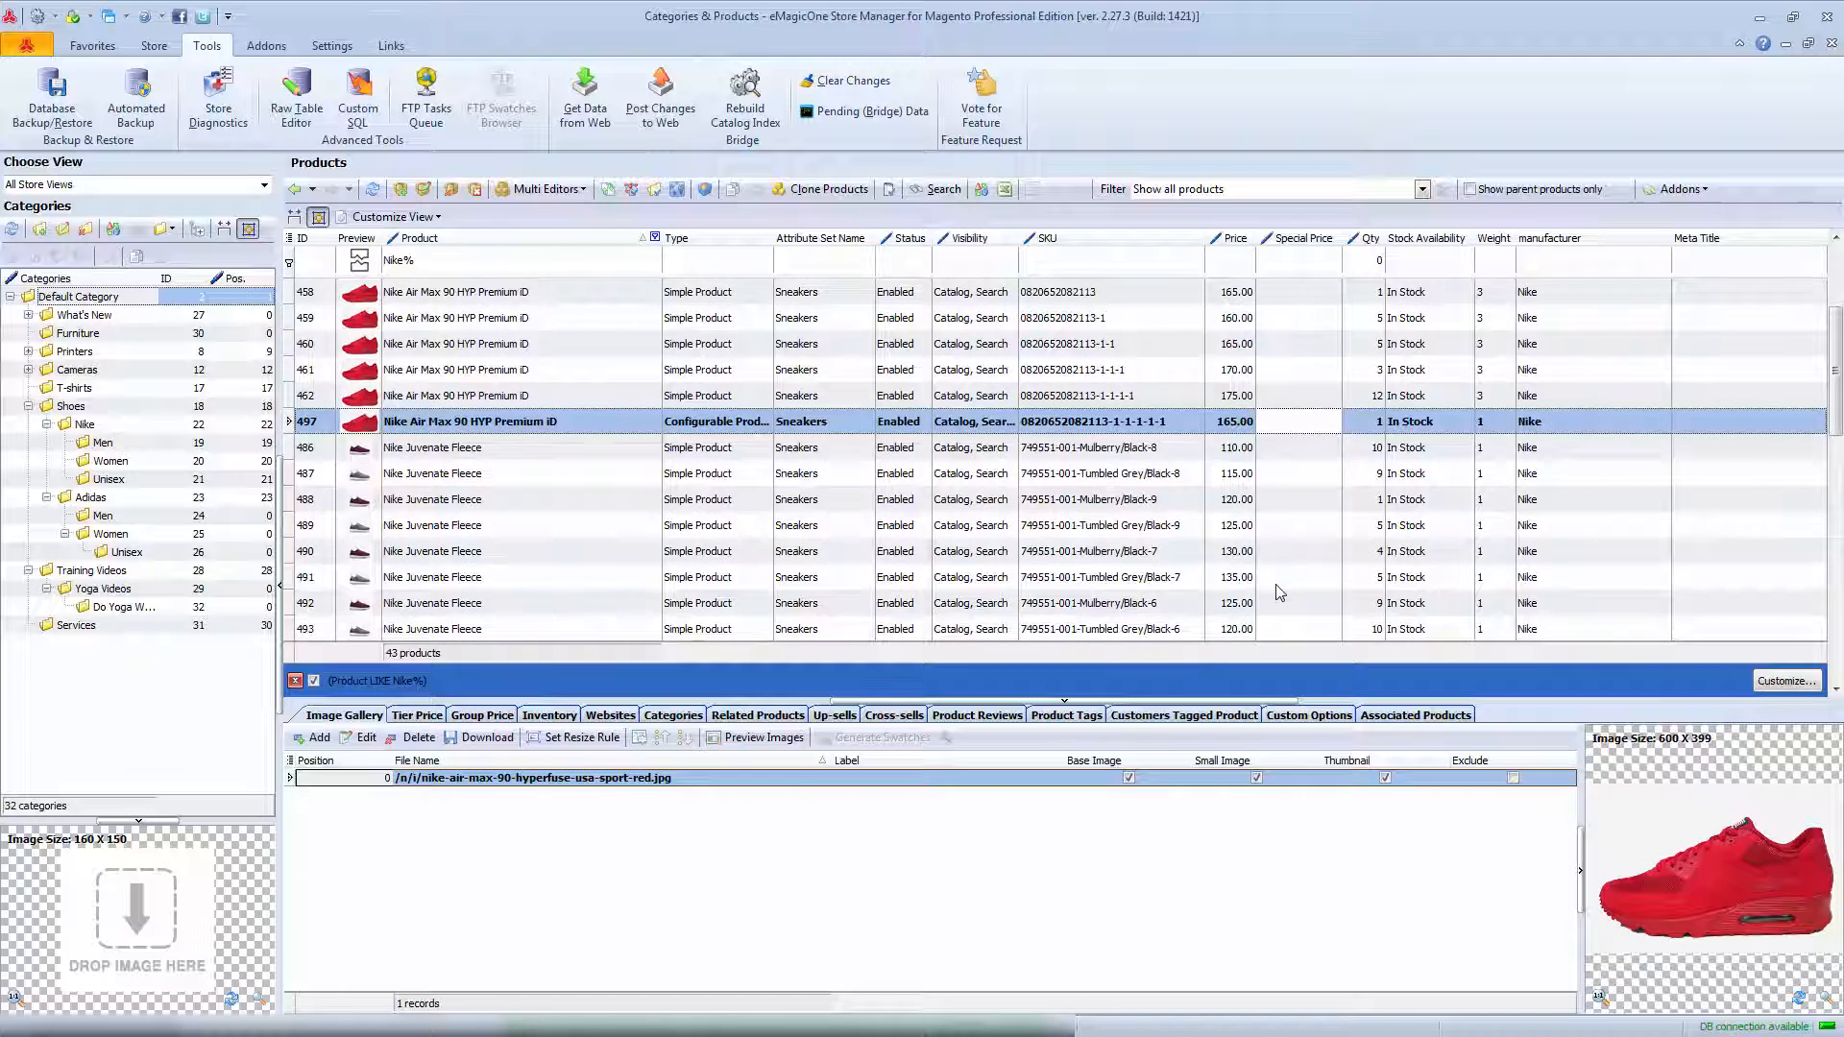
scroll(1275, 590, "down", 2)
scroll(1277, 590, "up", 3)
scroll(1279, 590, "up", 2)
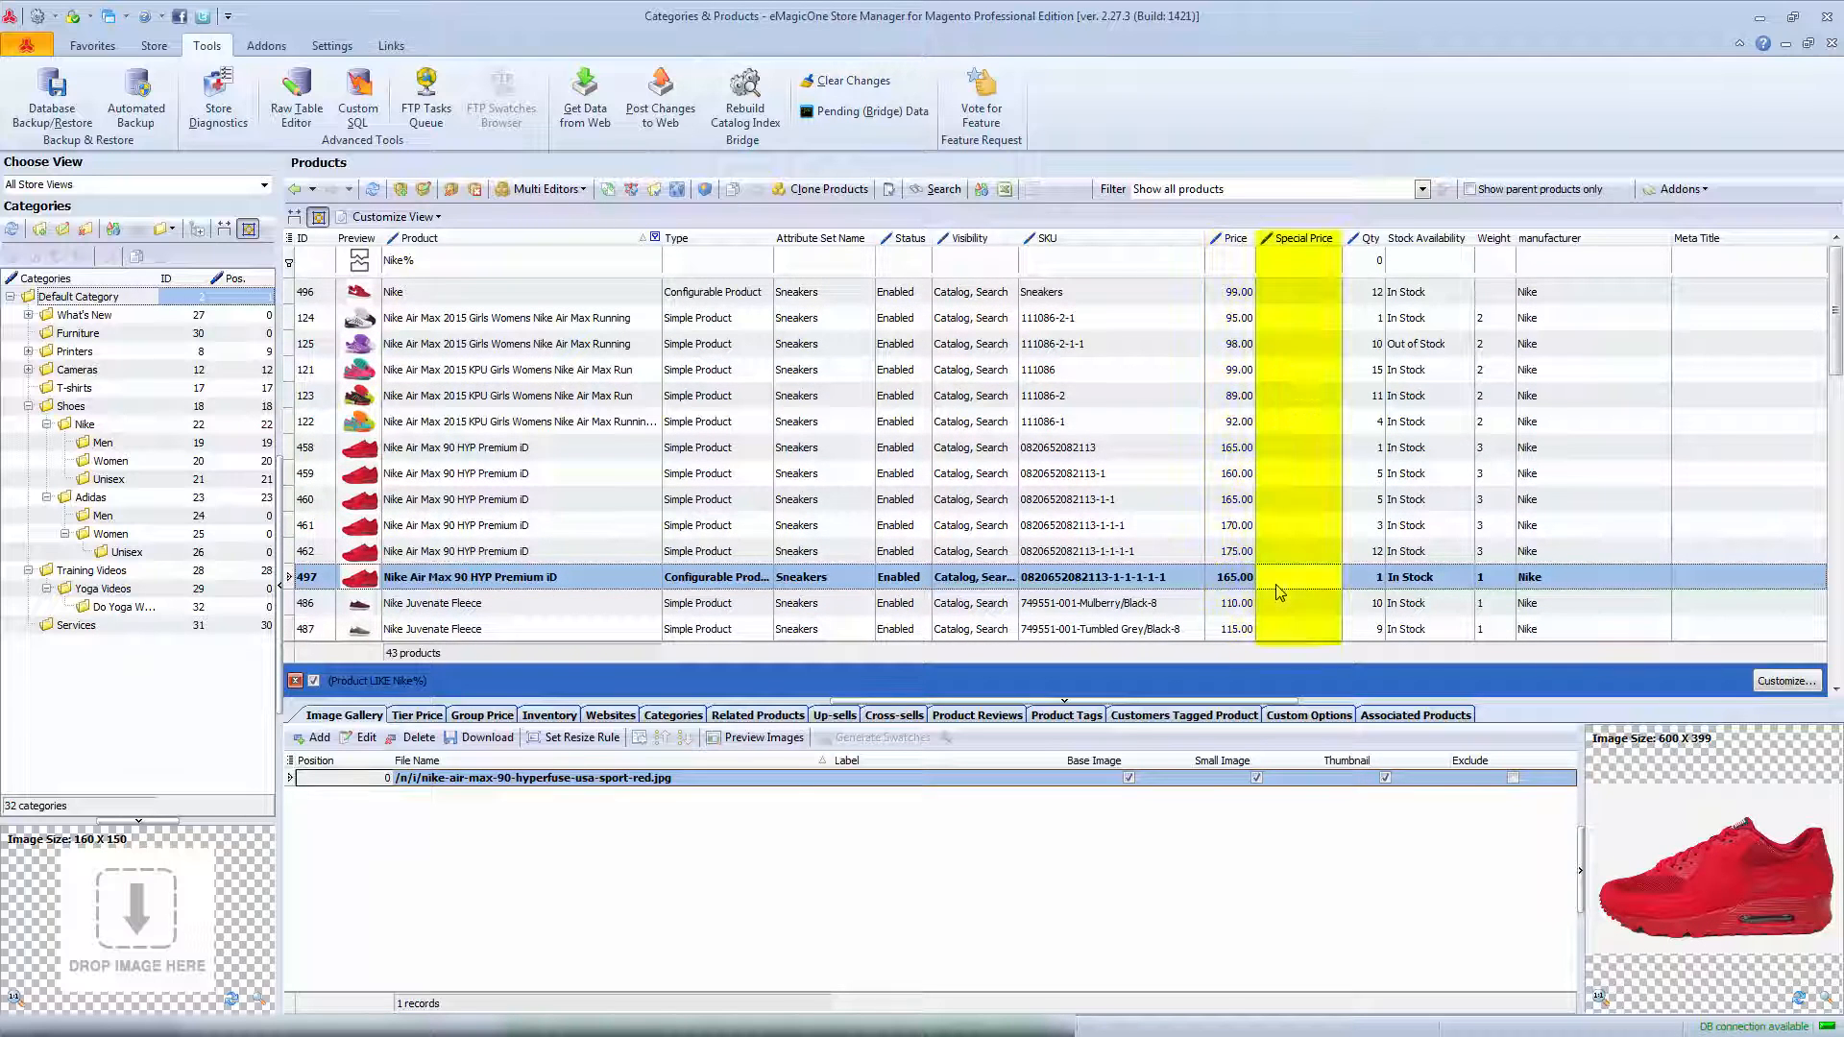
right_click(1242, 321)
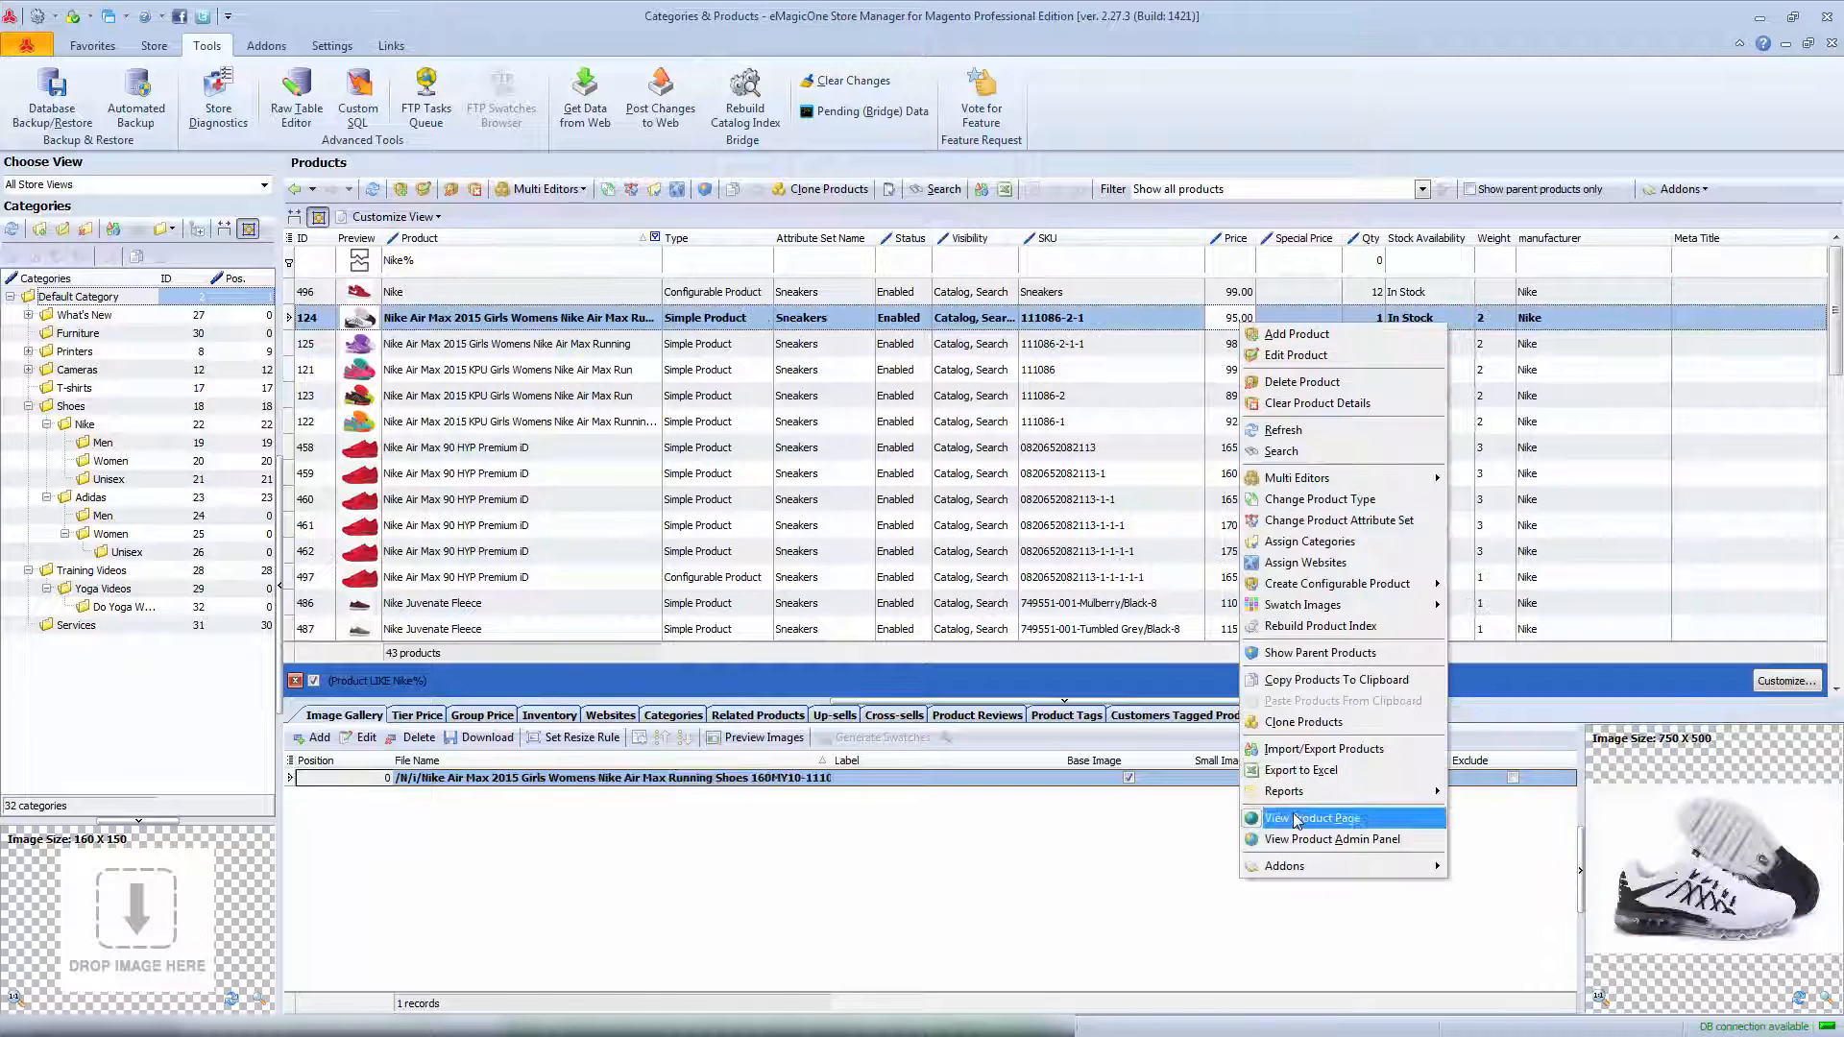
left_click(1340, 789)
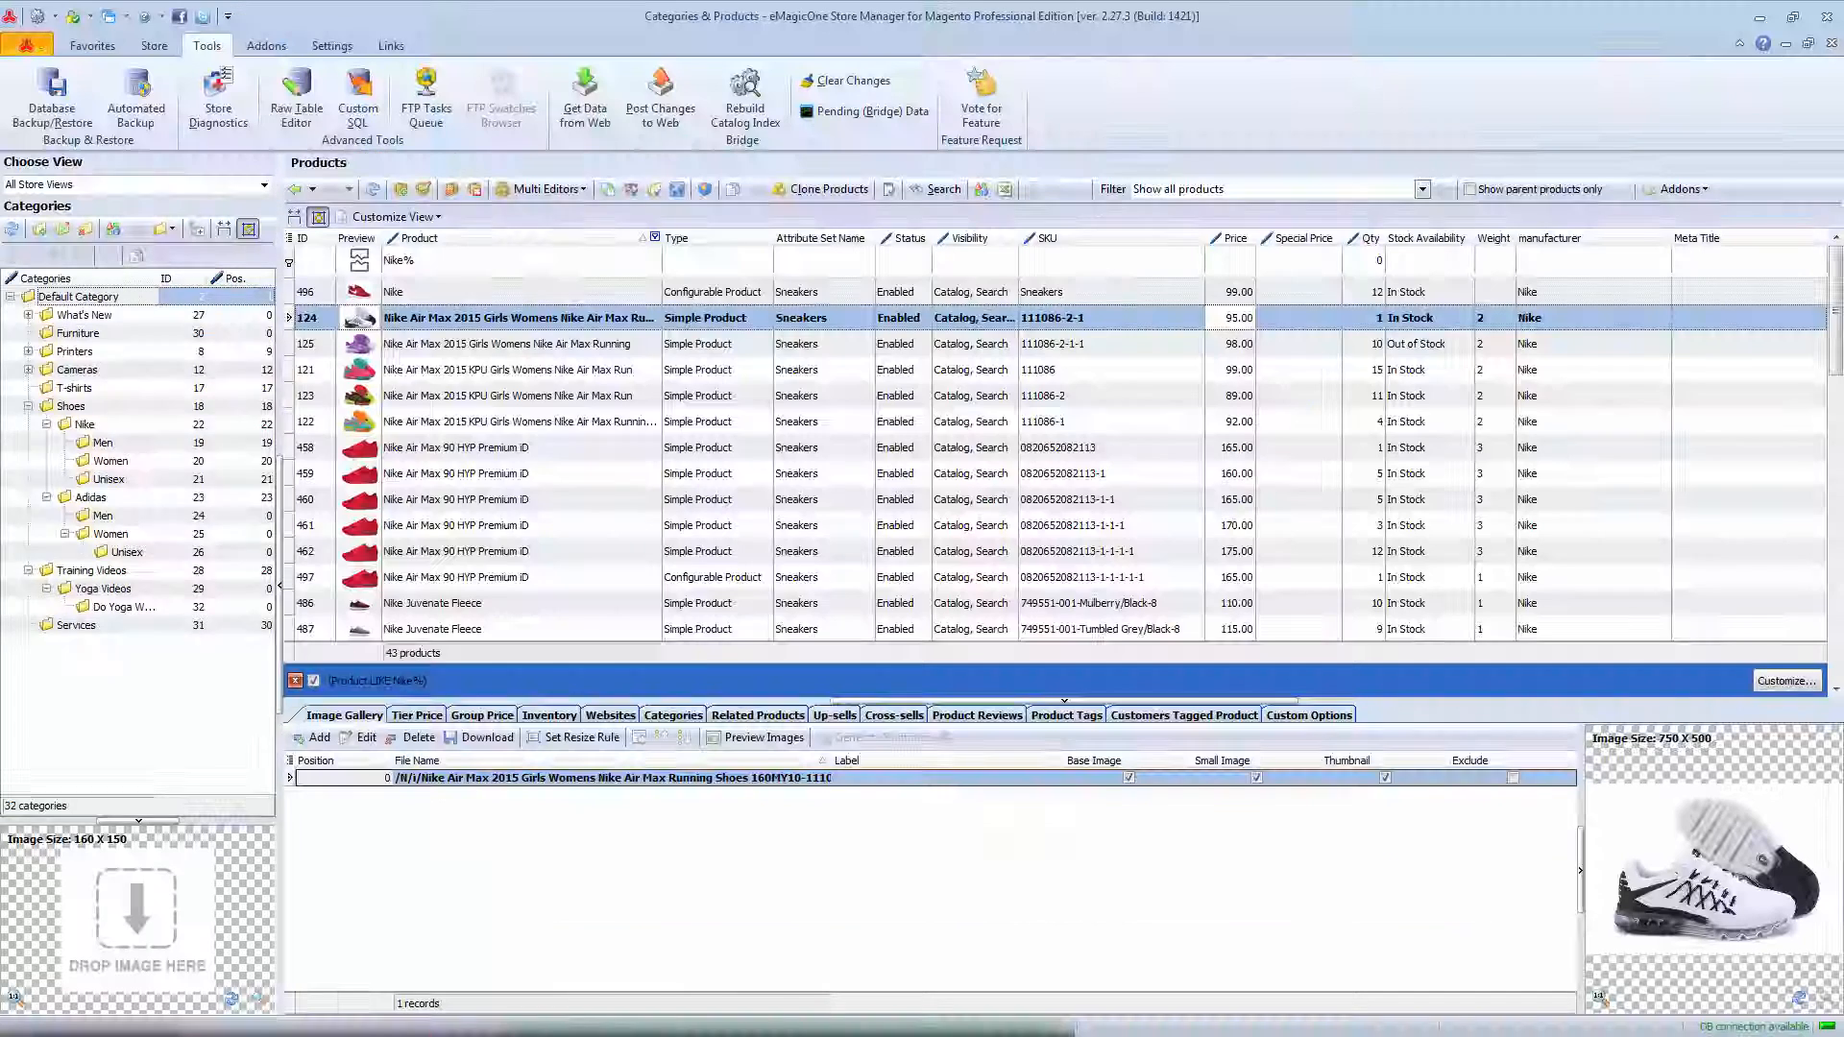
left_click(586, 476)
key("ctrl+a")
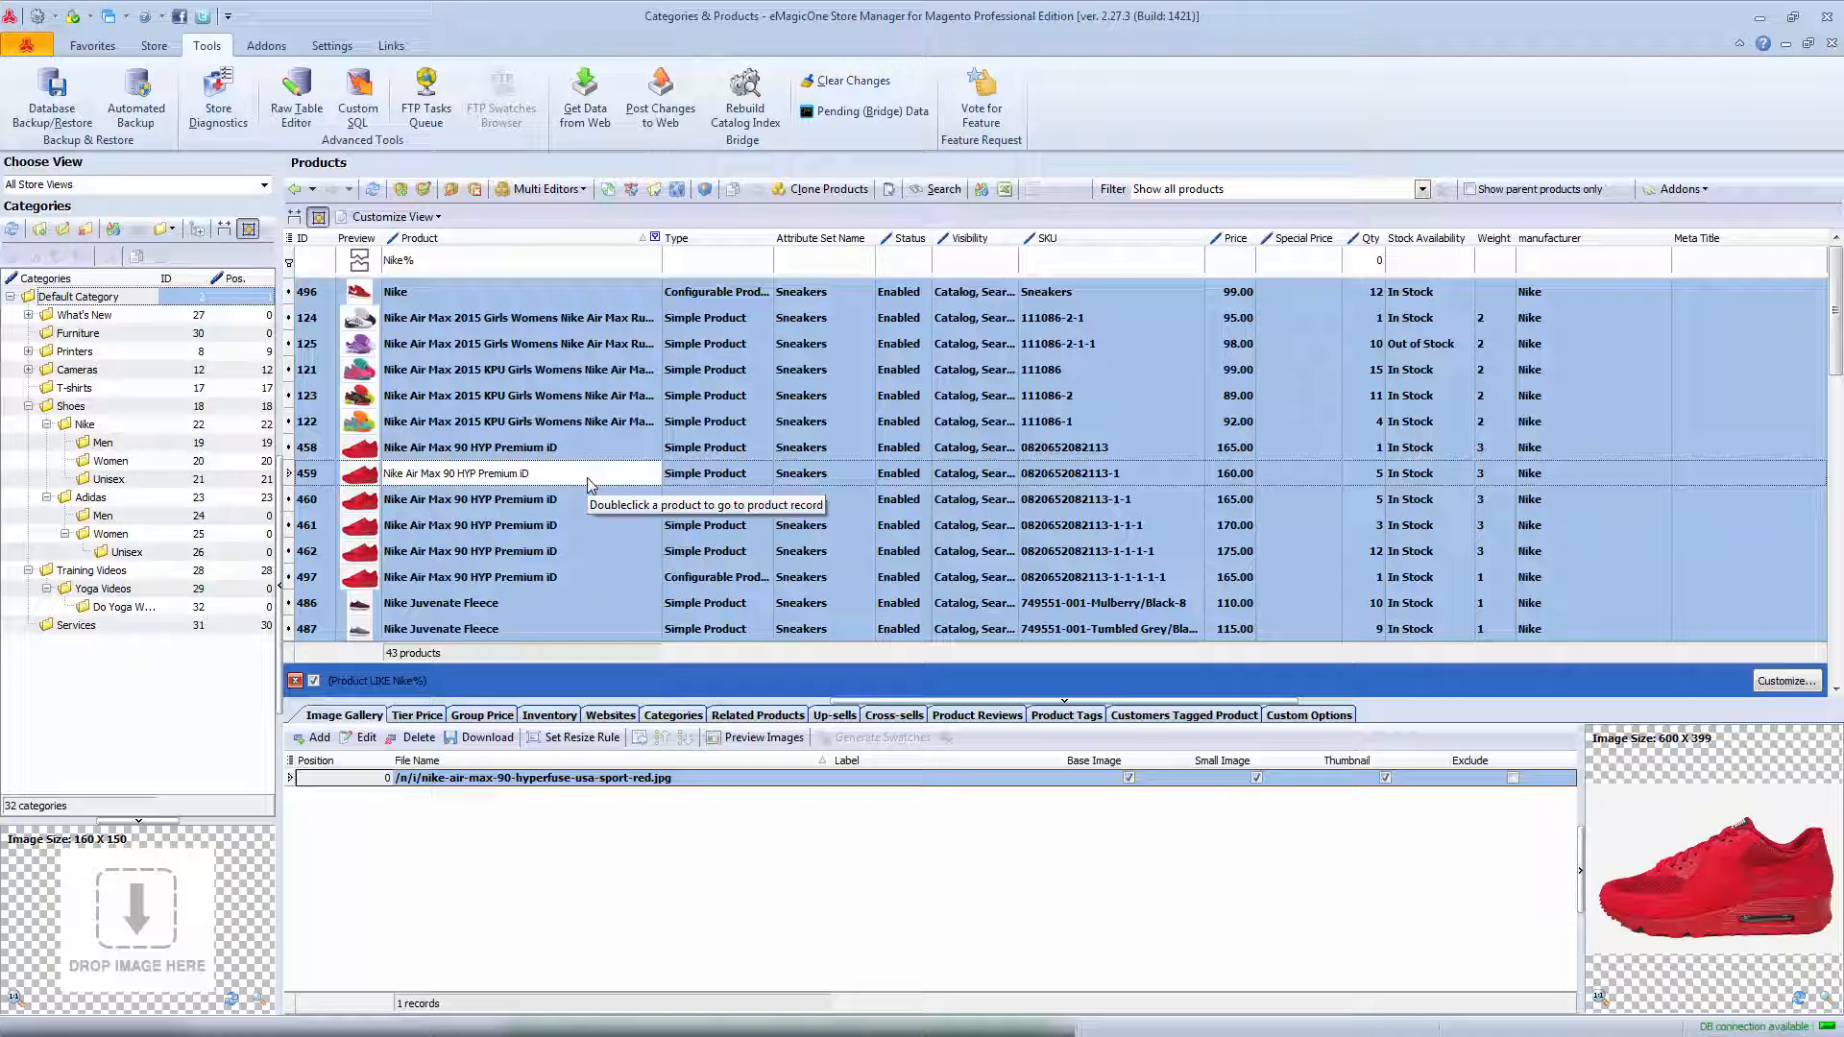
- Apply the Price expression [FIELD_VALUE] * 1.1 to all 43 products via the Product Multi Editor Prices tab
left_click(583, 189)
left_click(591, 216)
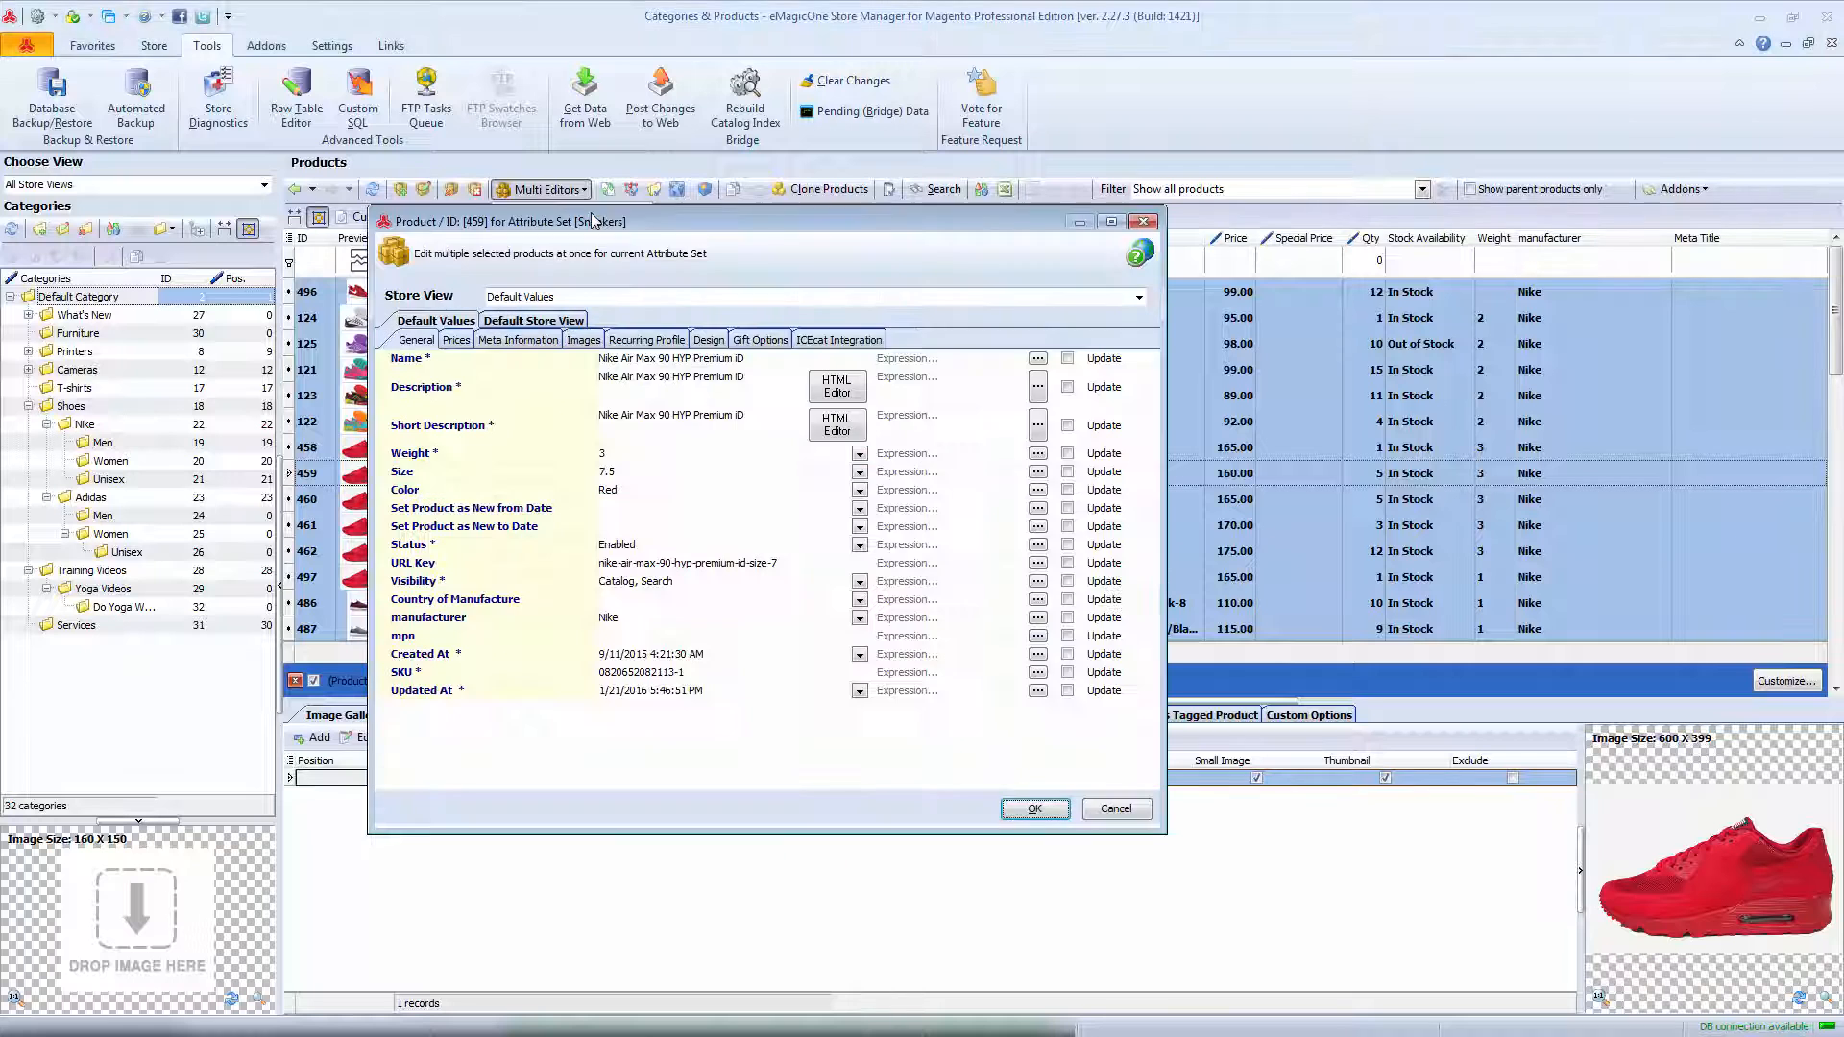
left_click(458, 340)
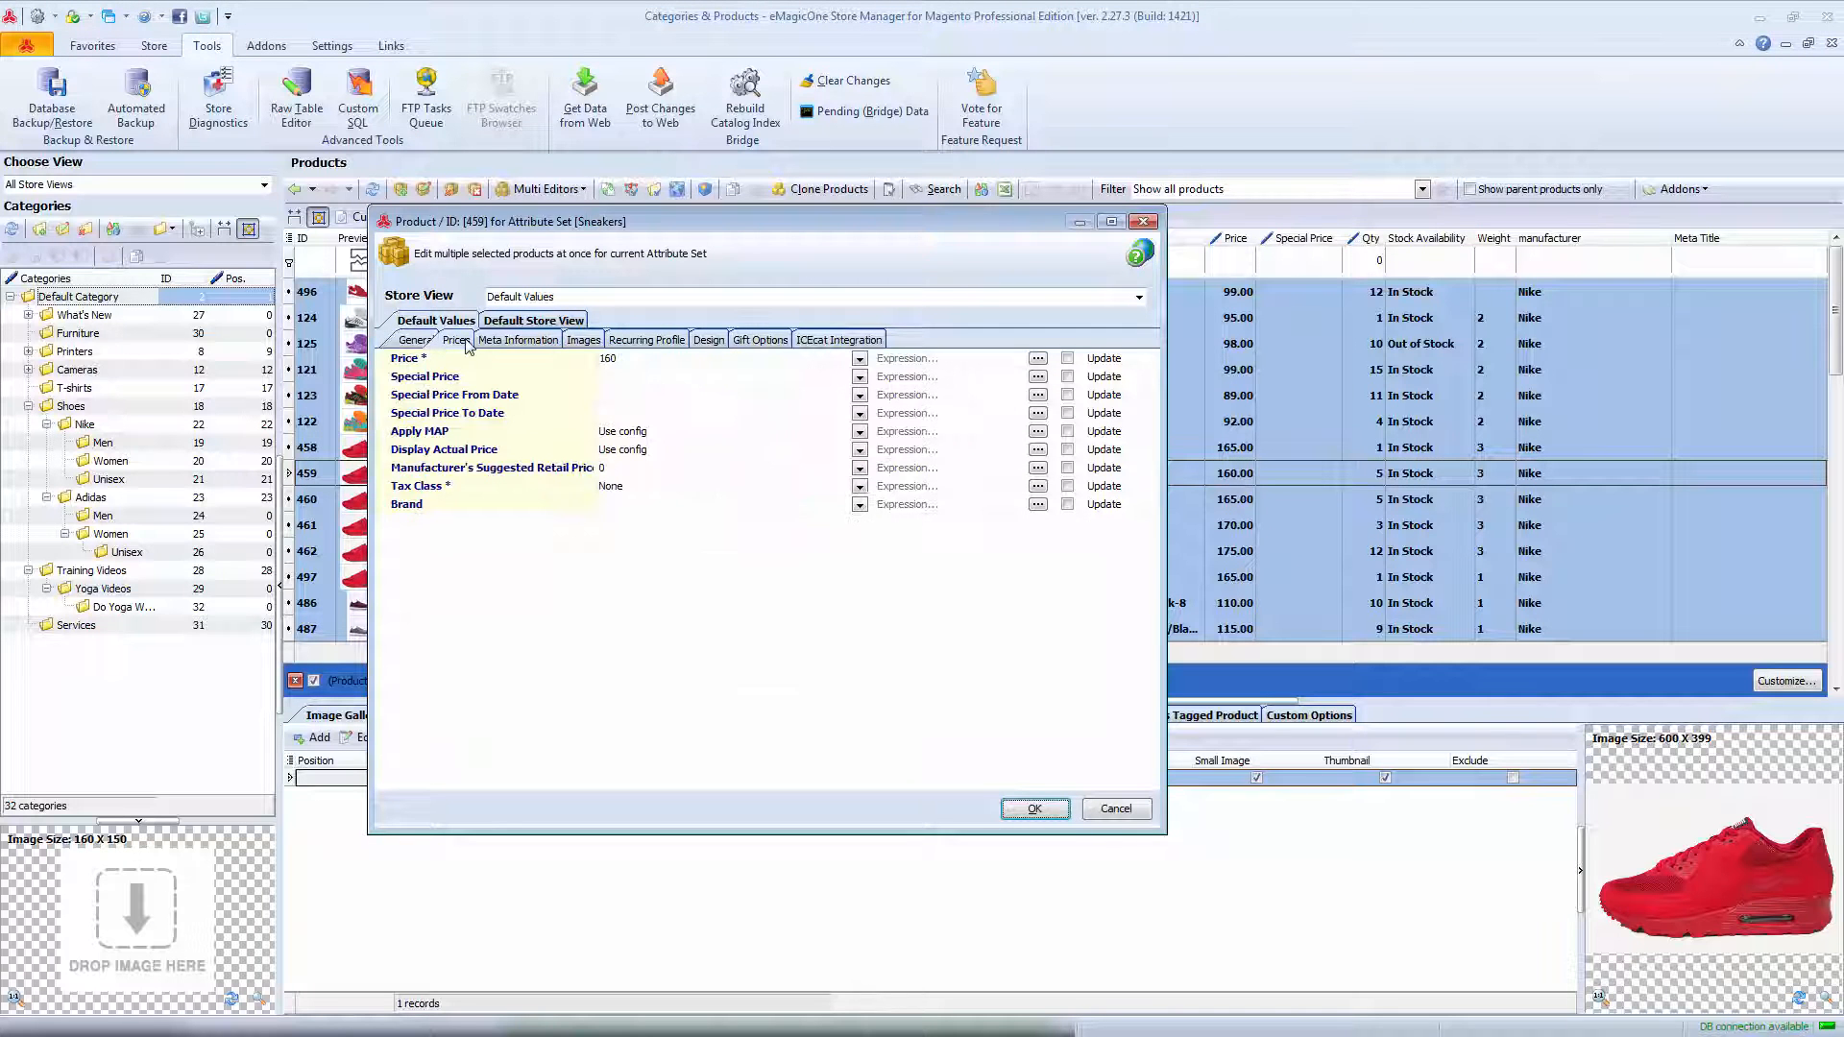
left_click(467, 356)
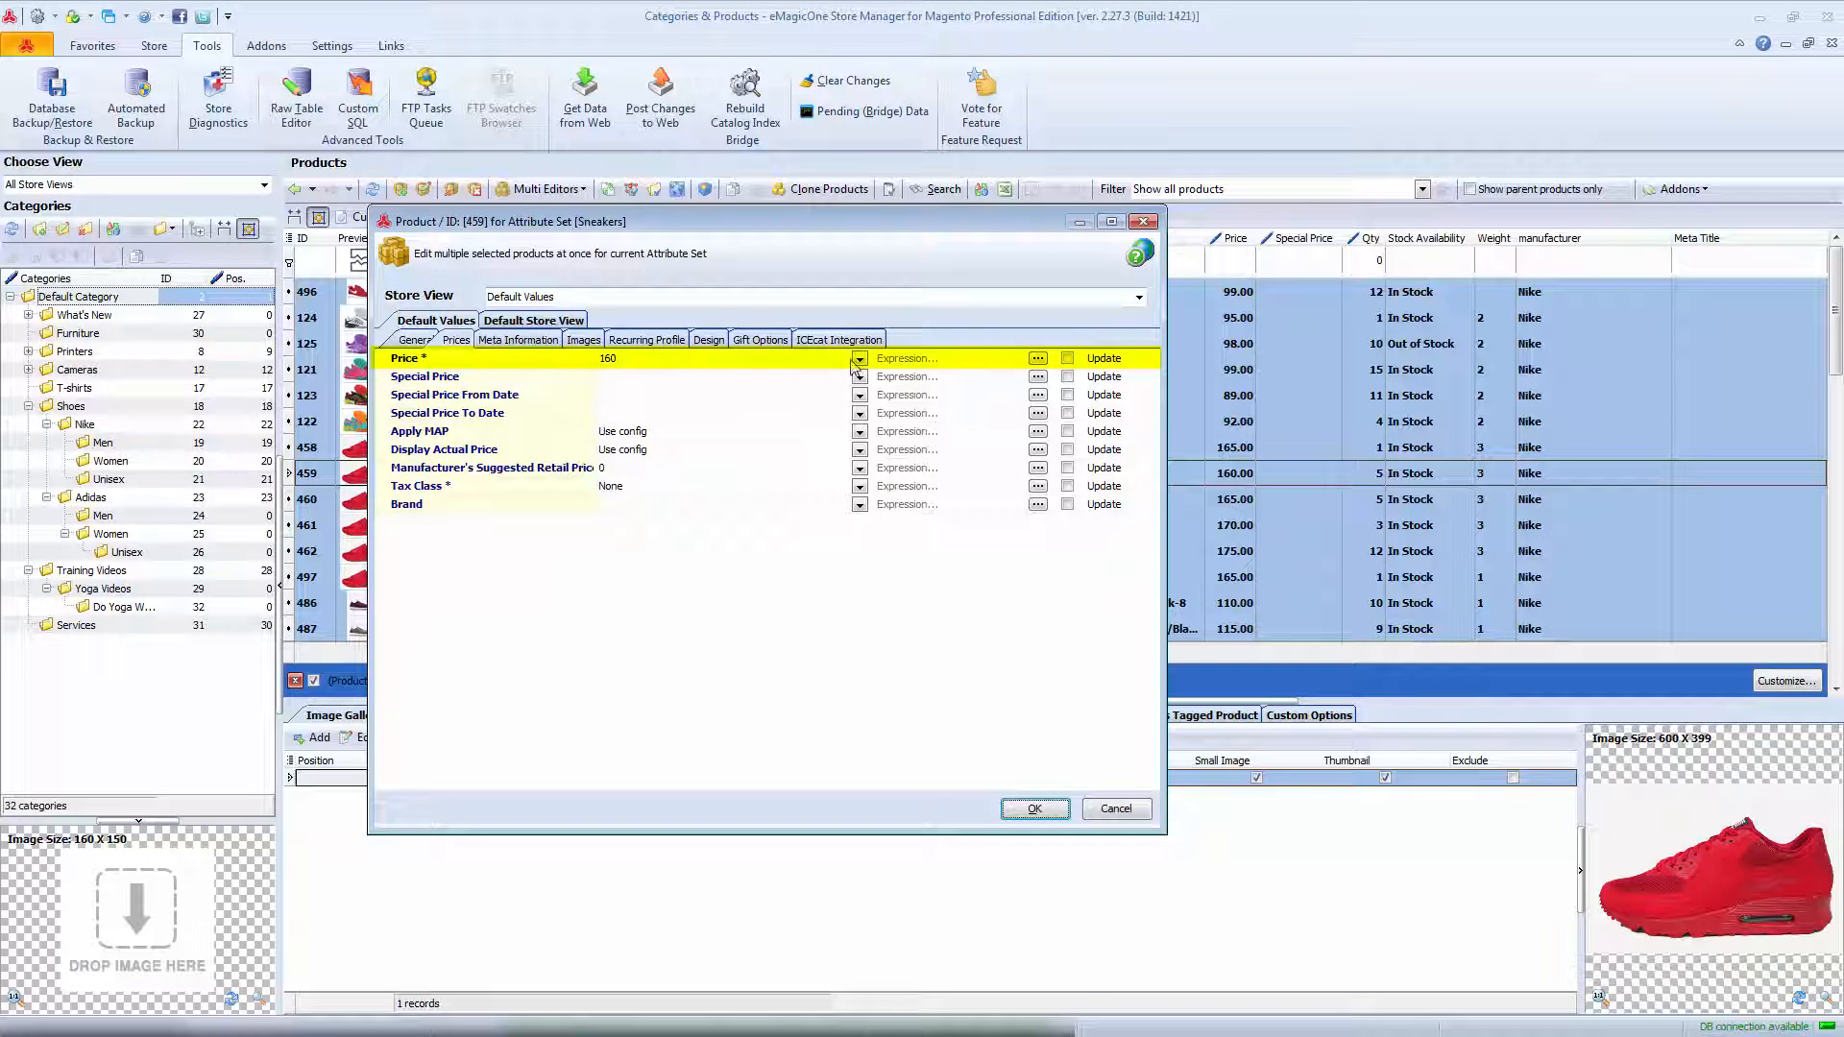
left_click(893, 359)
type("[FIELD_VALUE] * 1.1")
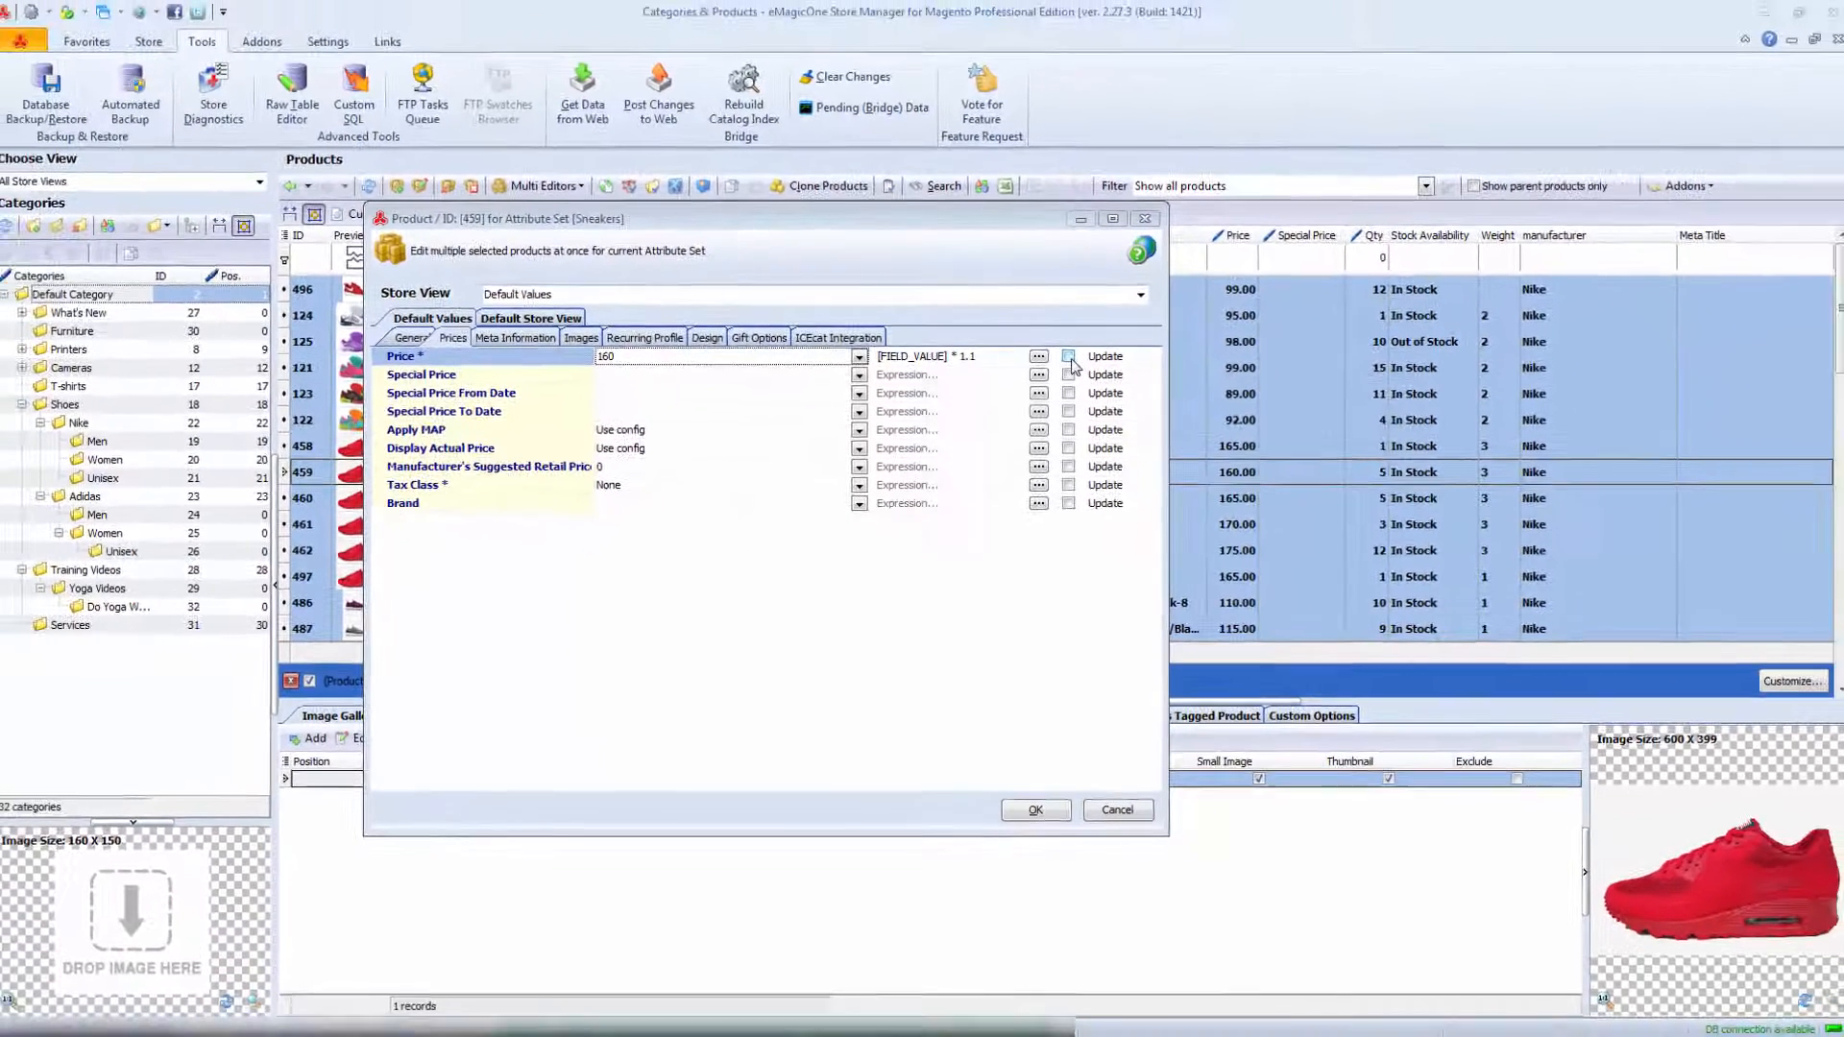
left_click(1068, 359)
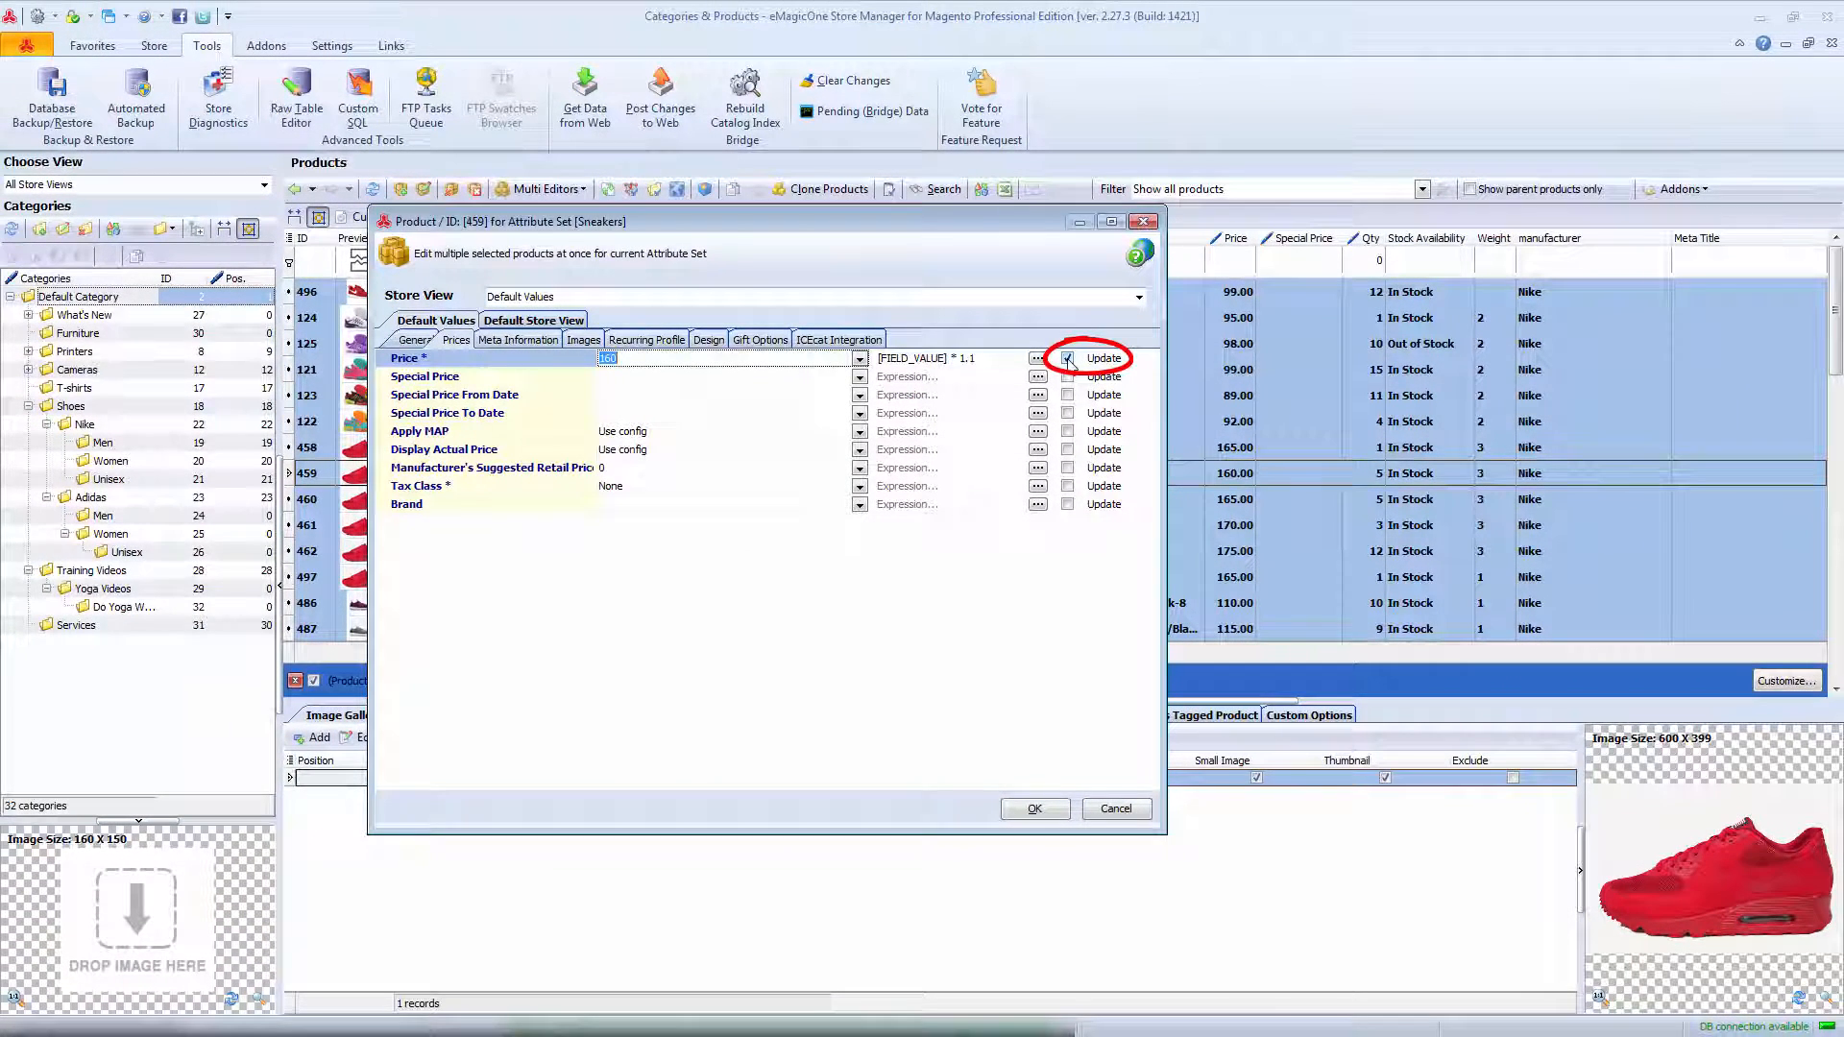
left_click(1036, 808)
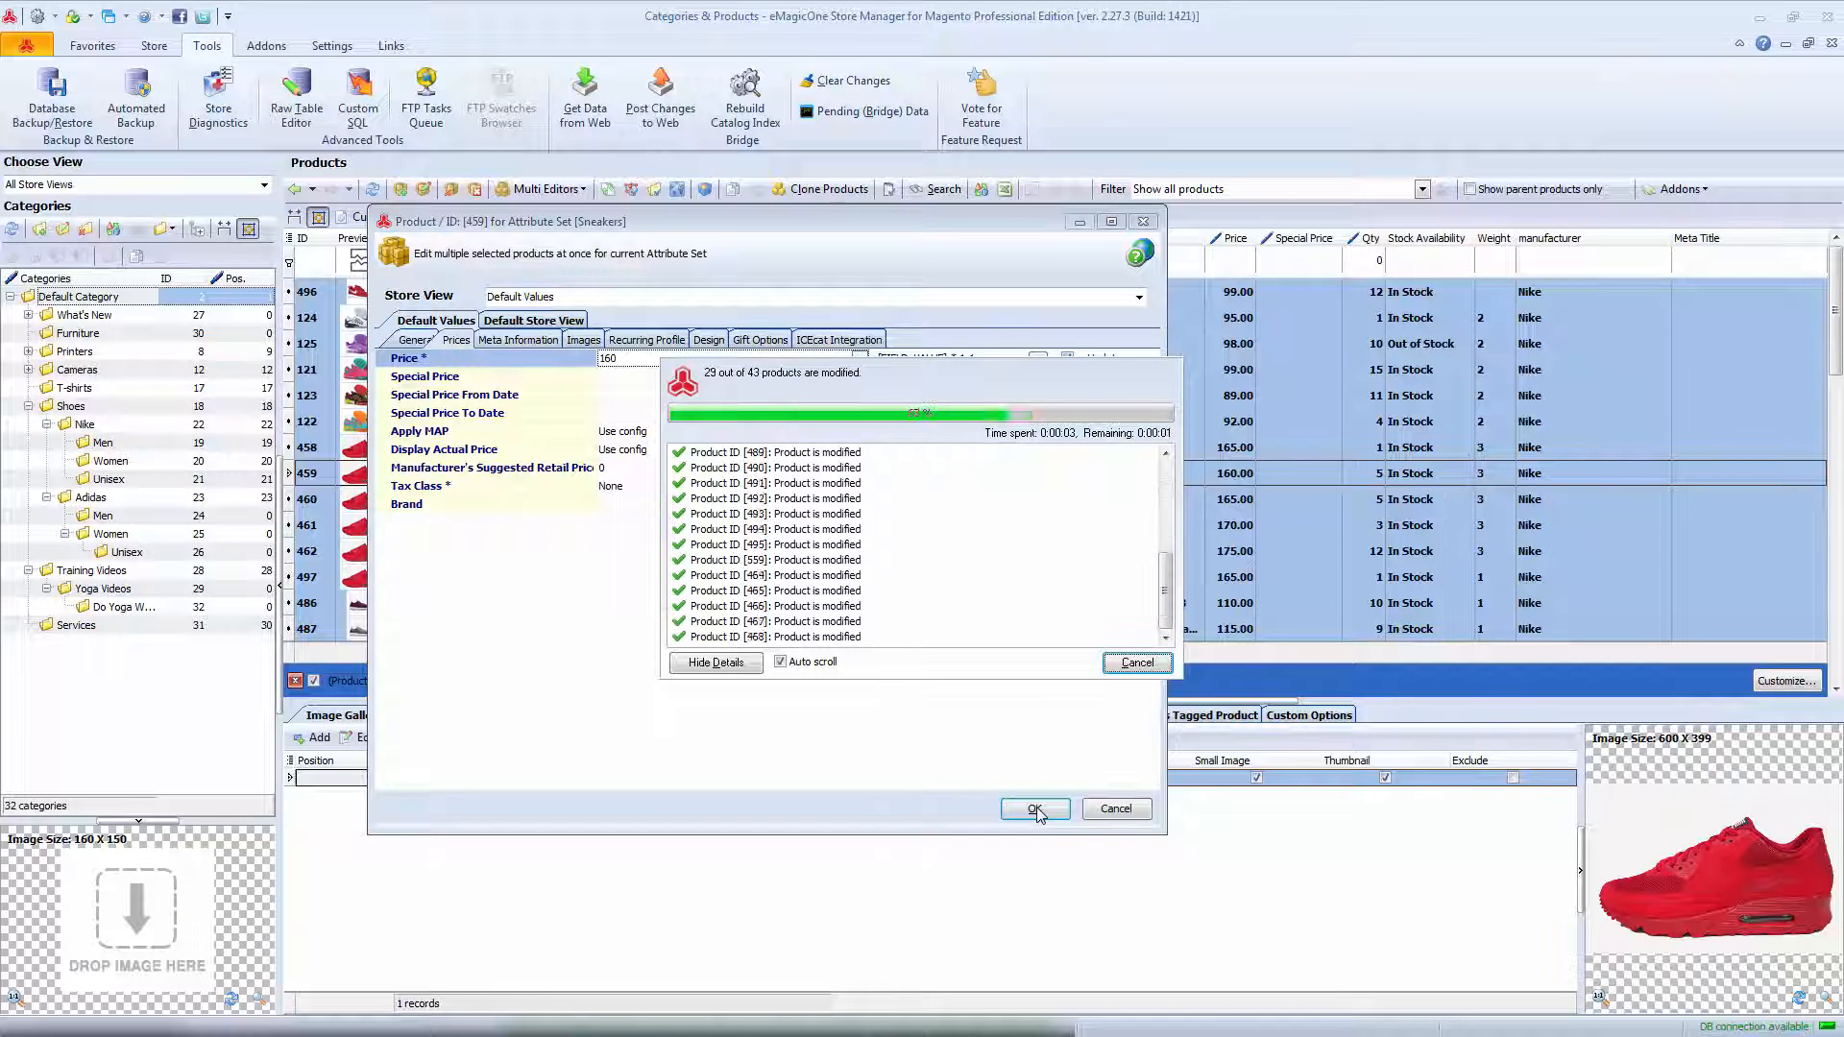
left_click(1138, 662)
left_click(1124, 809)
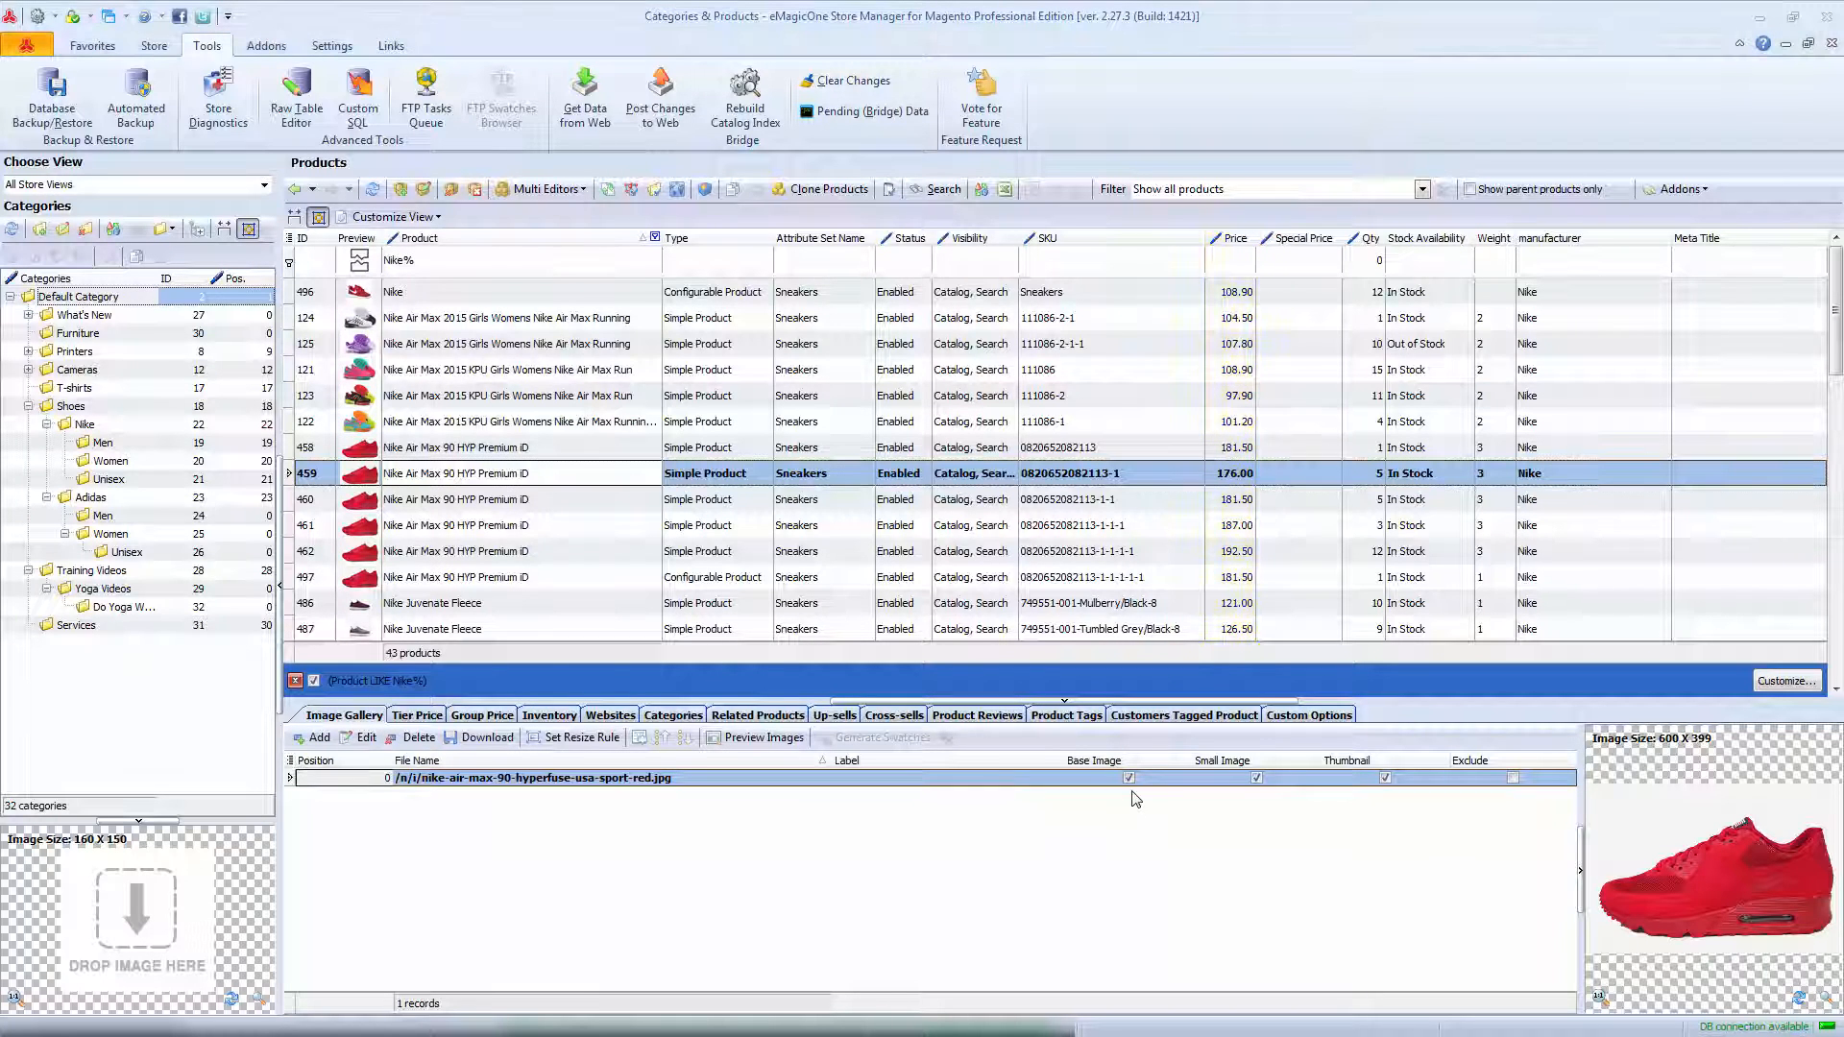
- Apply the Special Price expression [ATTRIBUTE(price)] * 0.8 to all 43 selected Nike products
key("ctrl+a")
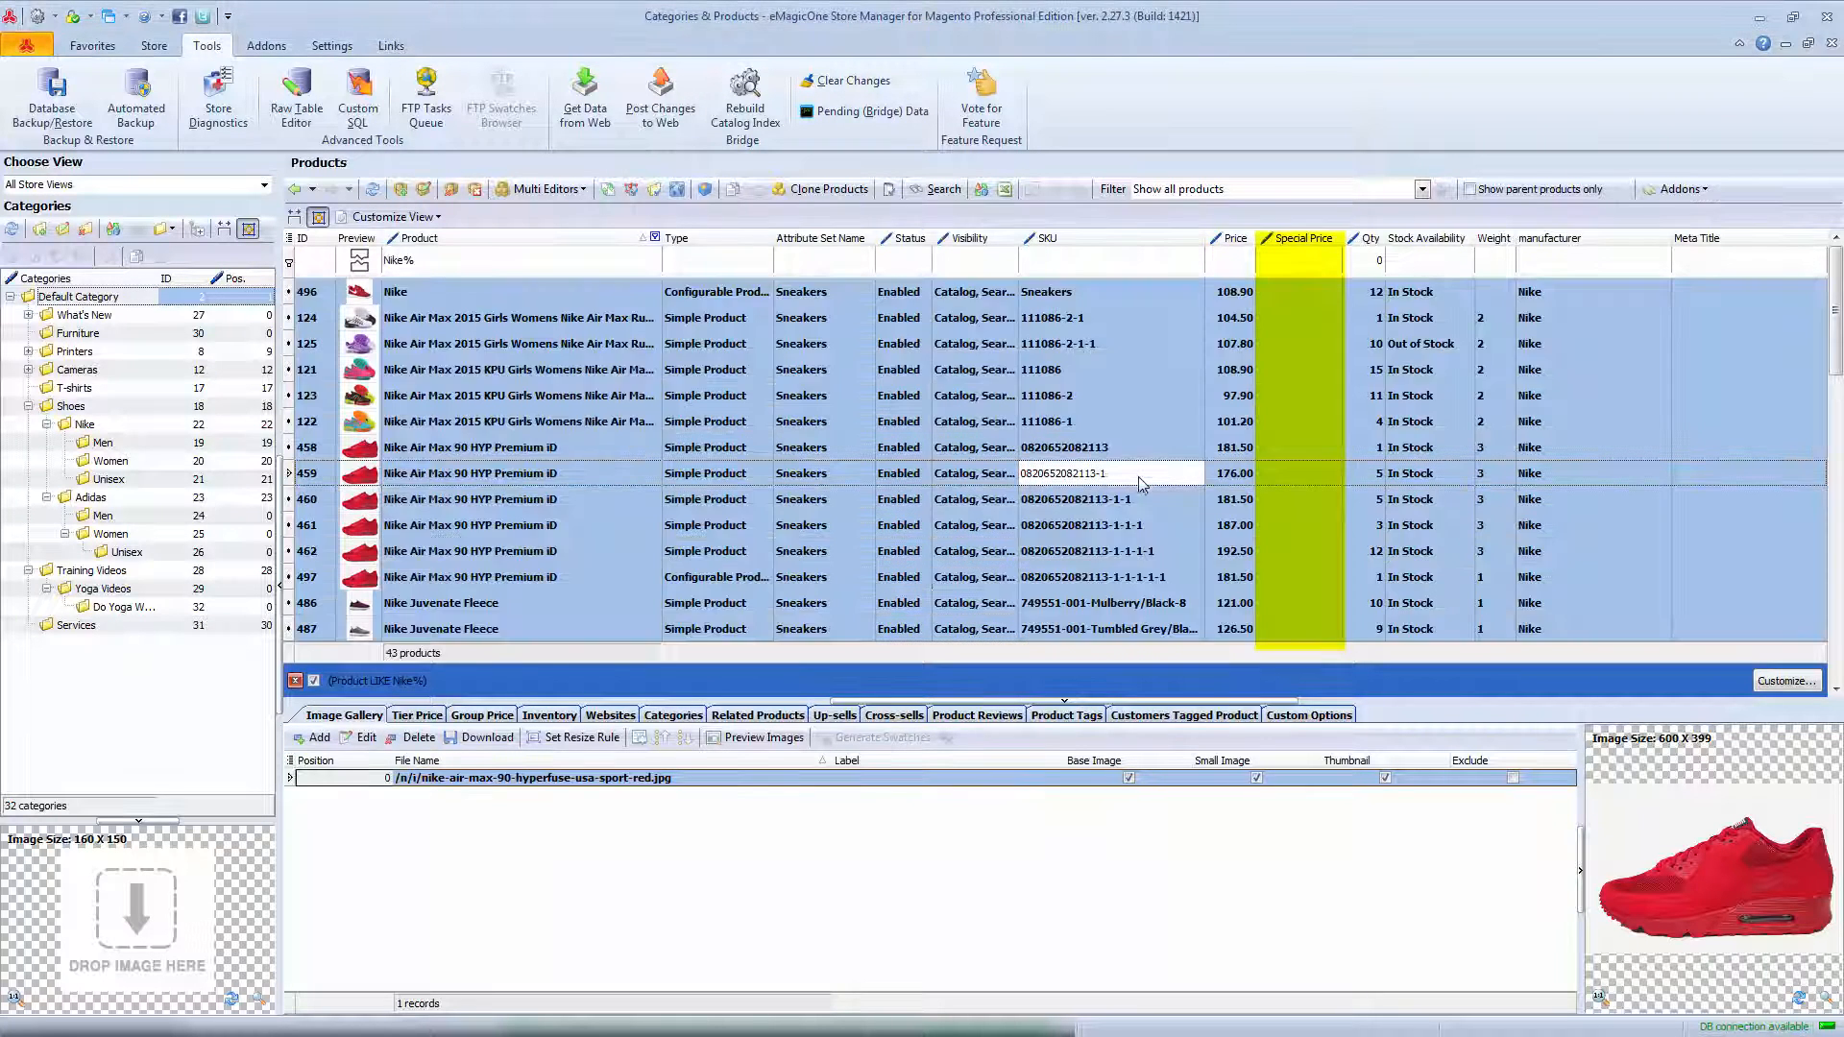
left_click(587, 194)
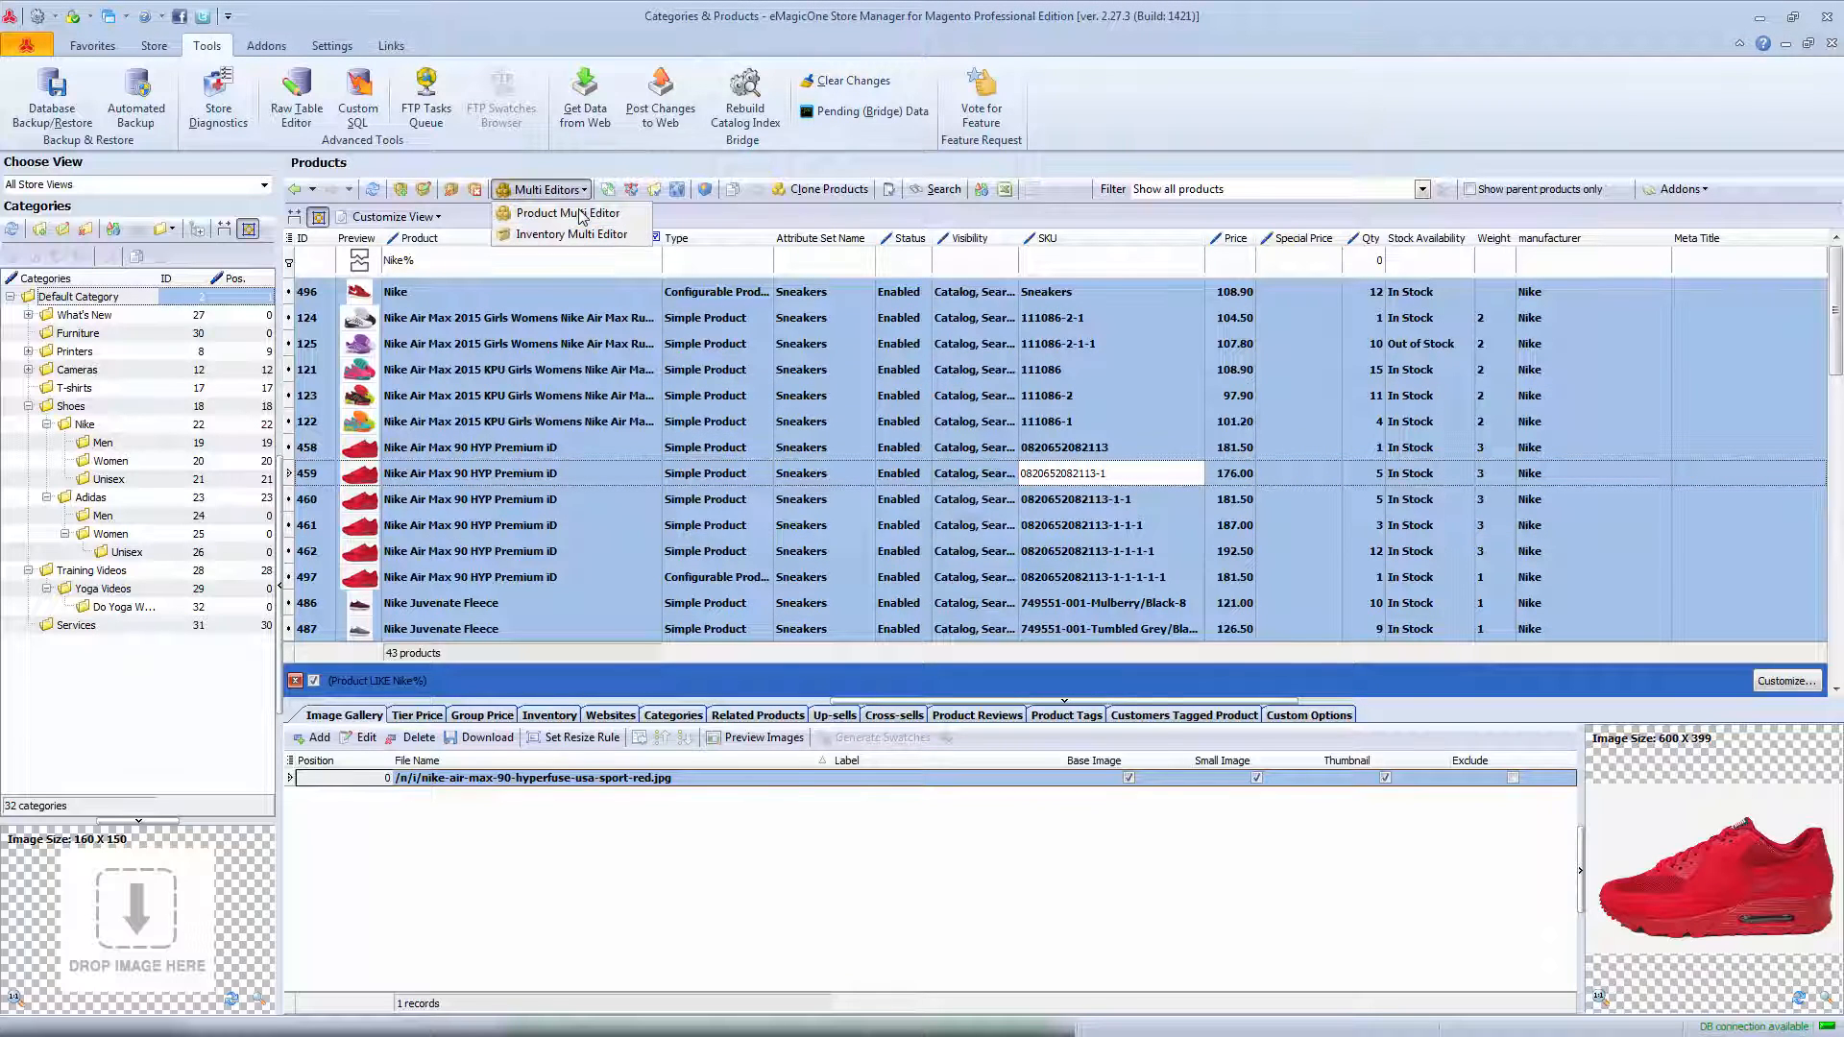
left_click(567, 213)
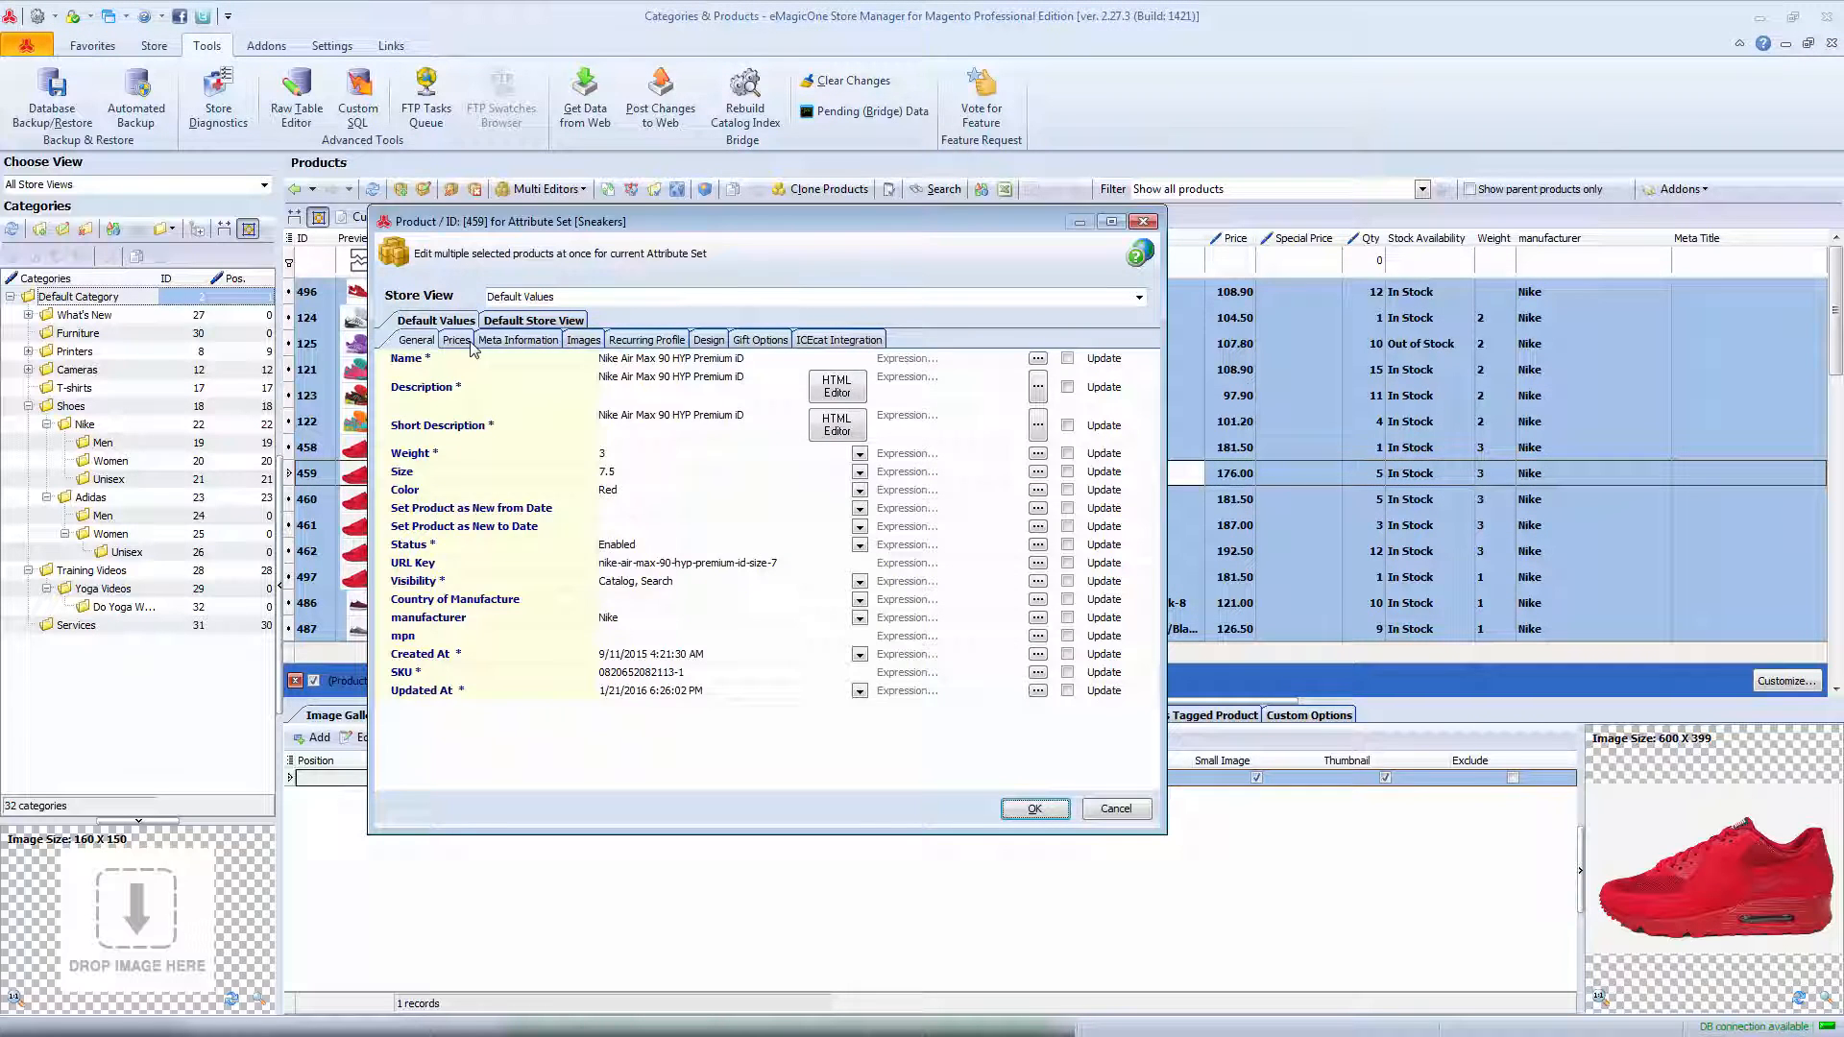
left_click(456, 341)
left_click(434, 376)
left_click(935, 378)
type("[ATTRIBUTE(price)] * 0.8")
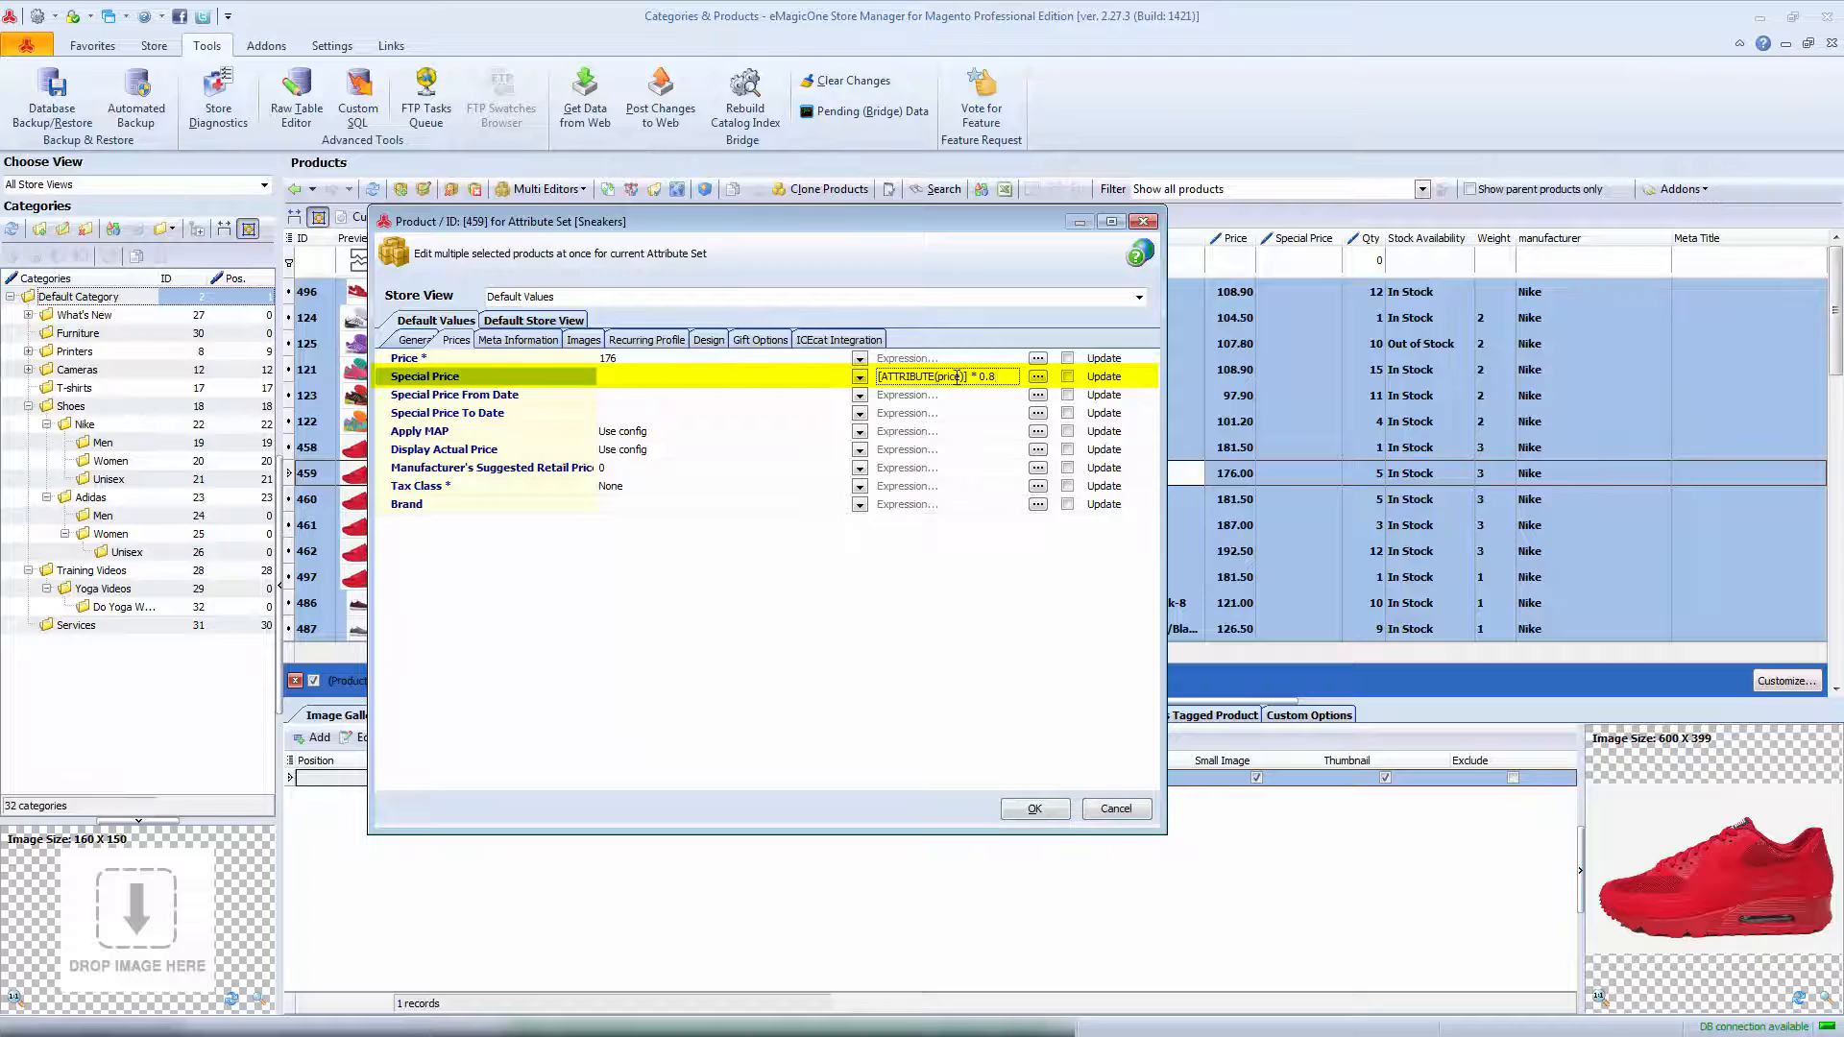
key("Return")
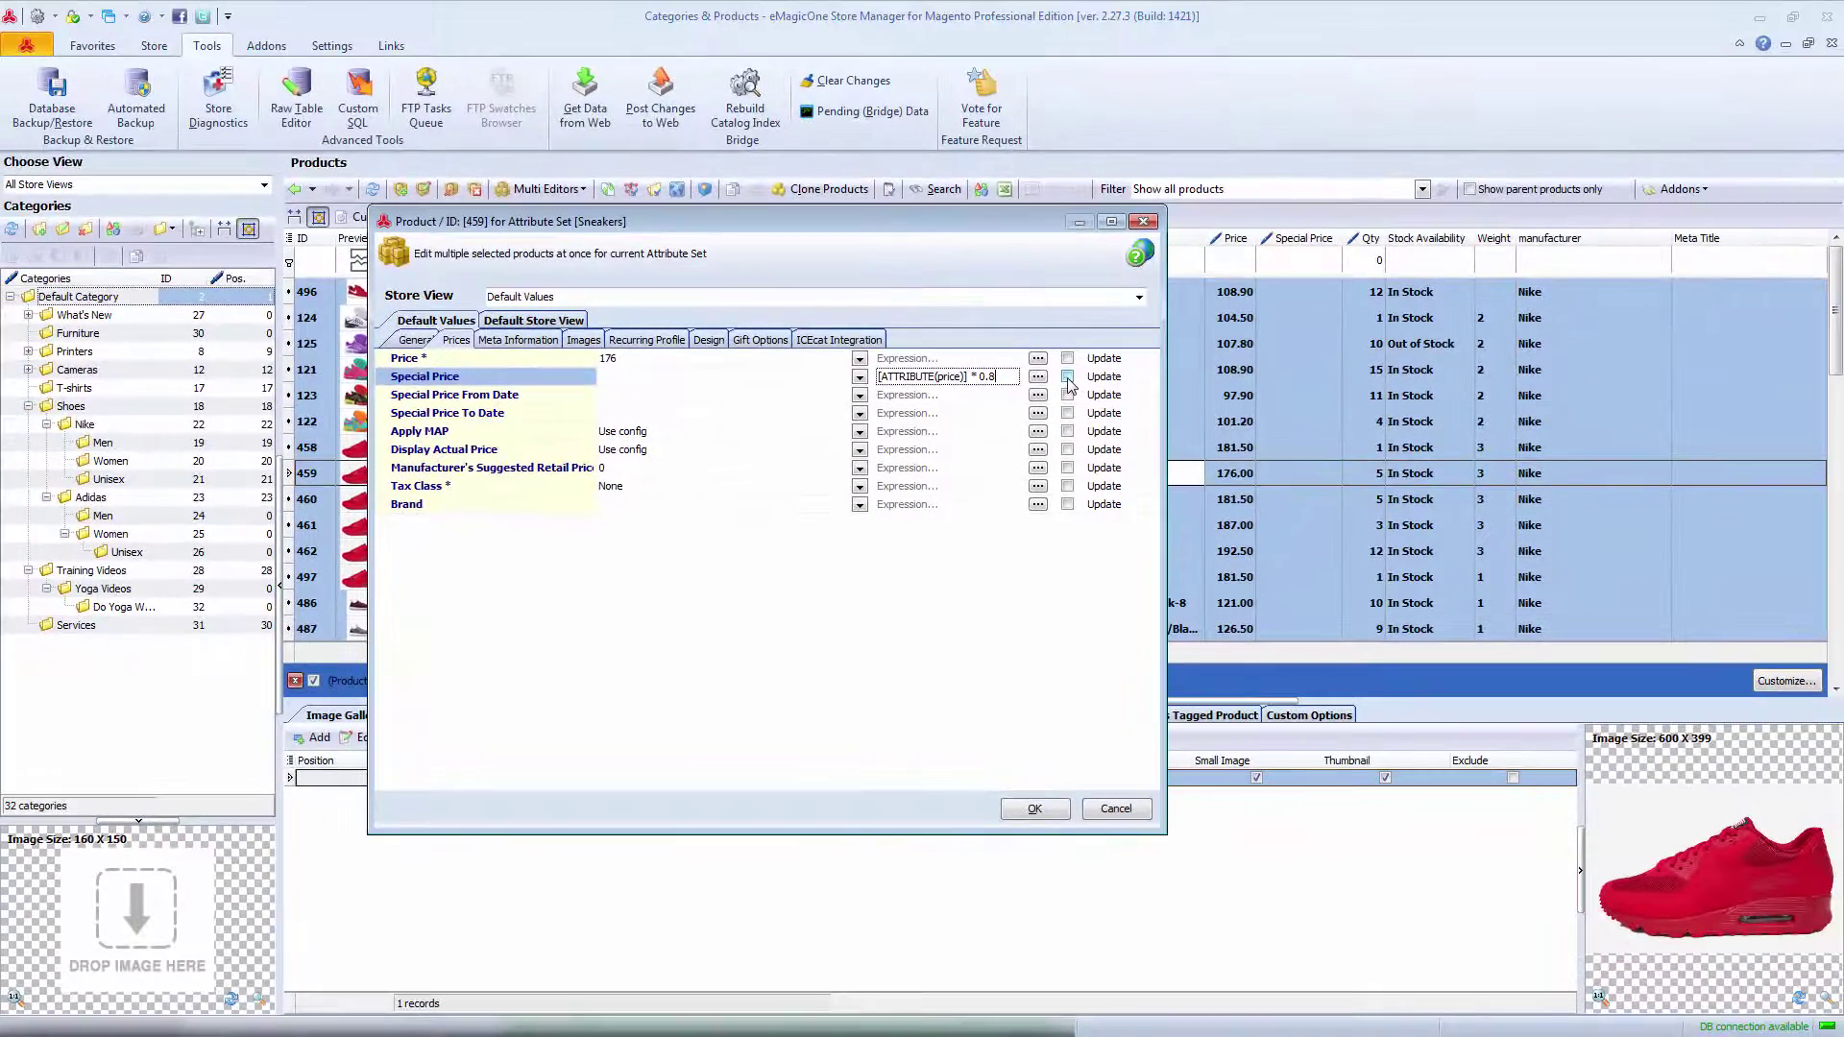
left_click(1069, 378)
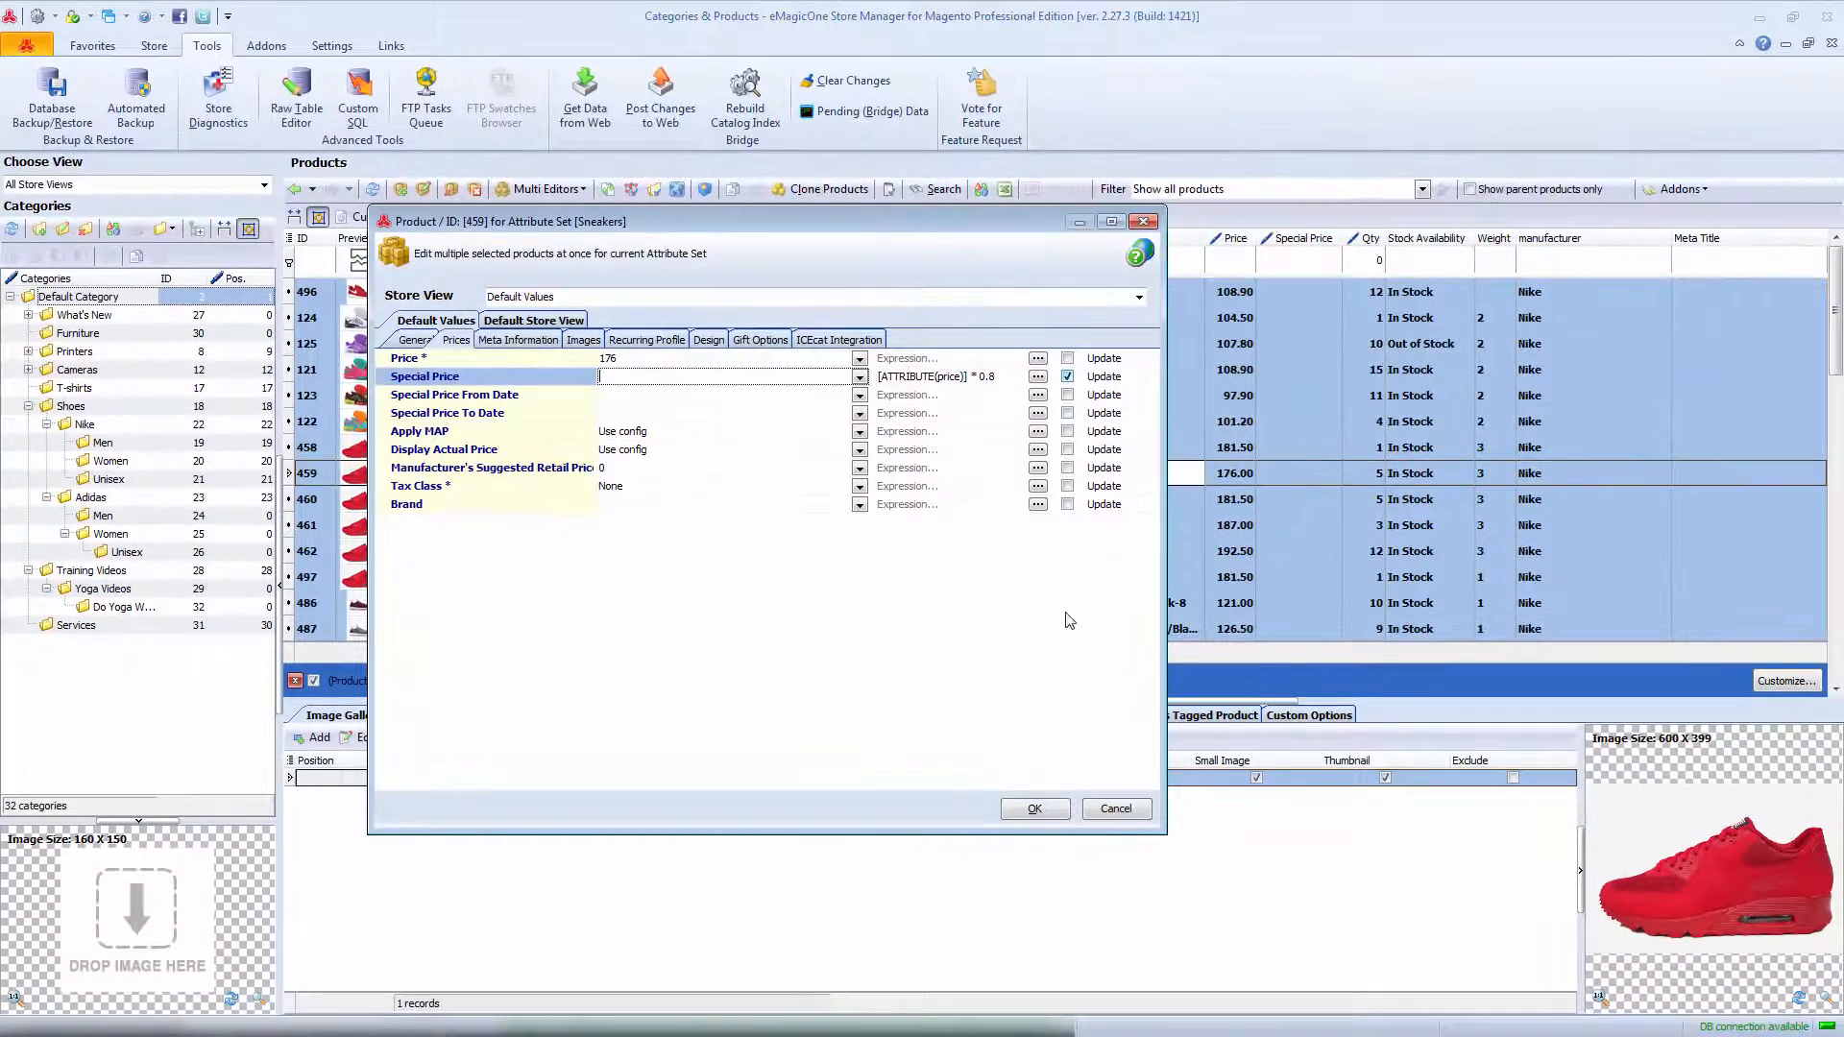
left_click(1034, 809)
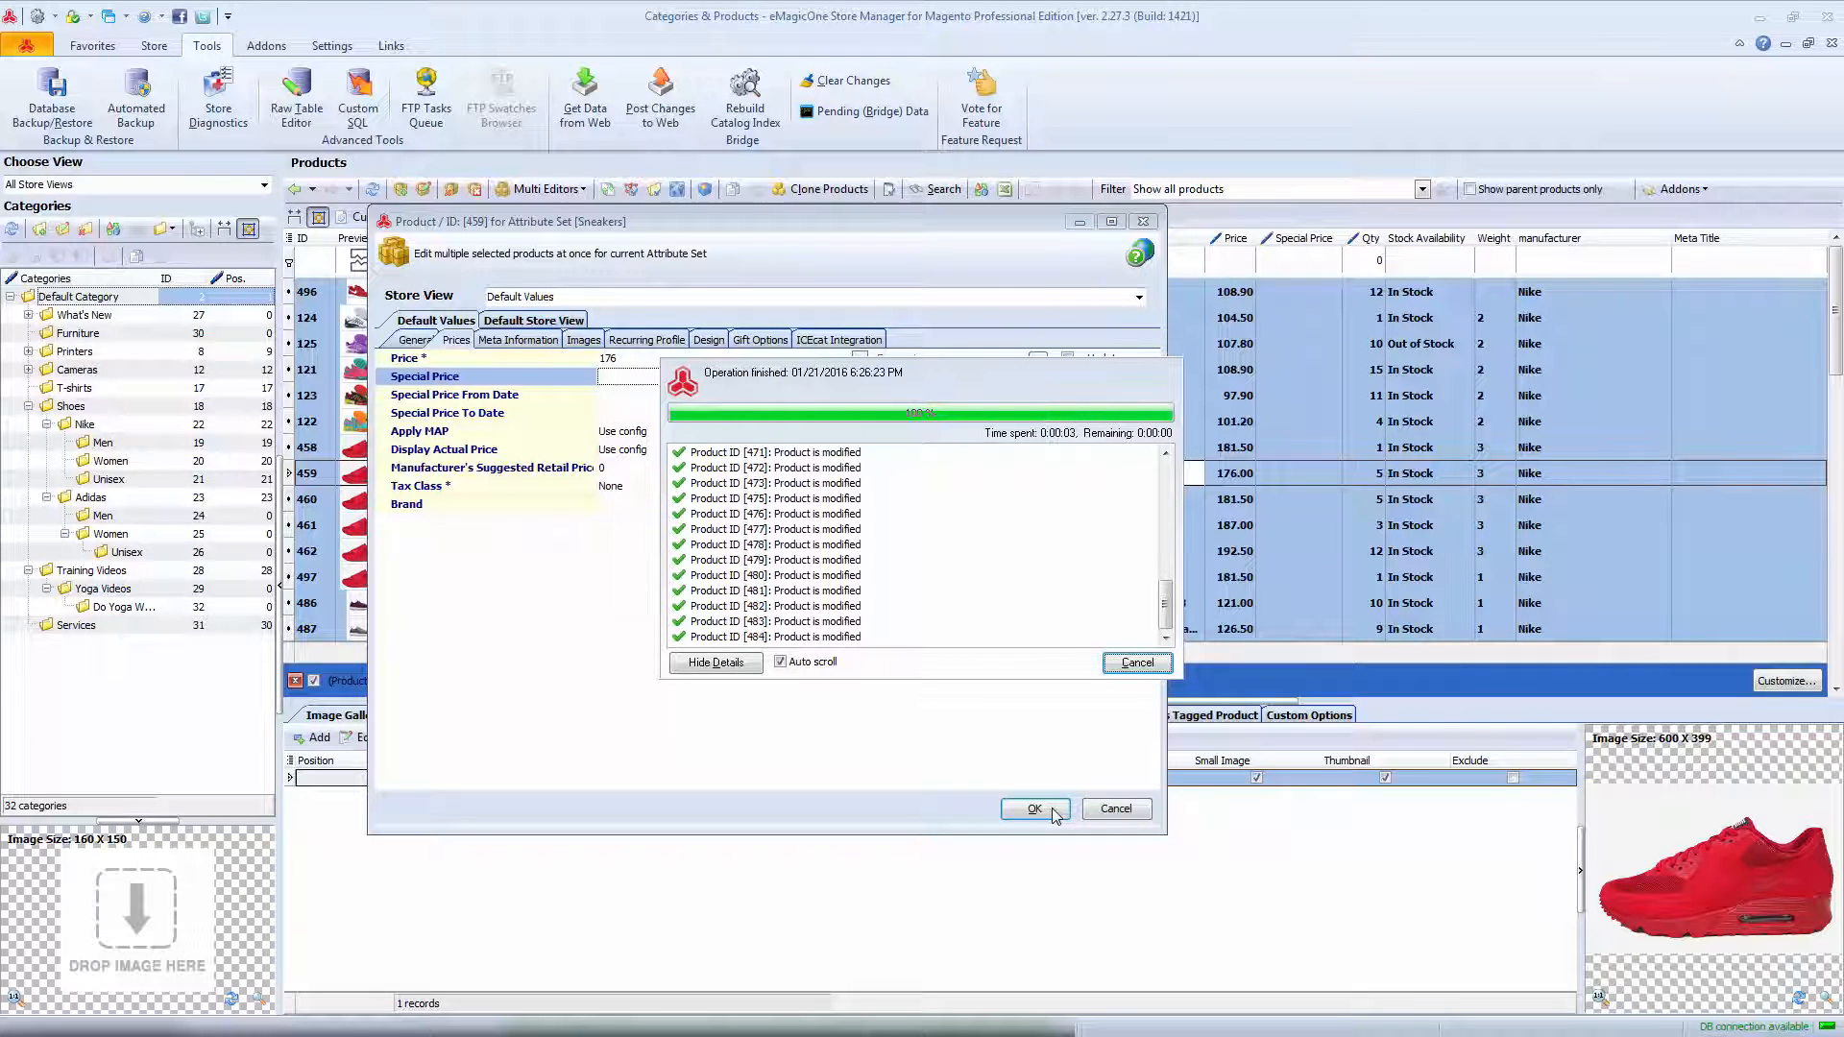
left_click(1139, 663)
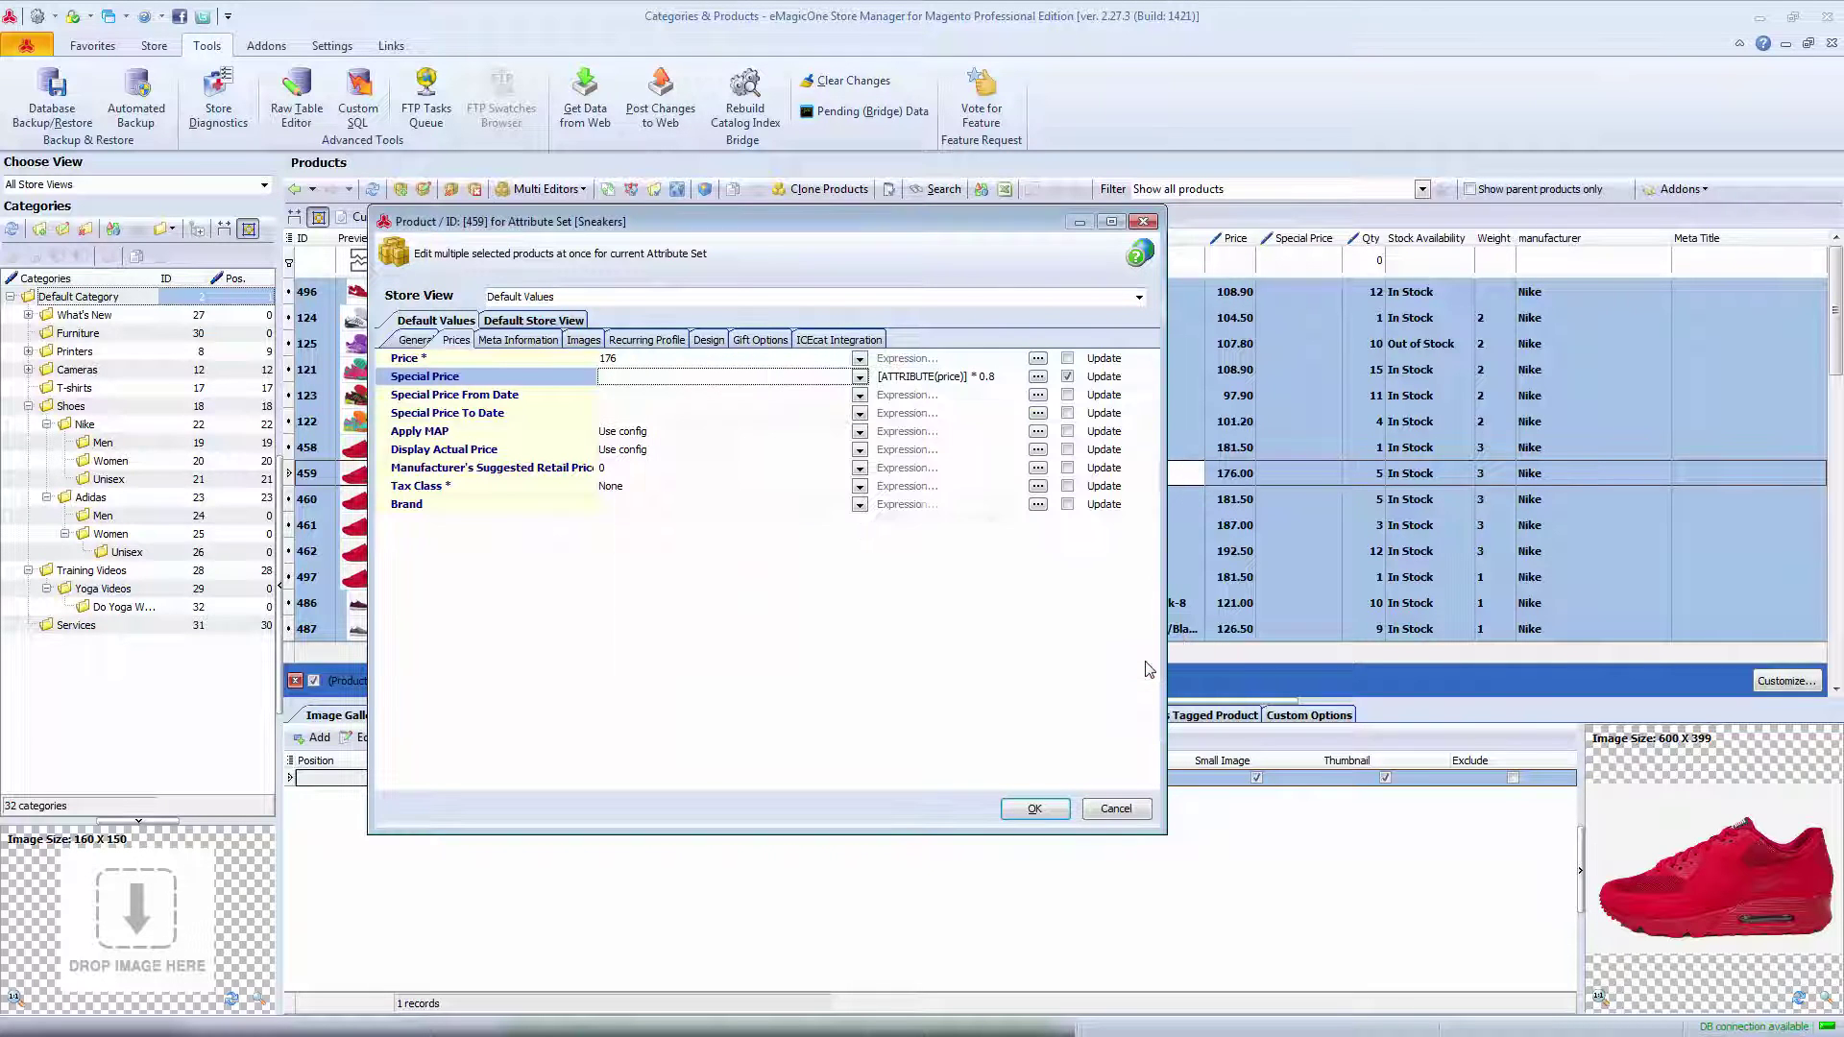
- Close the editor, reload the Air Max 2015 page in Chrome to see $83.60, and return to Store Manager
left_click(1117, 809)
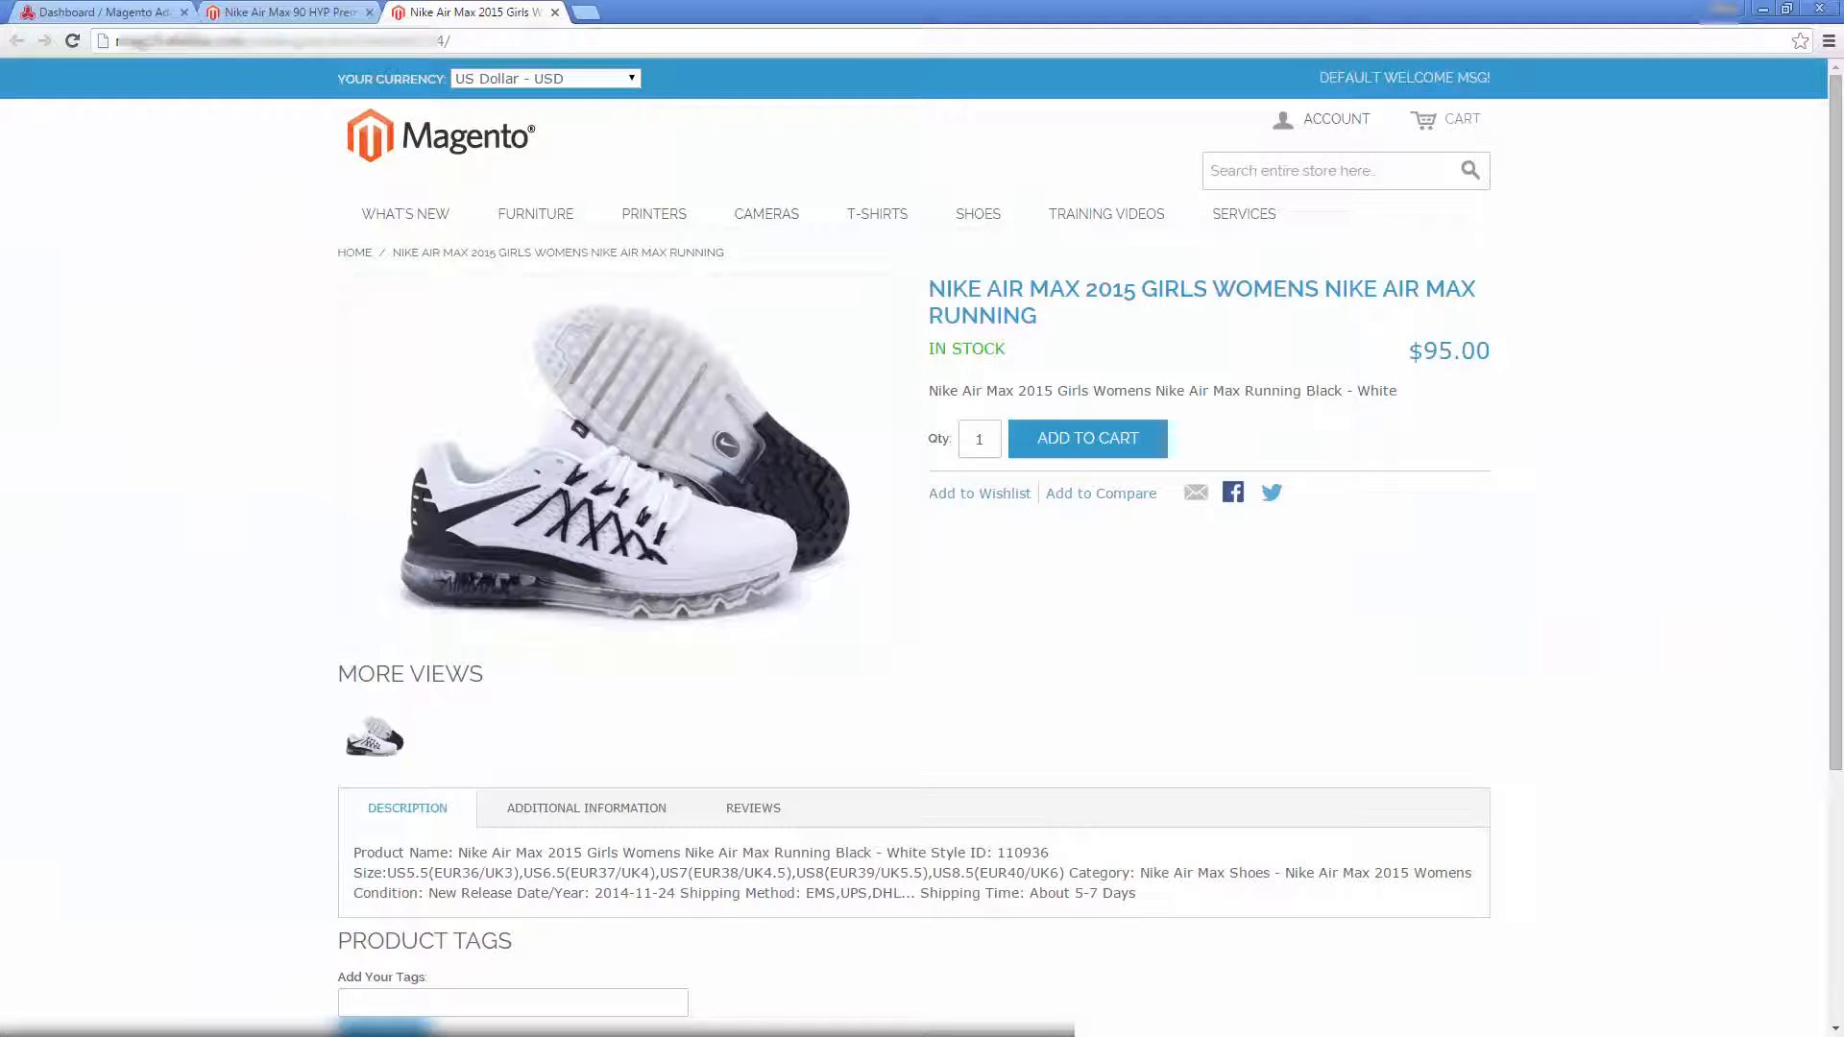
left_click(466, 39)
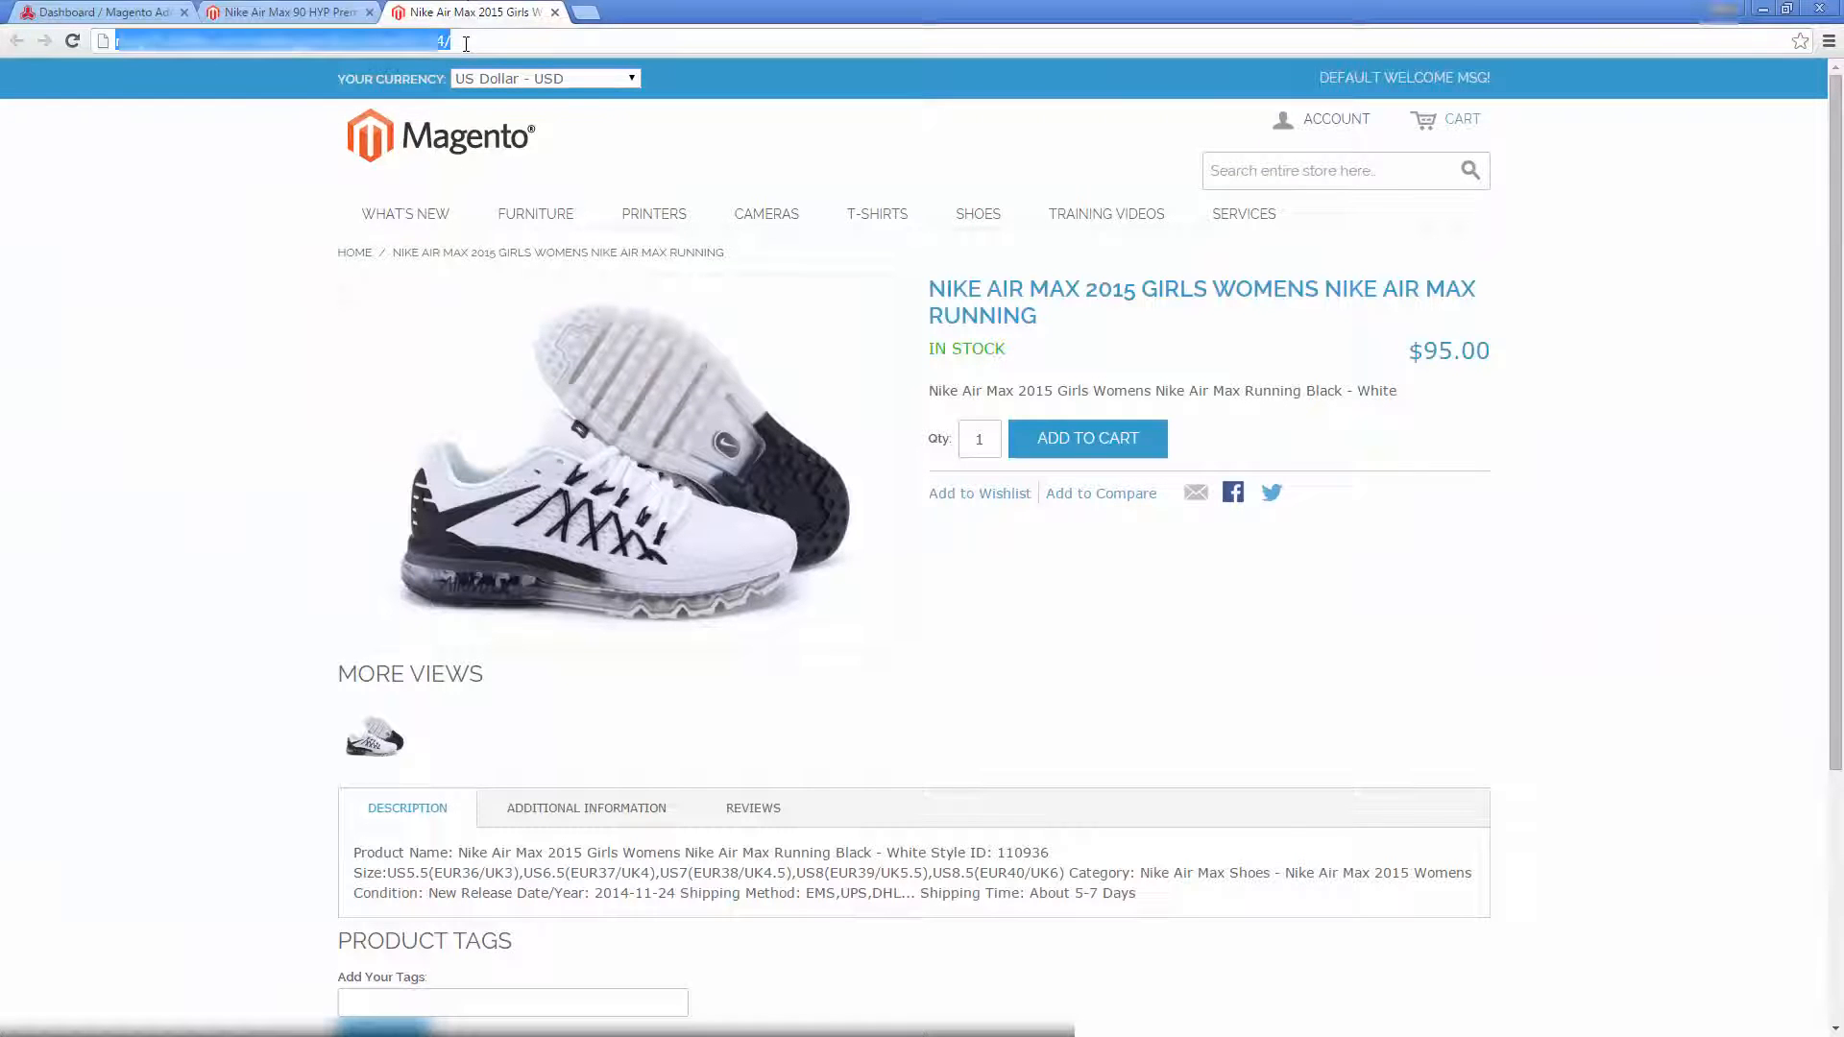
key("Return")
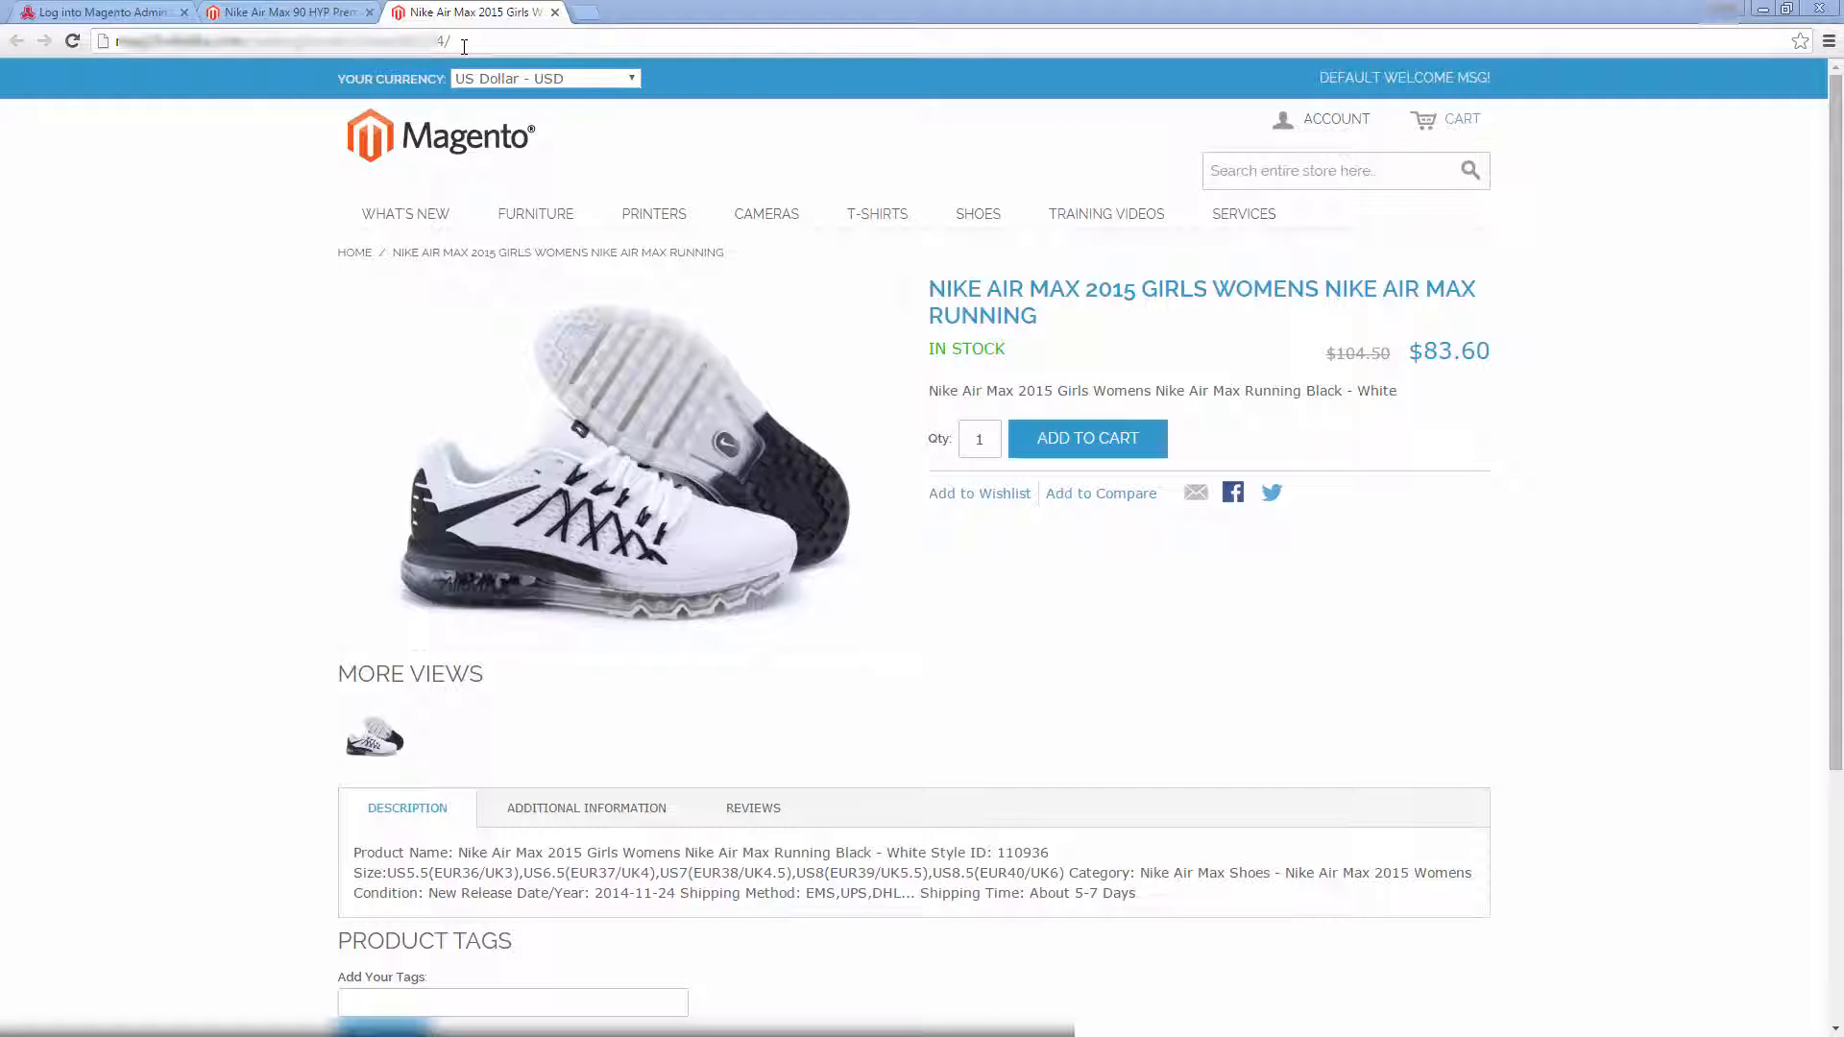
key("alt+Tab")
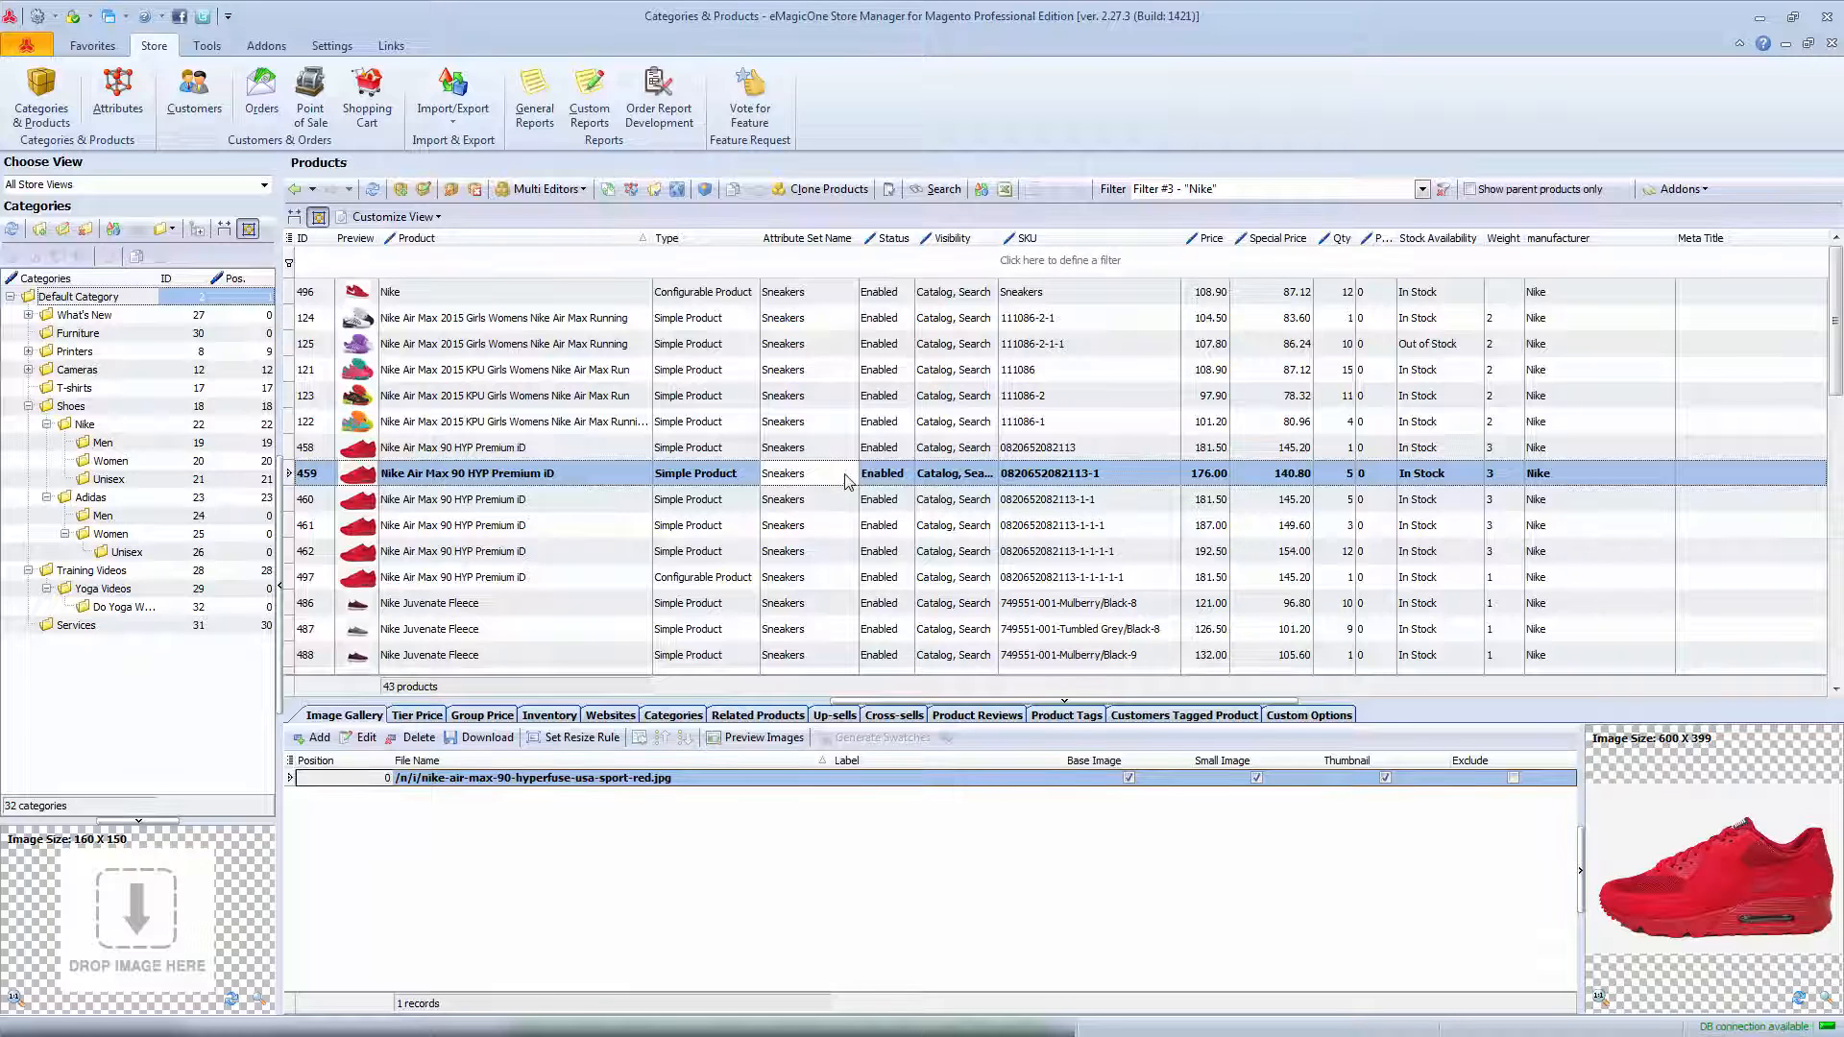
- Select all Nike products and reach the Meta Title expression editor in the Multi Editor's Meta Information tab
key("ctrl+a")
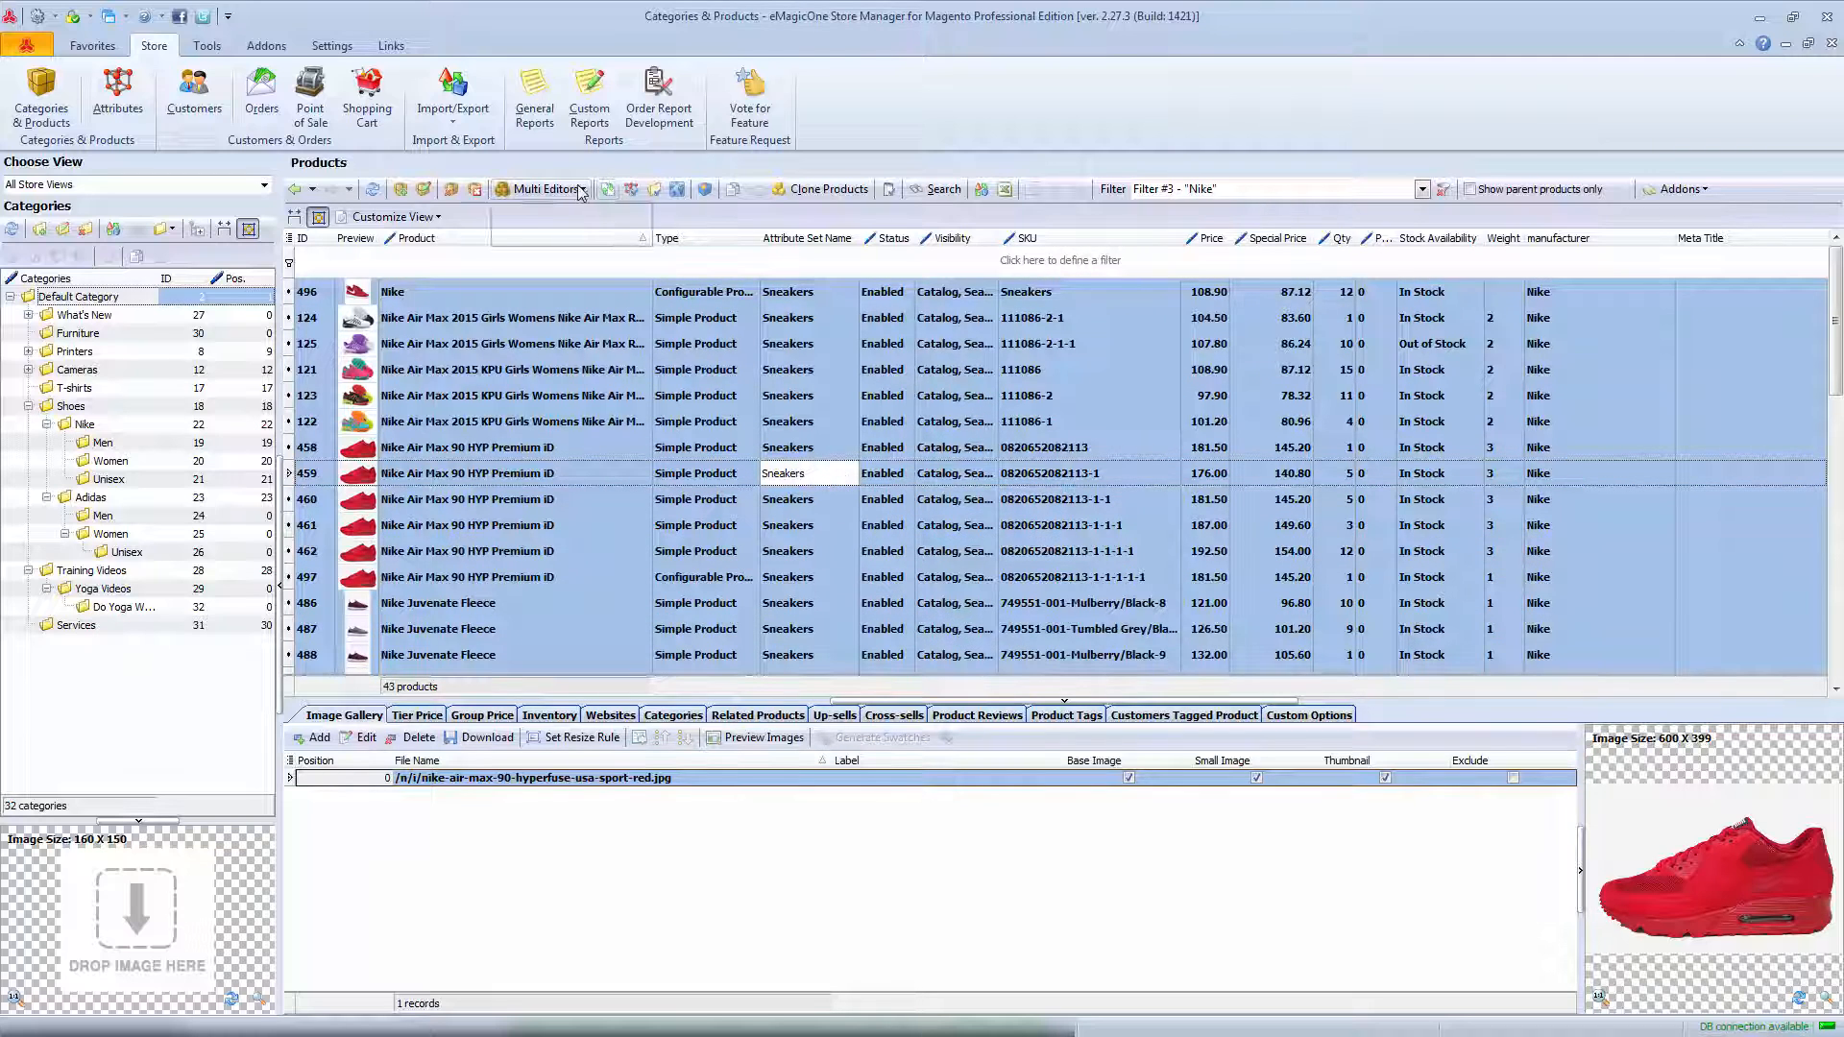
left_click(580, 192)
left_click(576, 219)
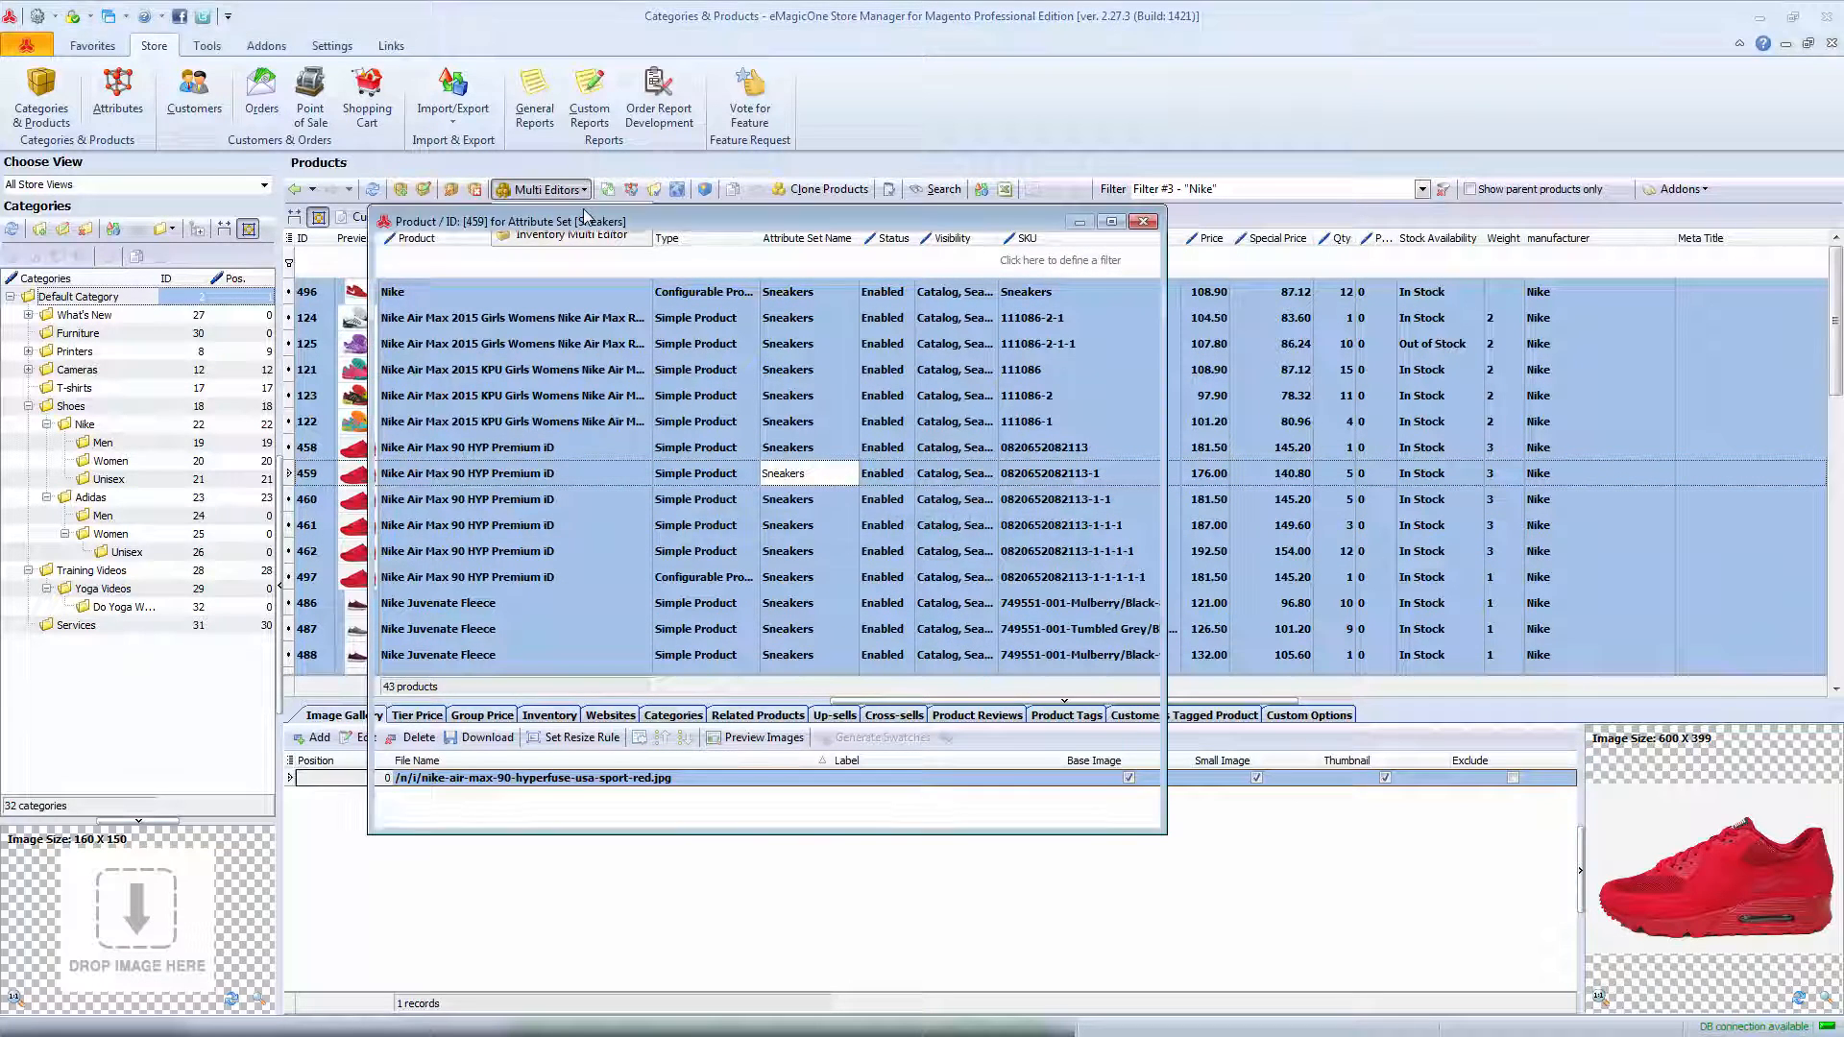
left_click(516, 341)
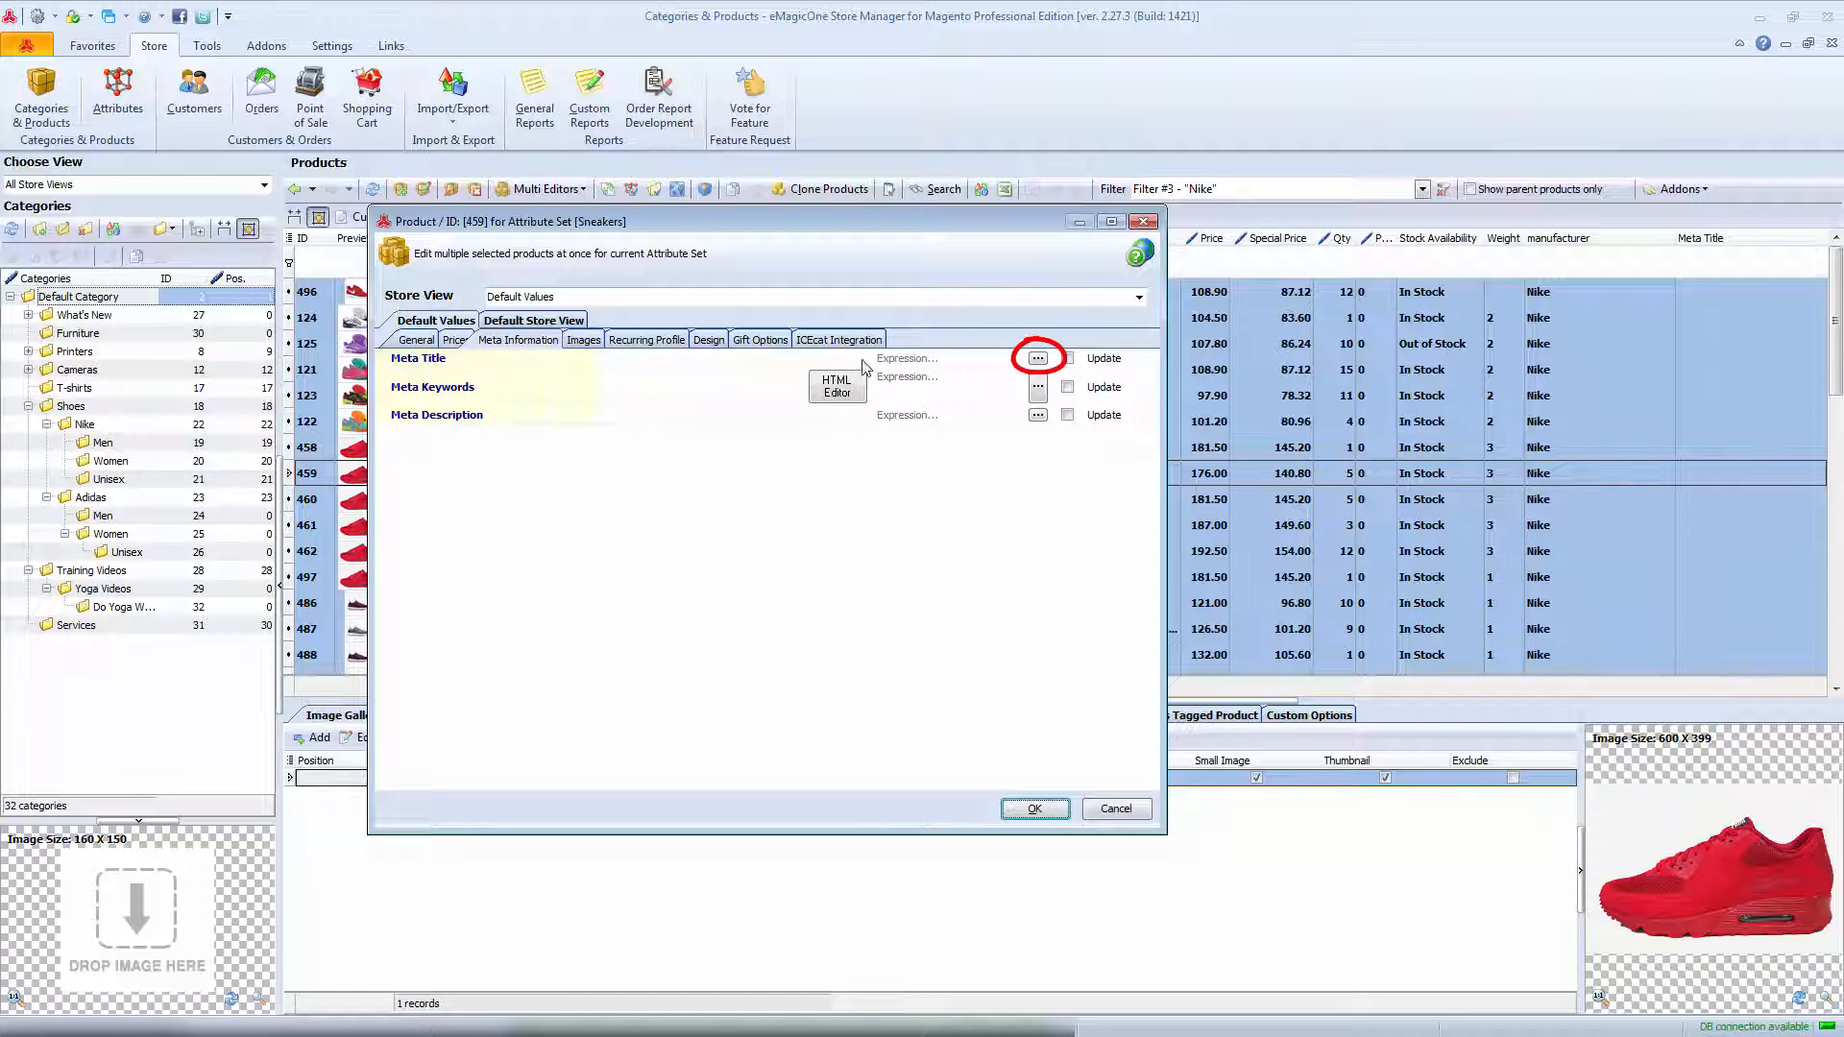
left_click(1038, 358)
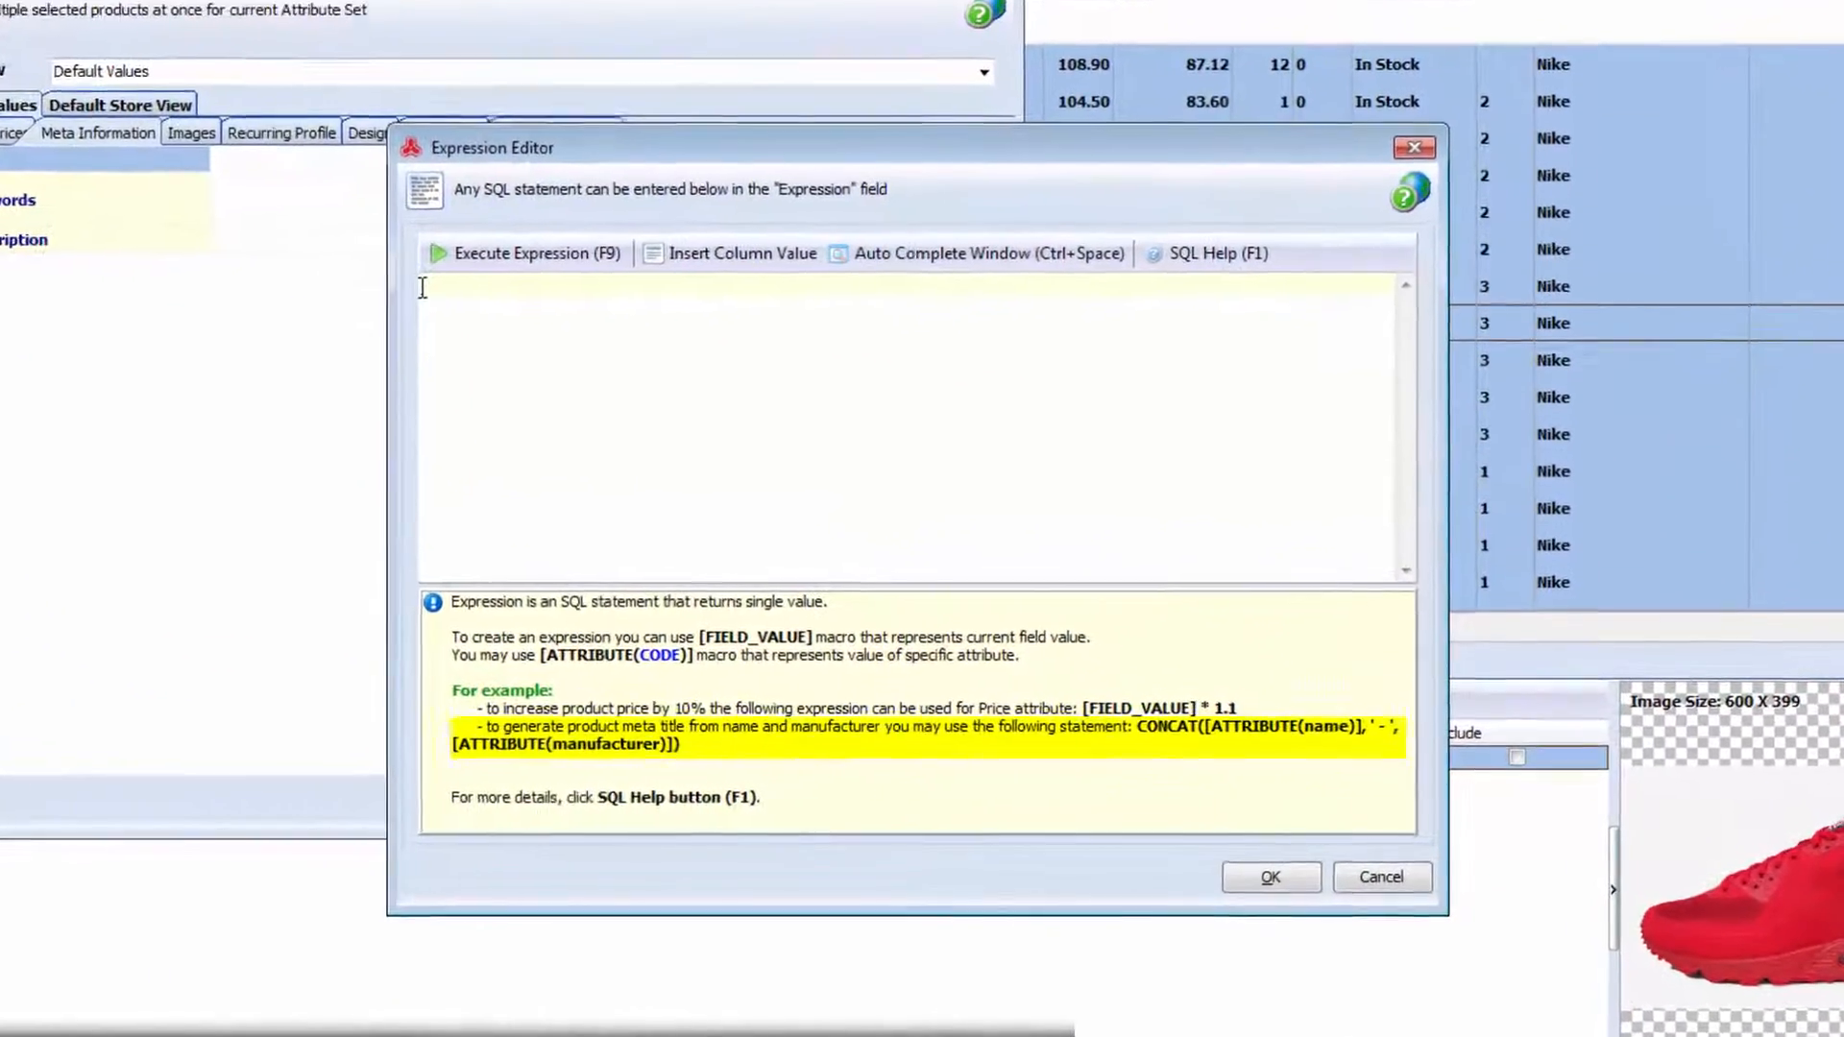
type("CON")
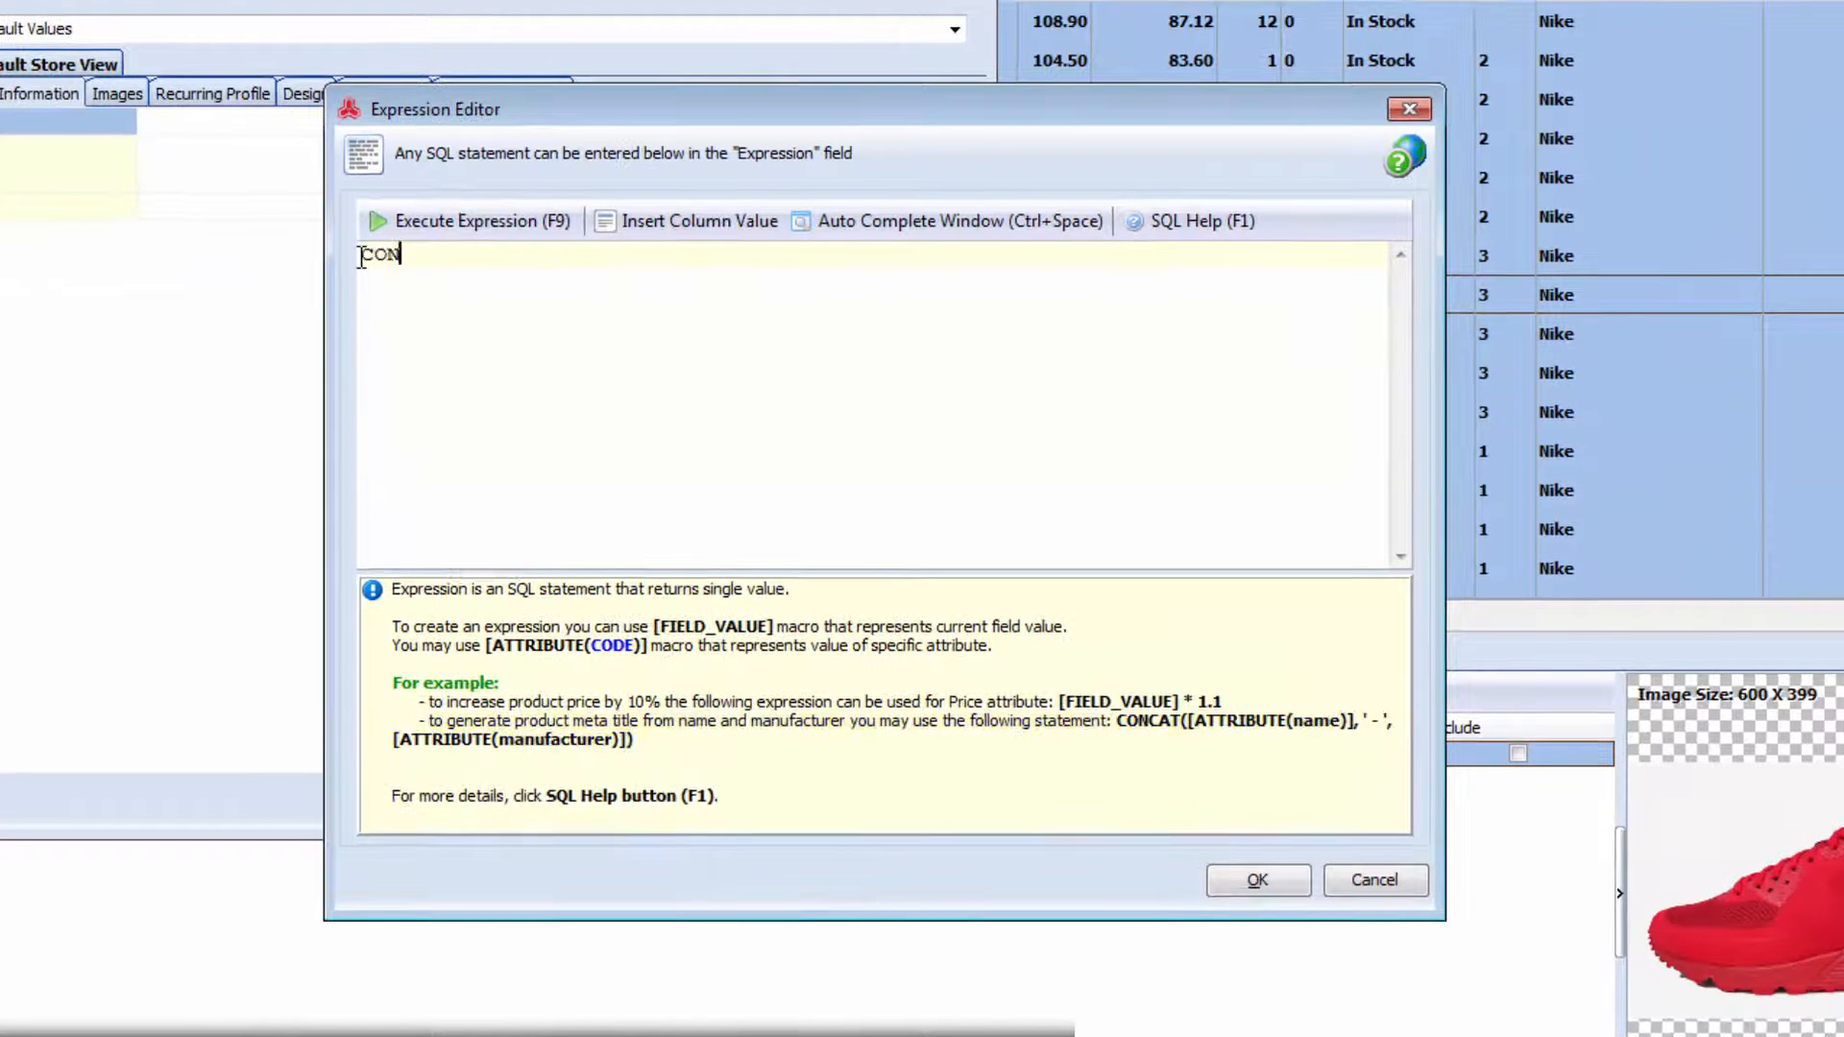
type("CAT ")
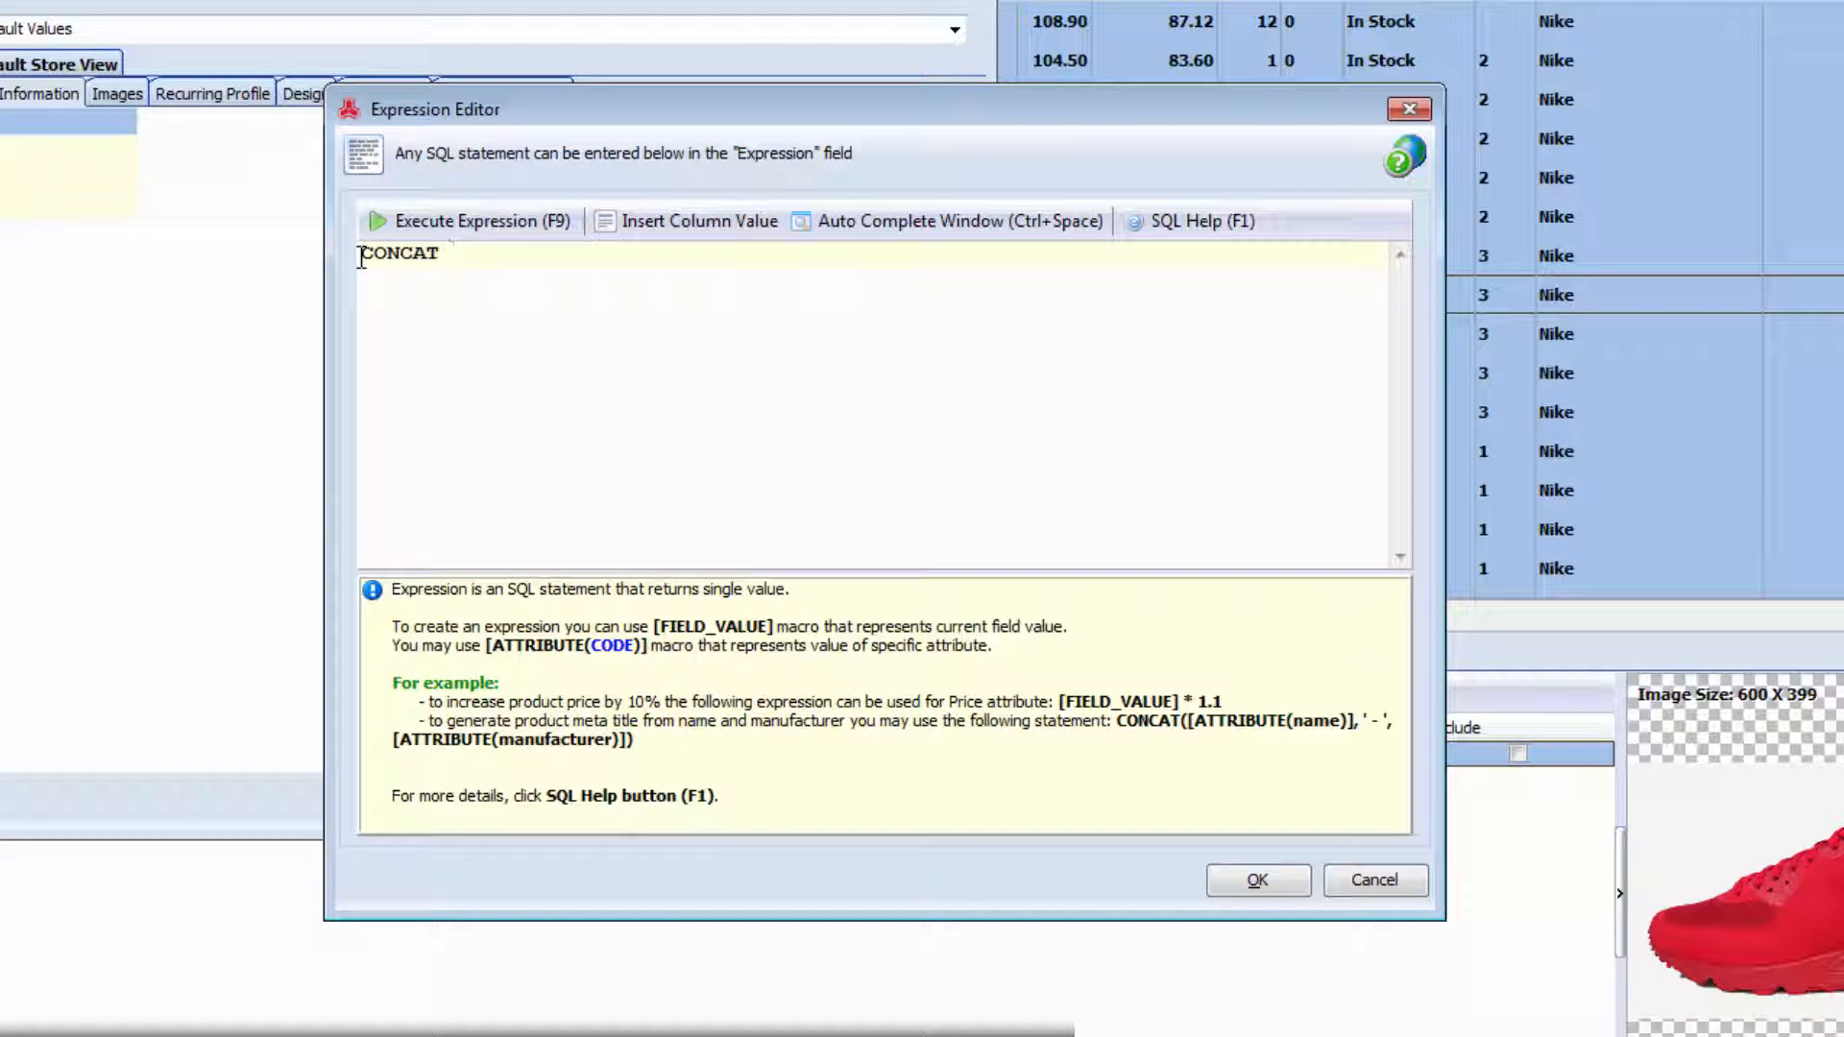
type("(")
- Begin the CONCAT expression with [ATTRIBUTE(name)] followed by the ' - ' separator
key("ctrl+space")
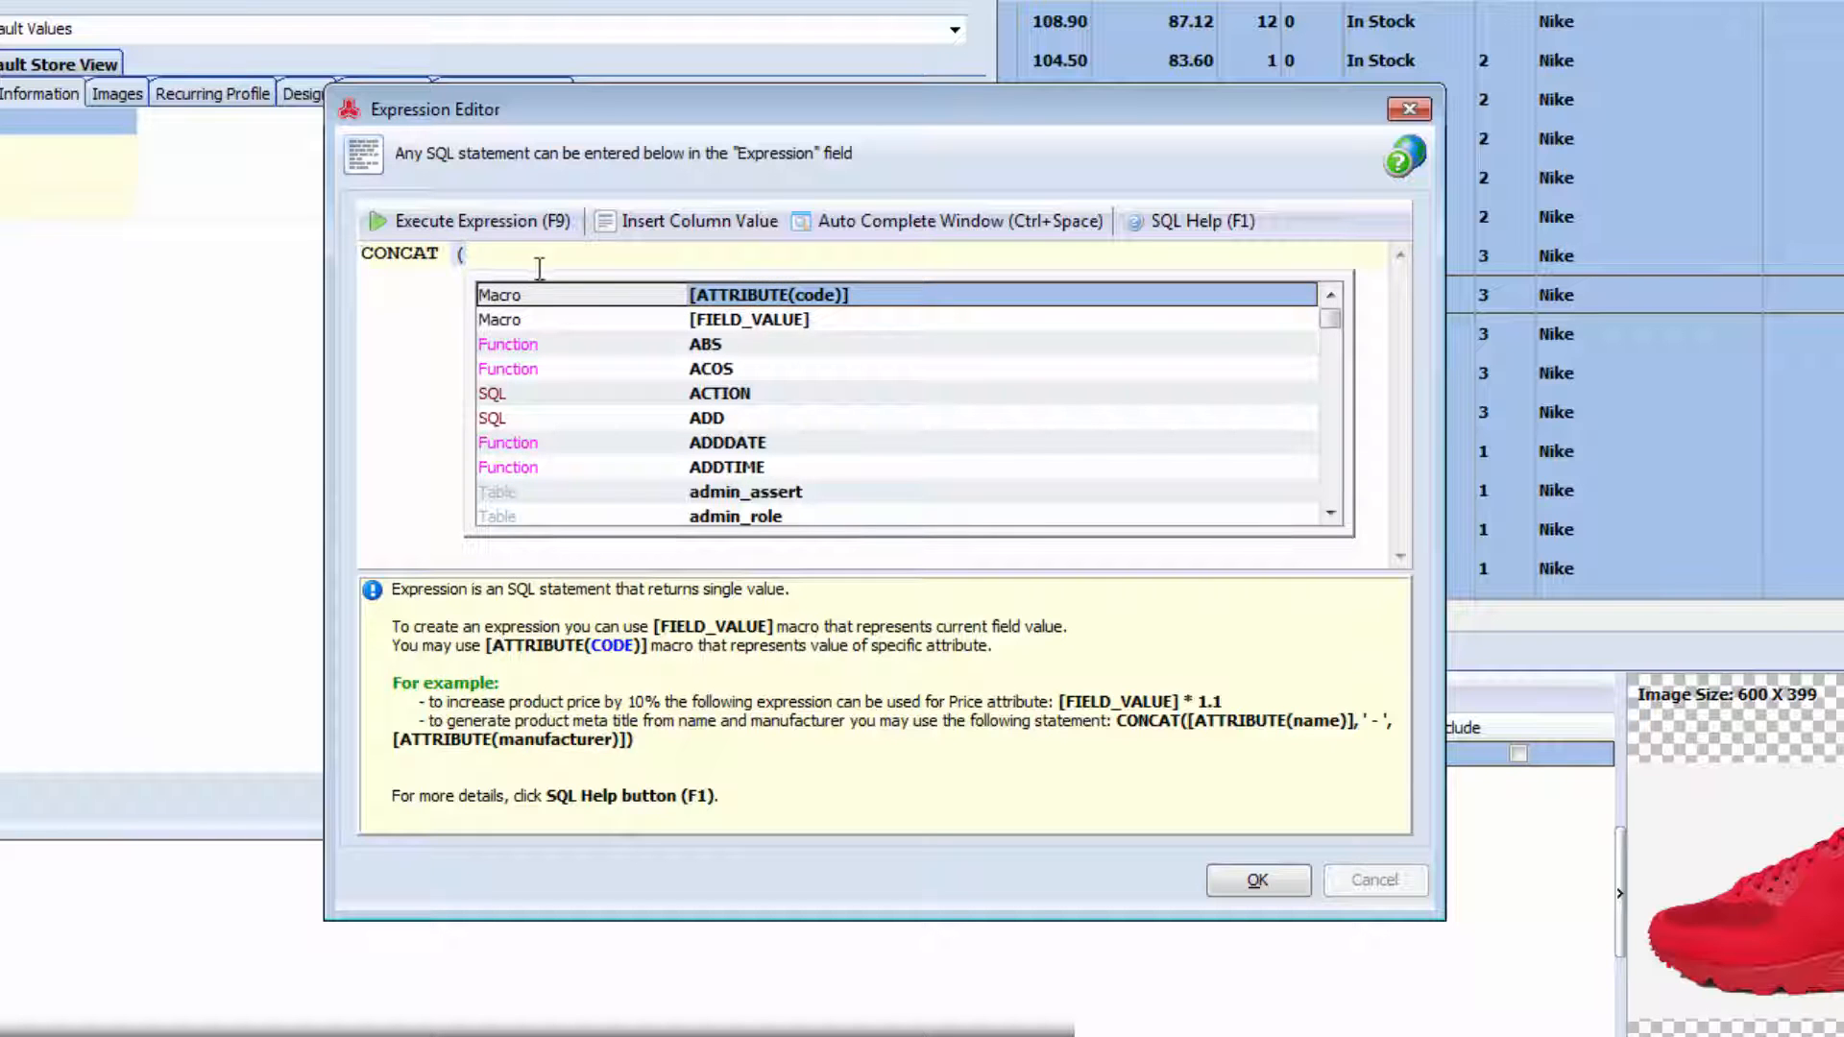
double_click(656, 298)
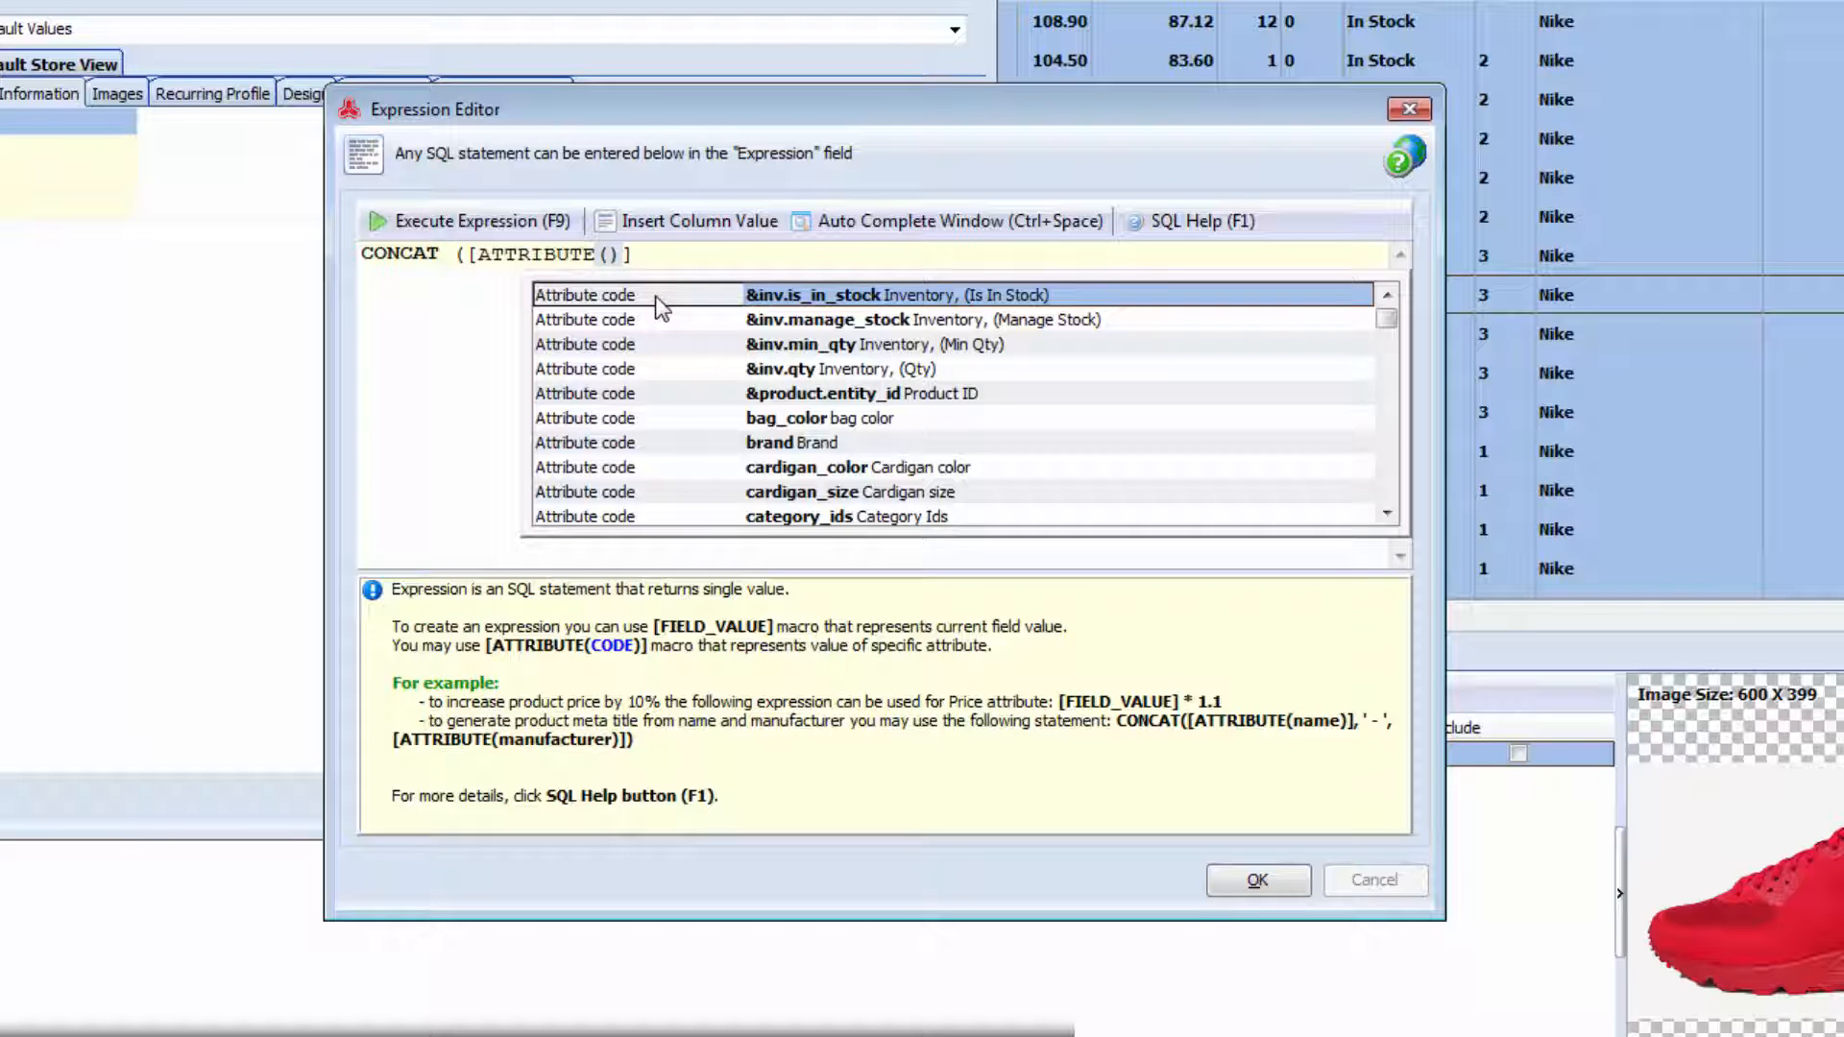
type("nam")
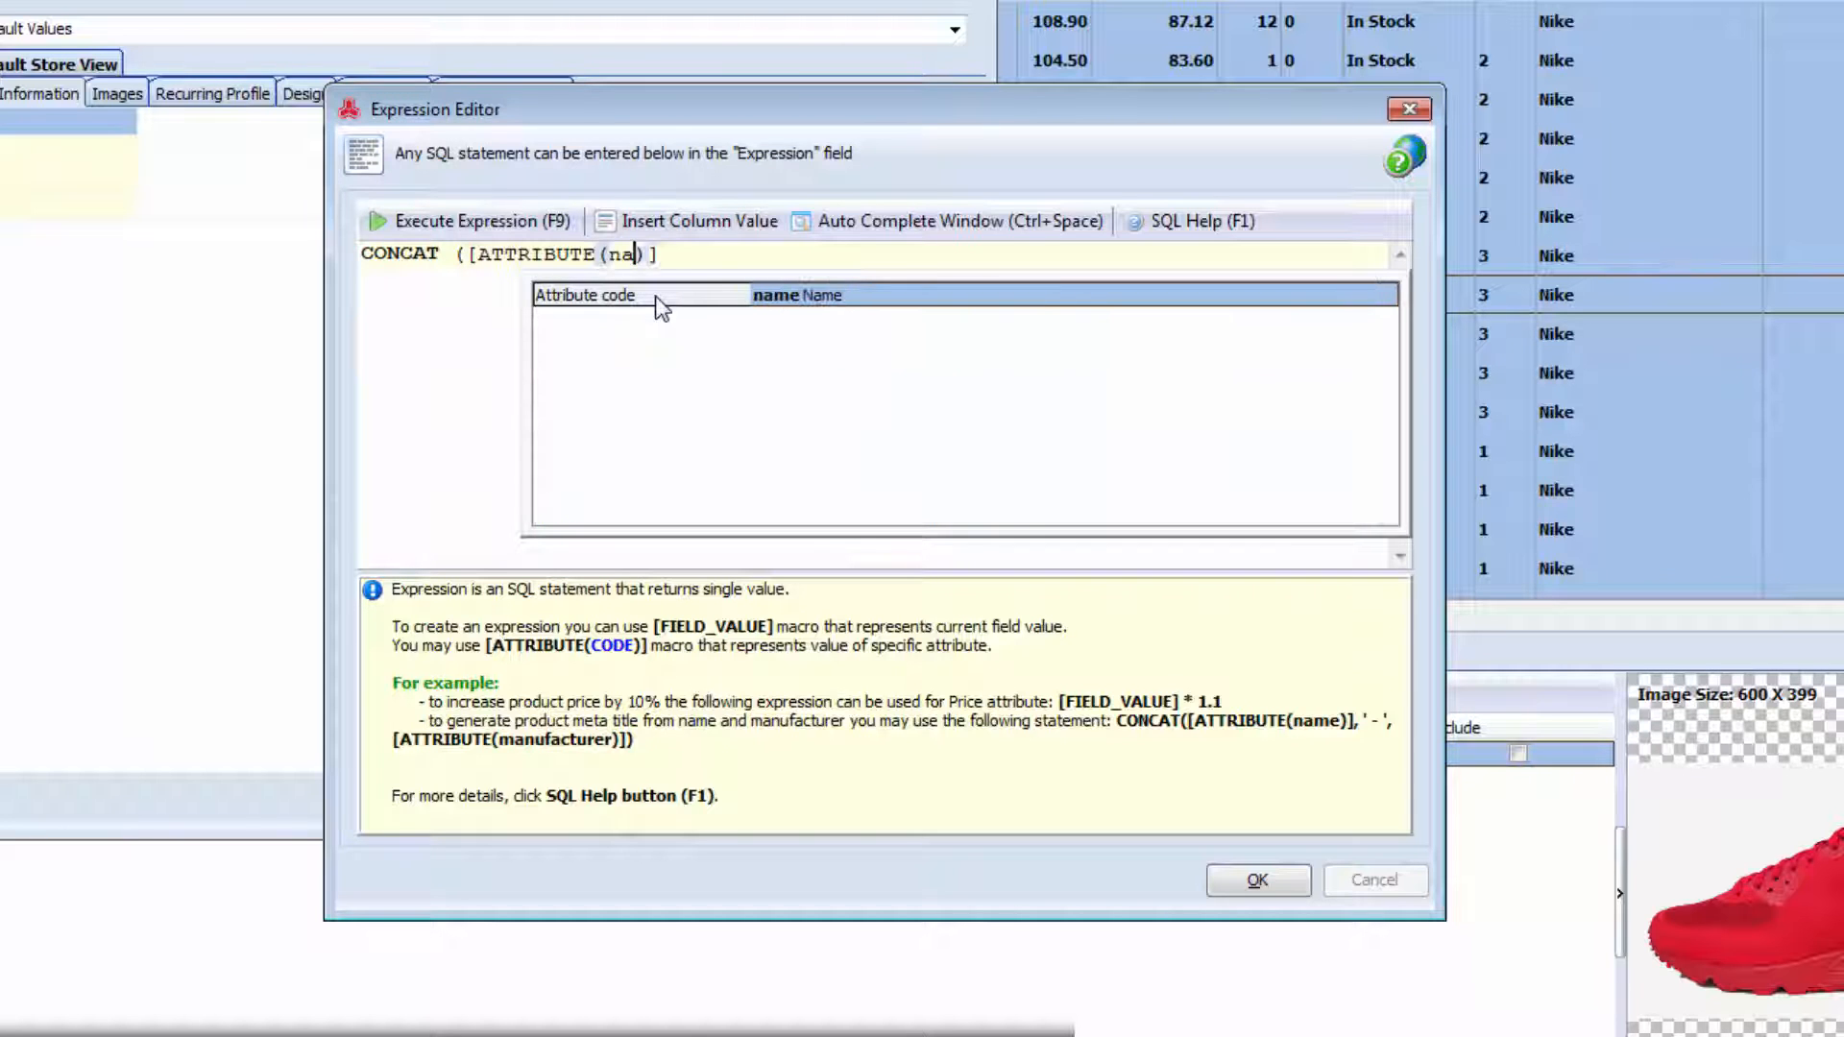
type("e")
key("Escape")
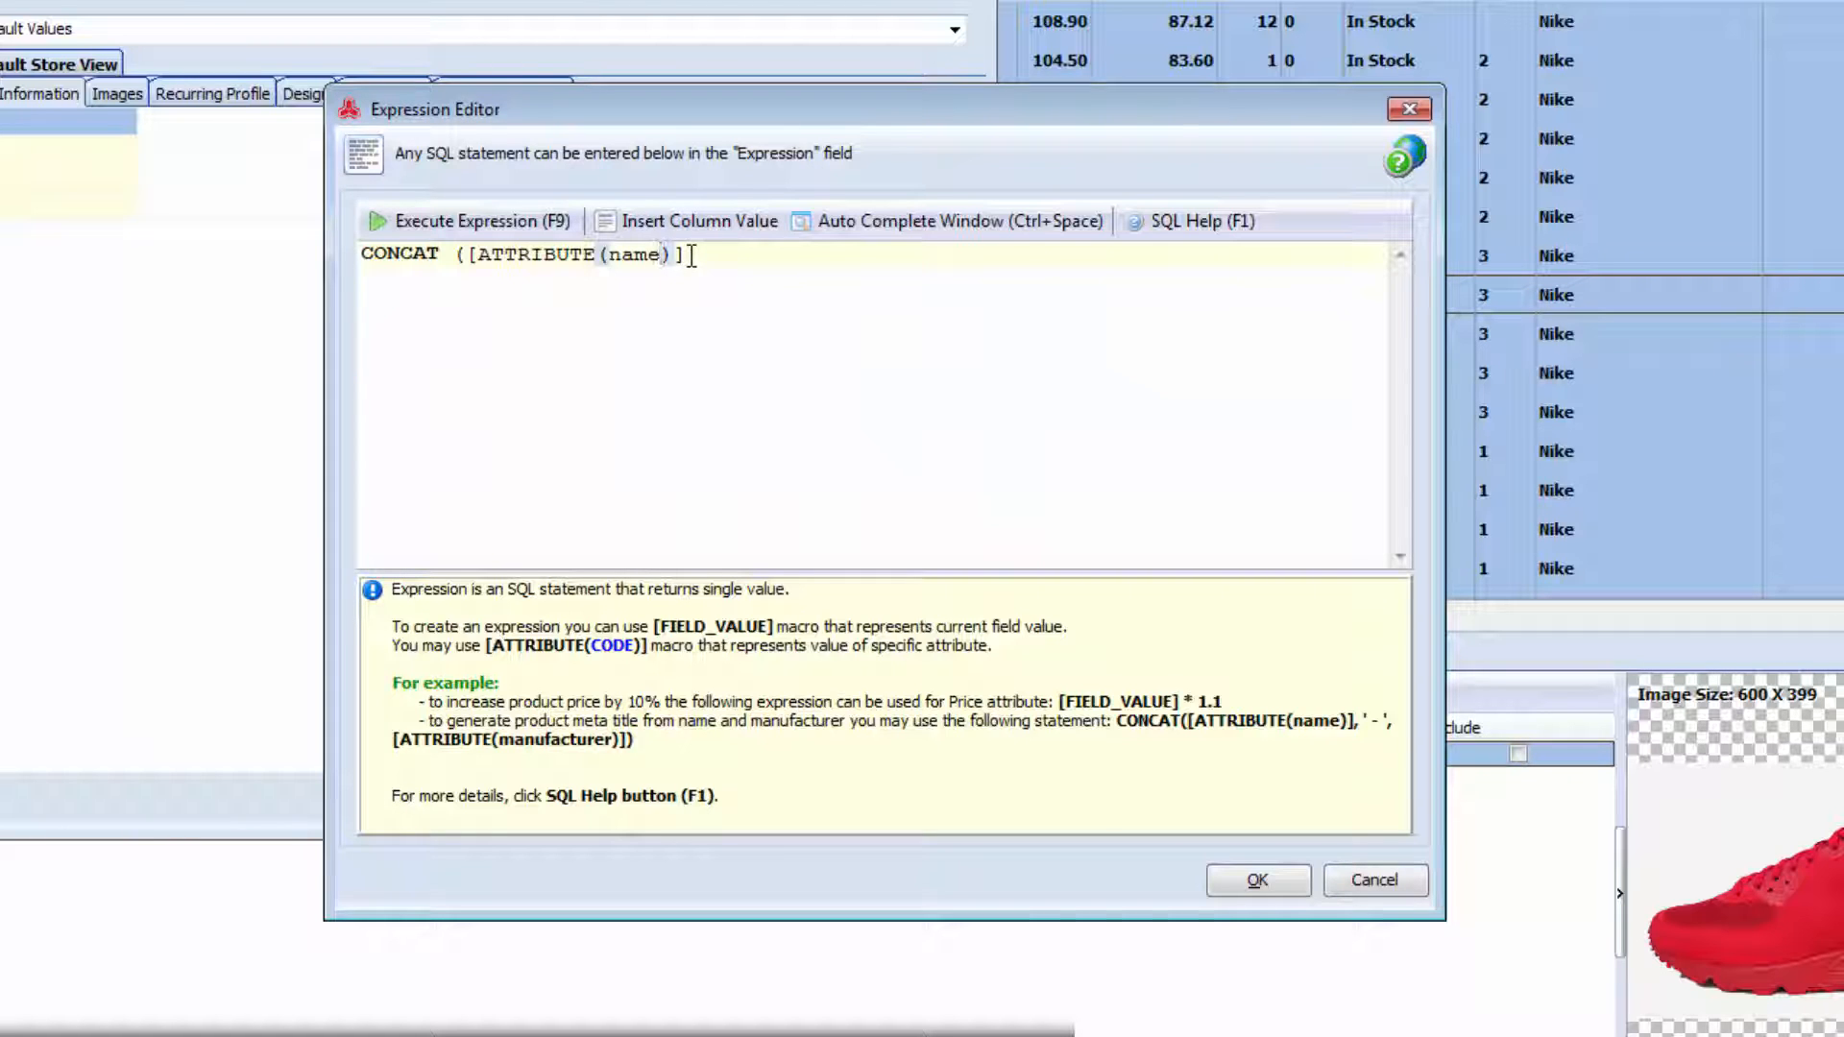
left_click(692, 255)
type("''")
type(" -")
left_click(693, 254)
type(",")
type(",")
- Append the sneakers_color and sneakers_size attribute macros separated by ','
key("ctrl+space")
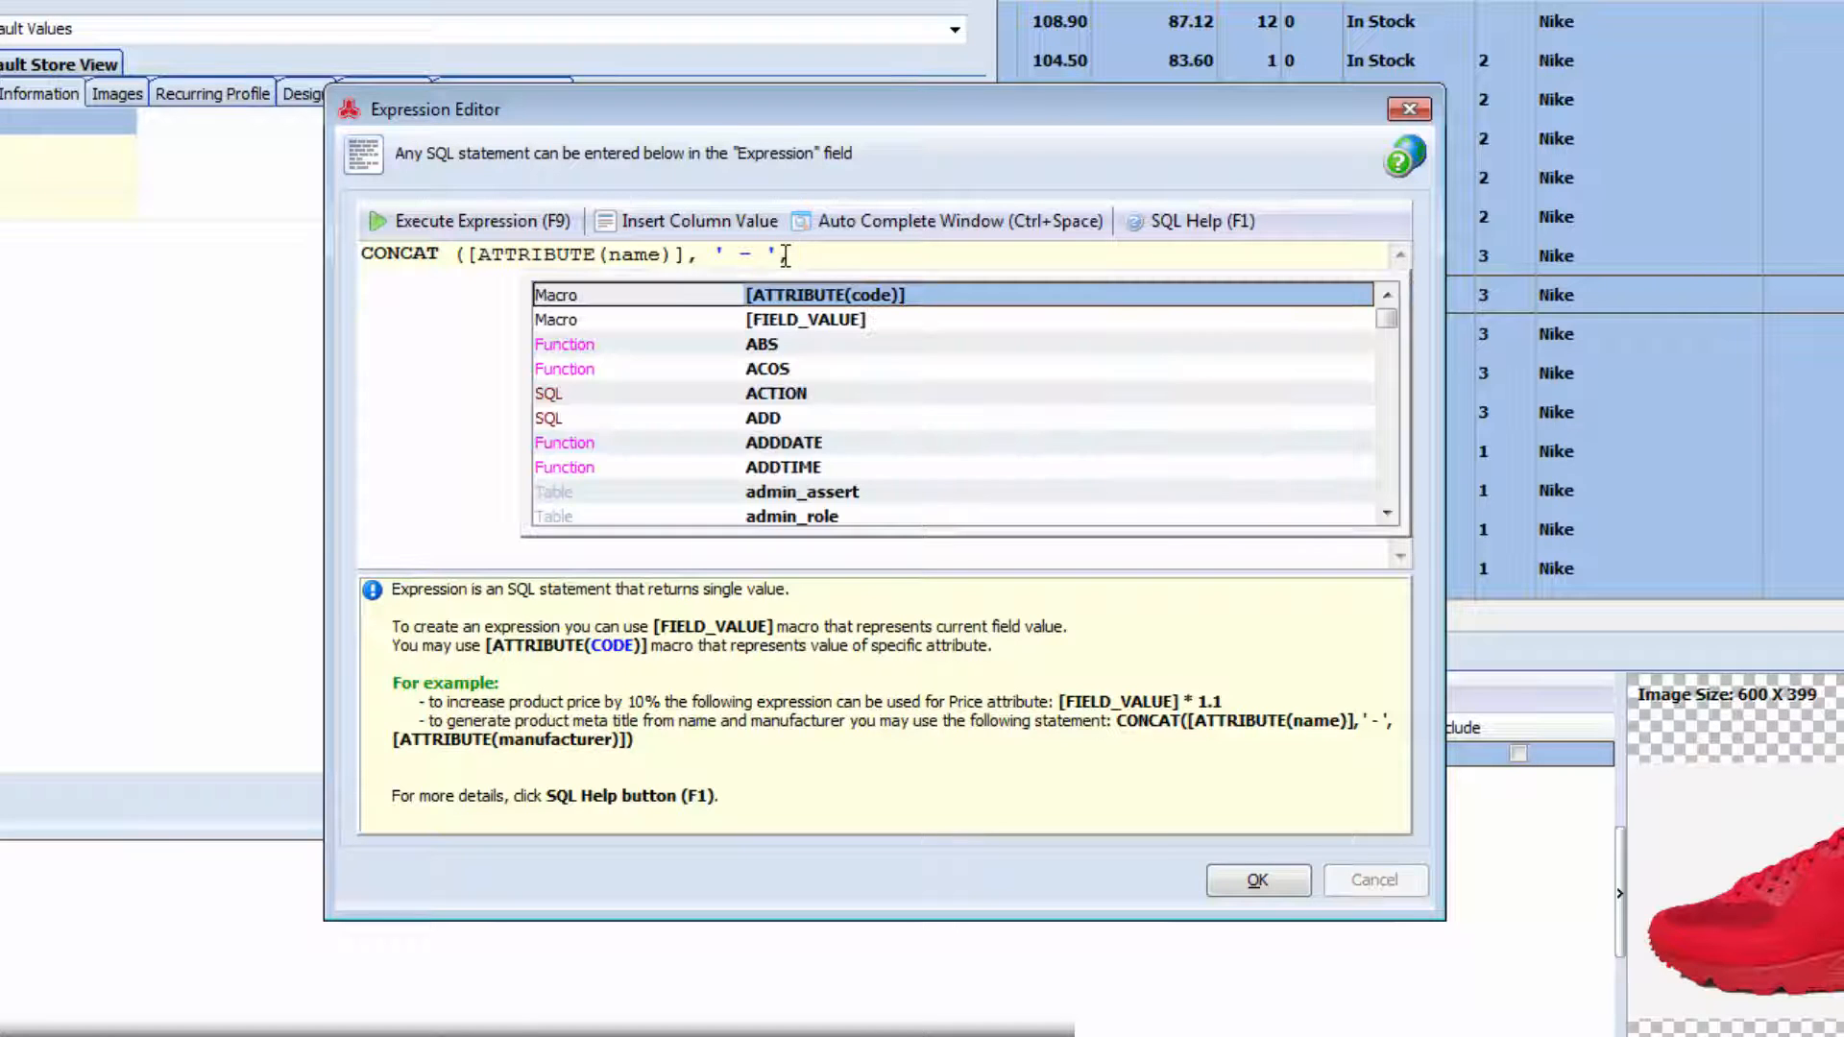
double_click(811, 296)
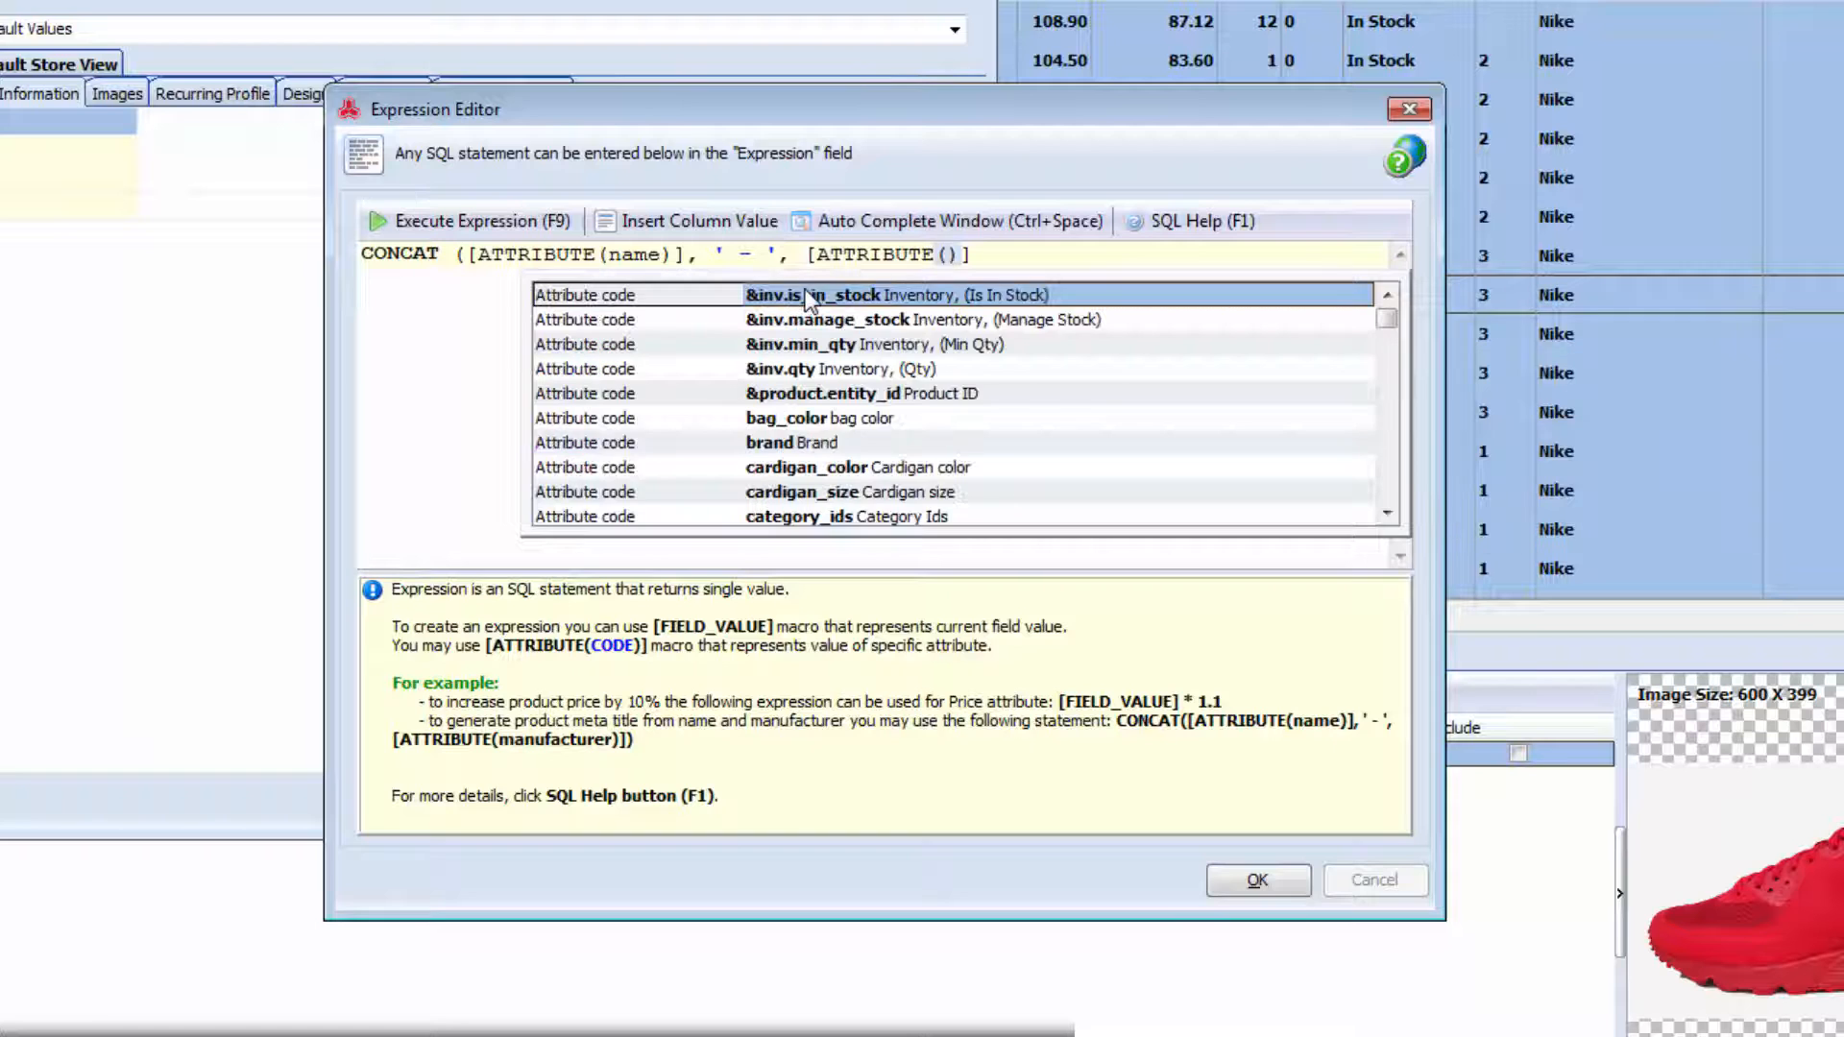
type("snea")
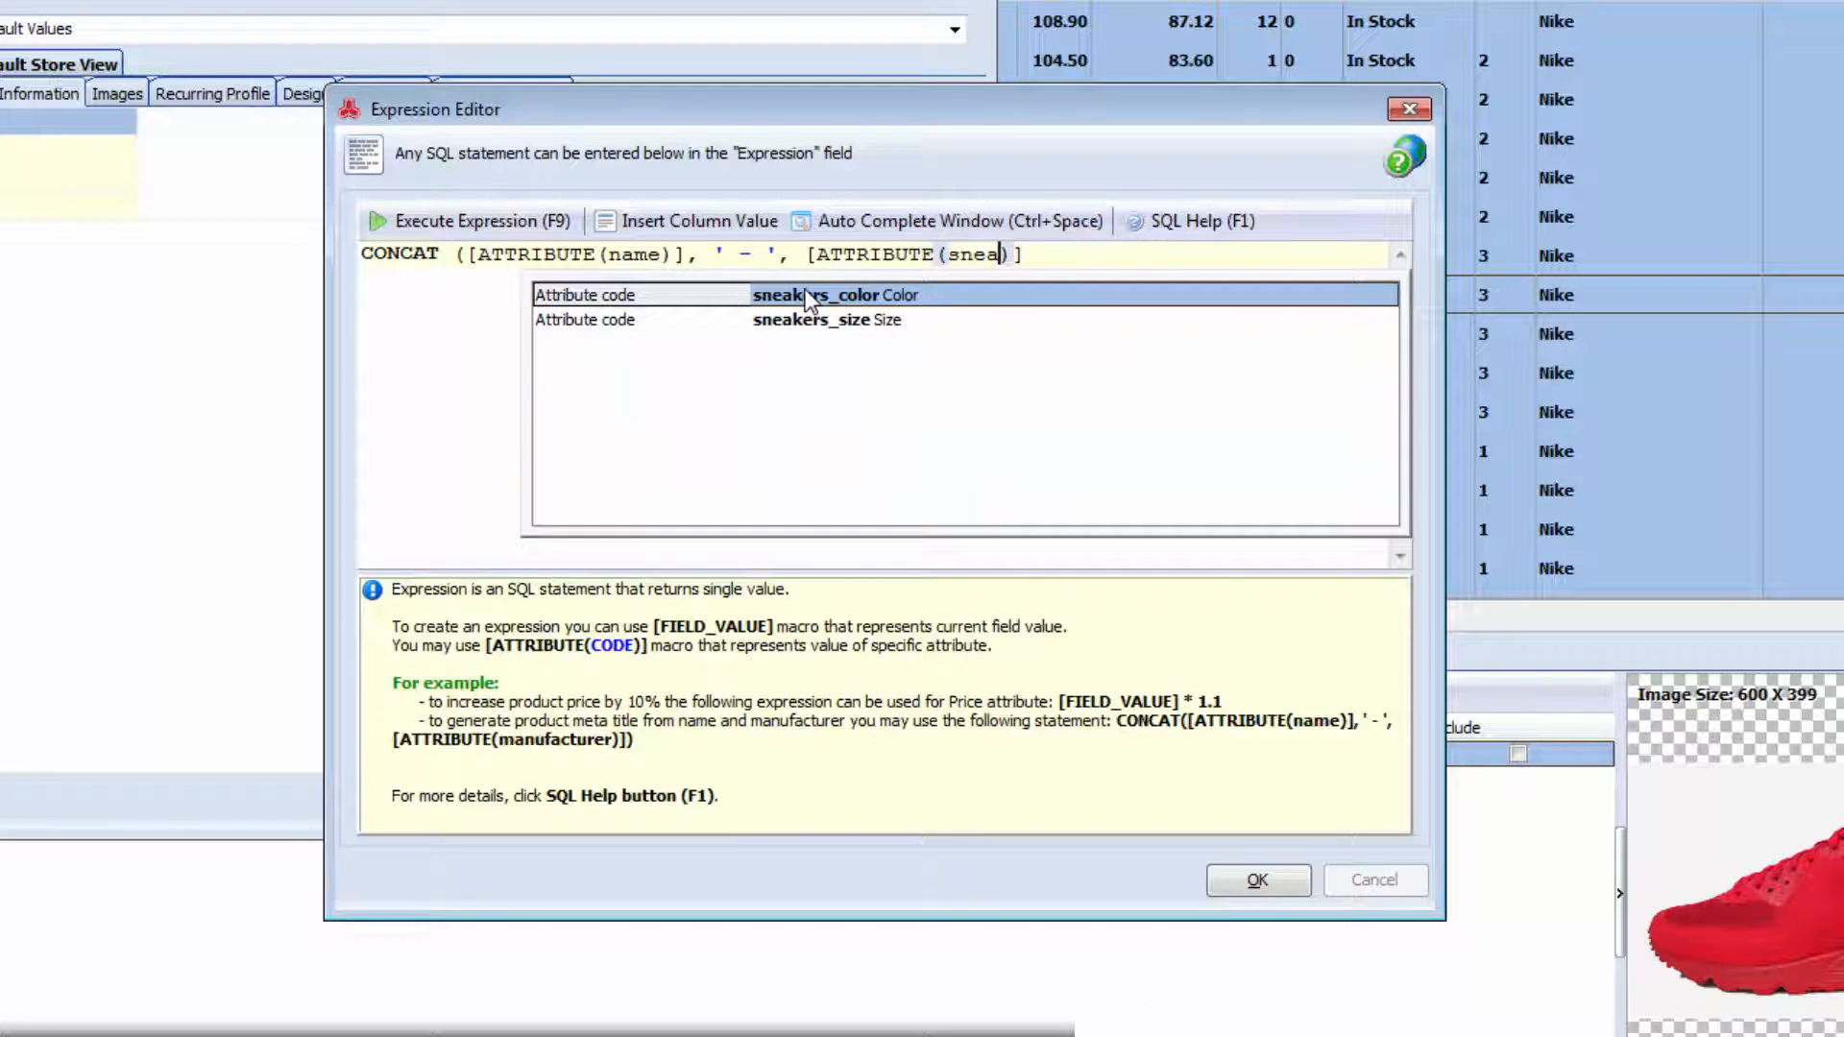
double_click(807, 301)
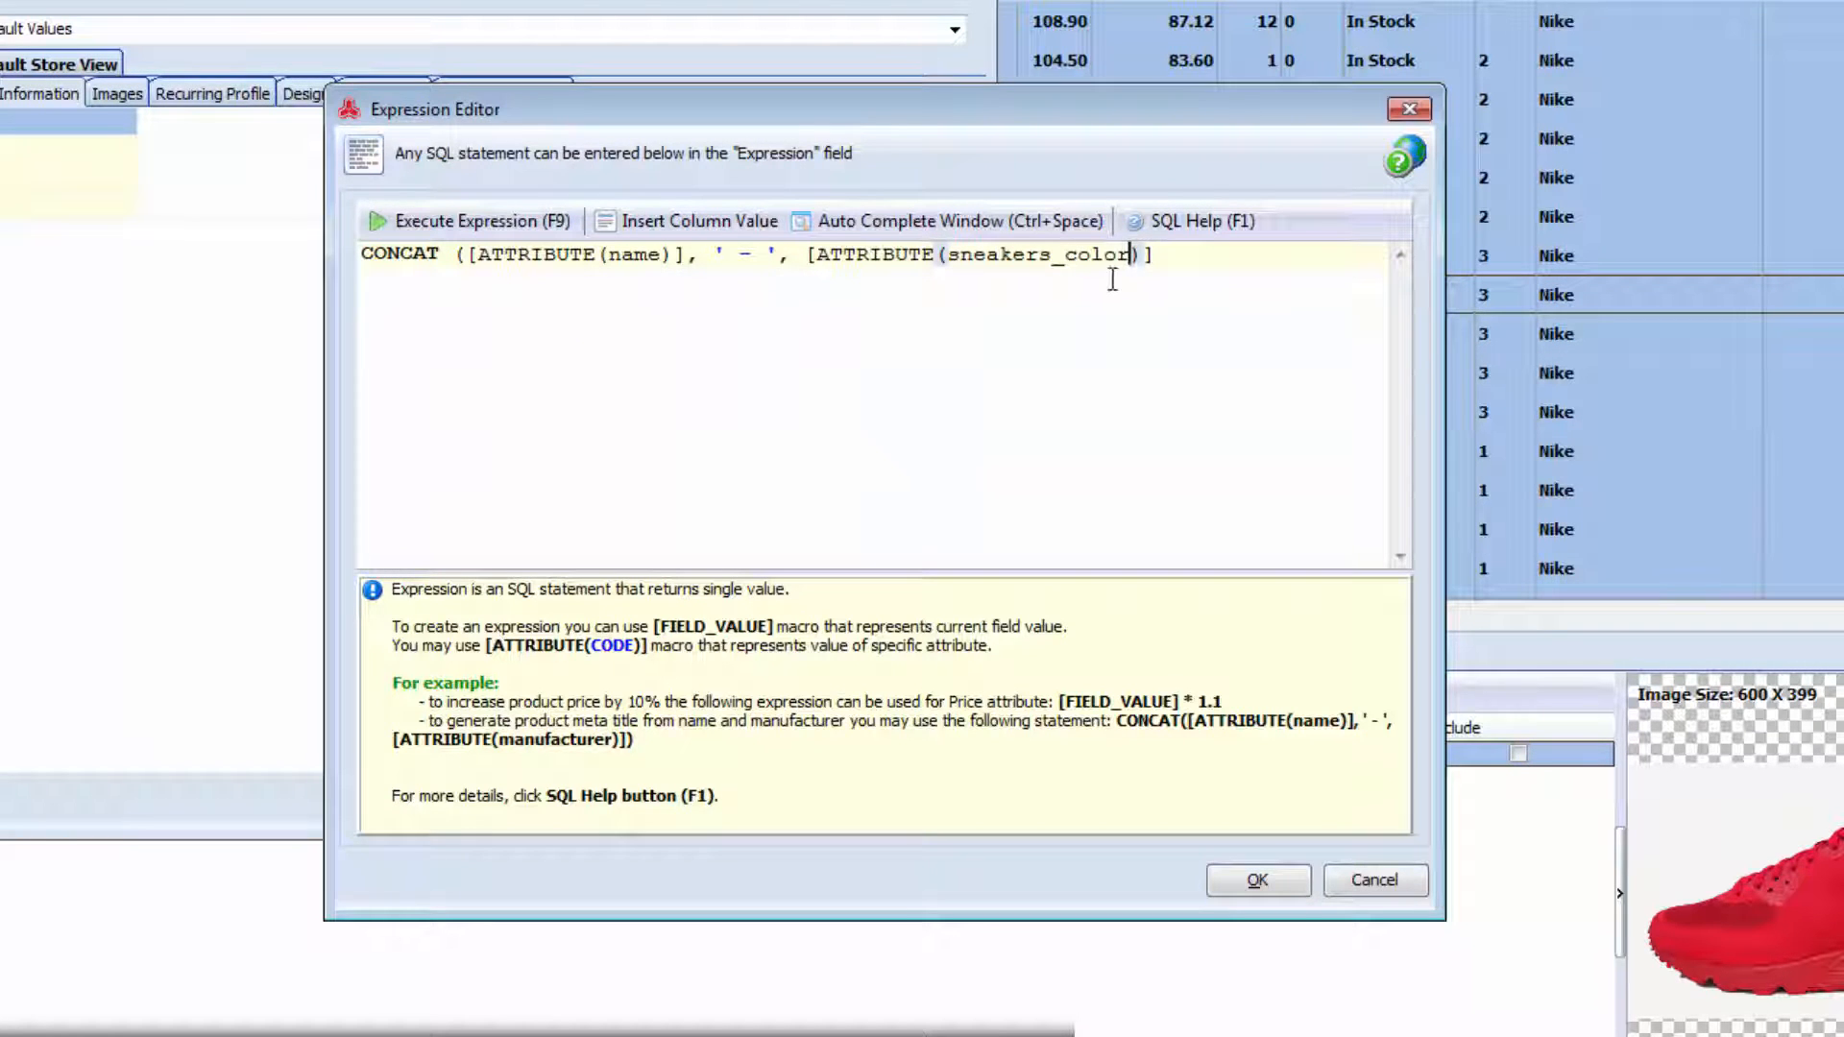
left_click(1159, 256)
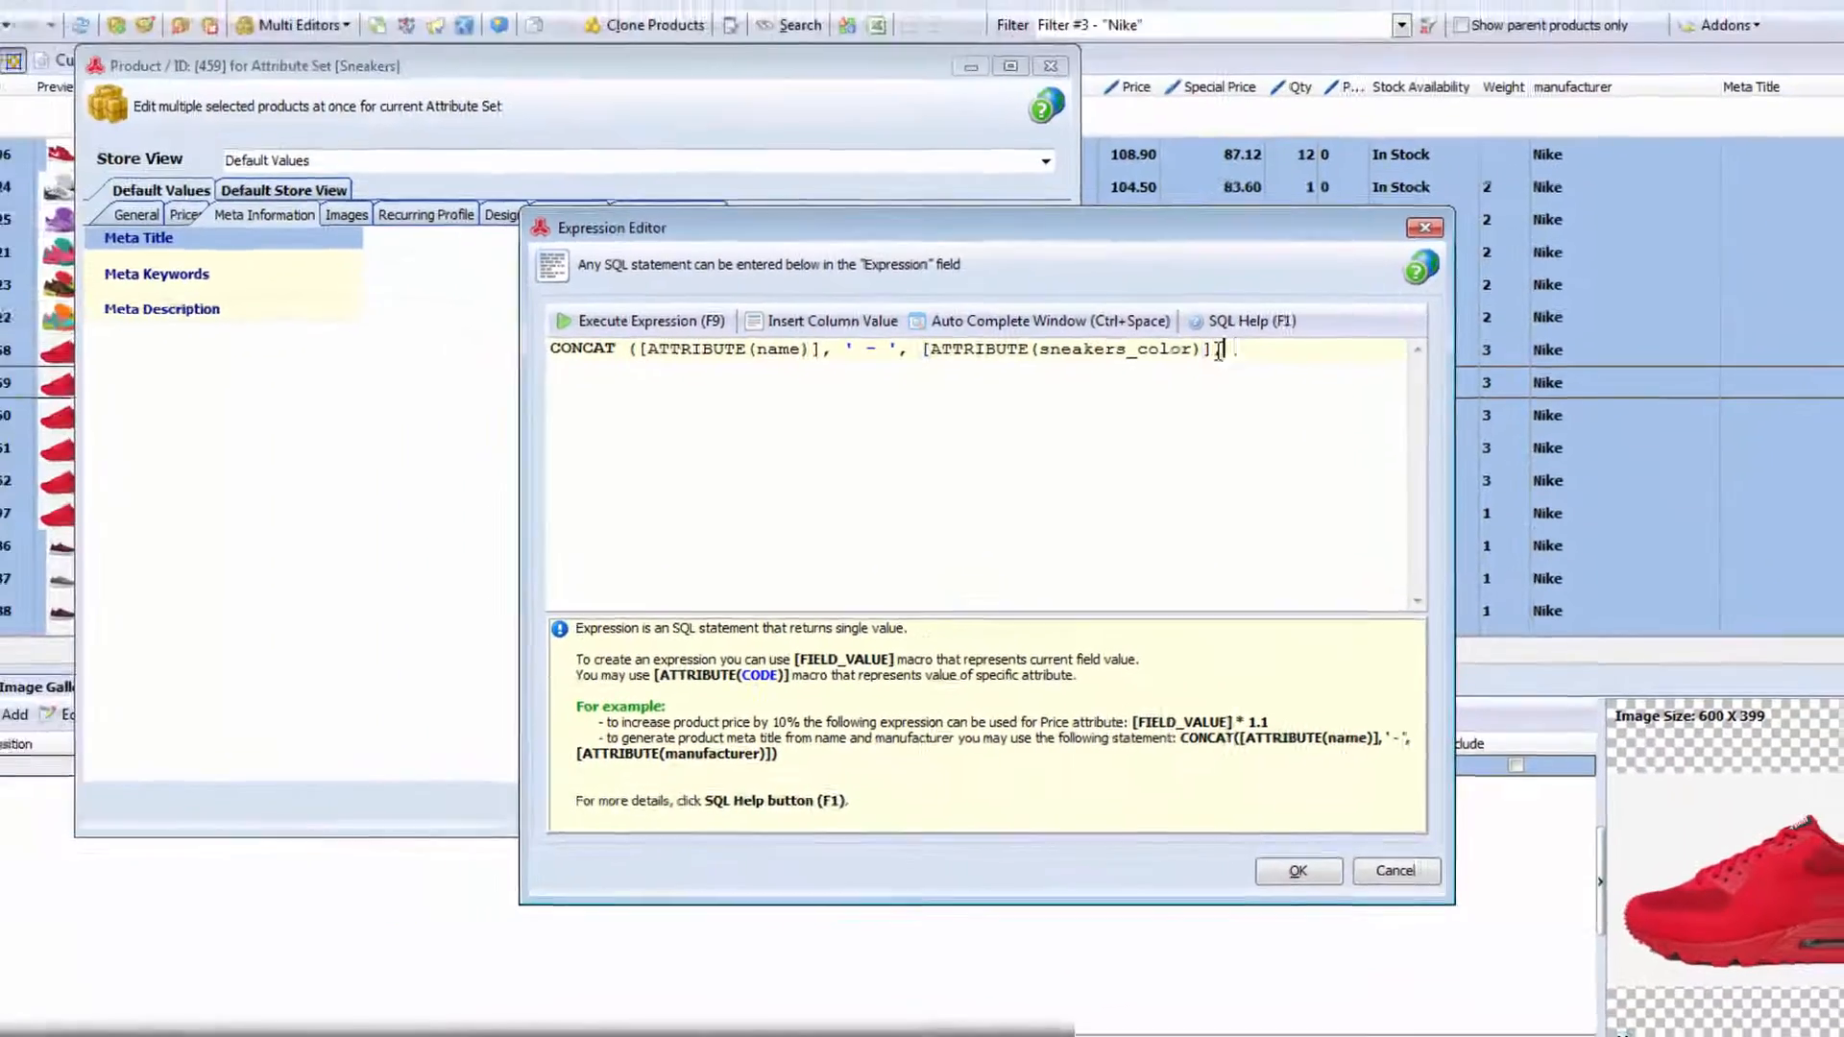
type(", ',")
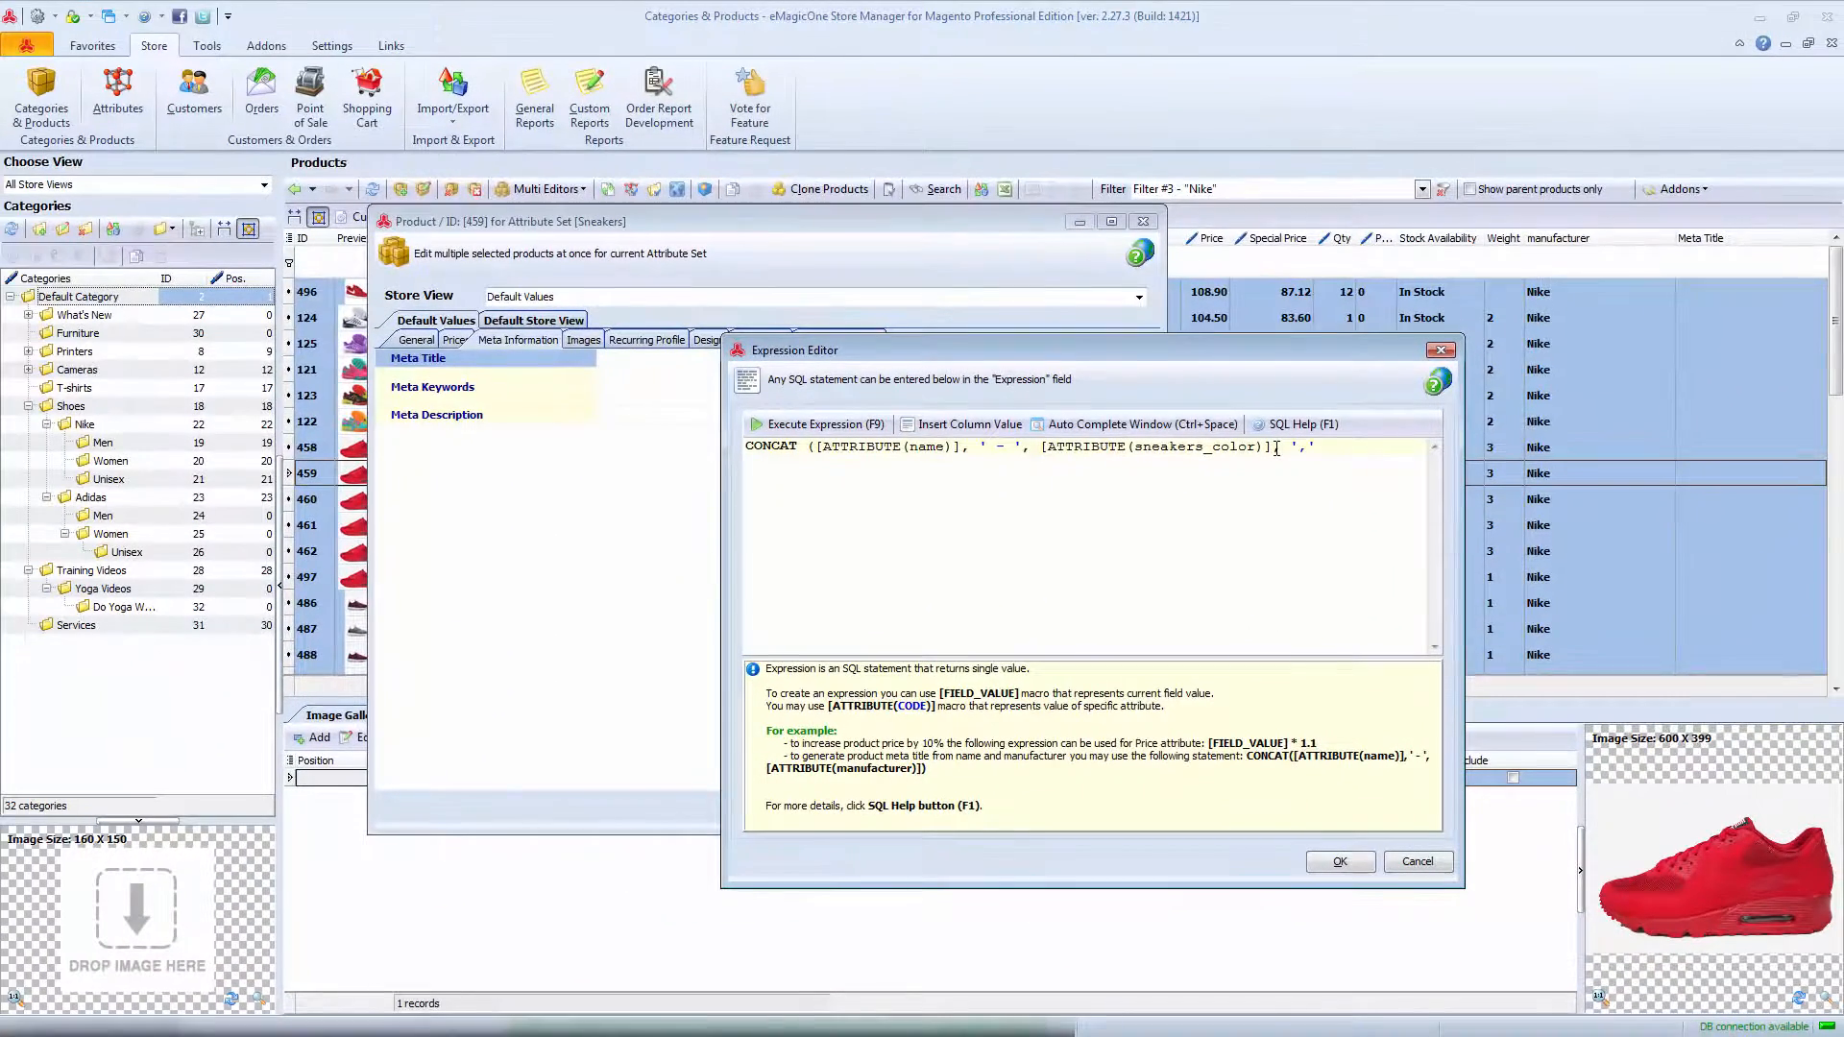
key("ctrl+space")
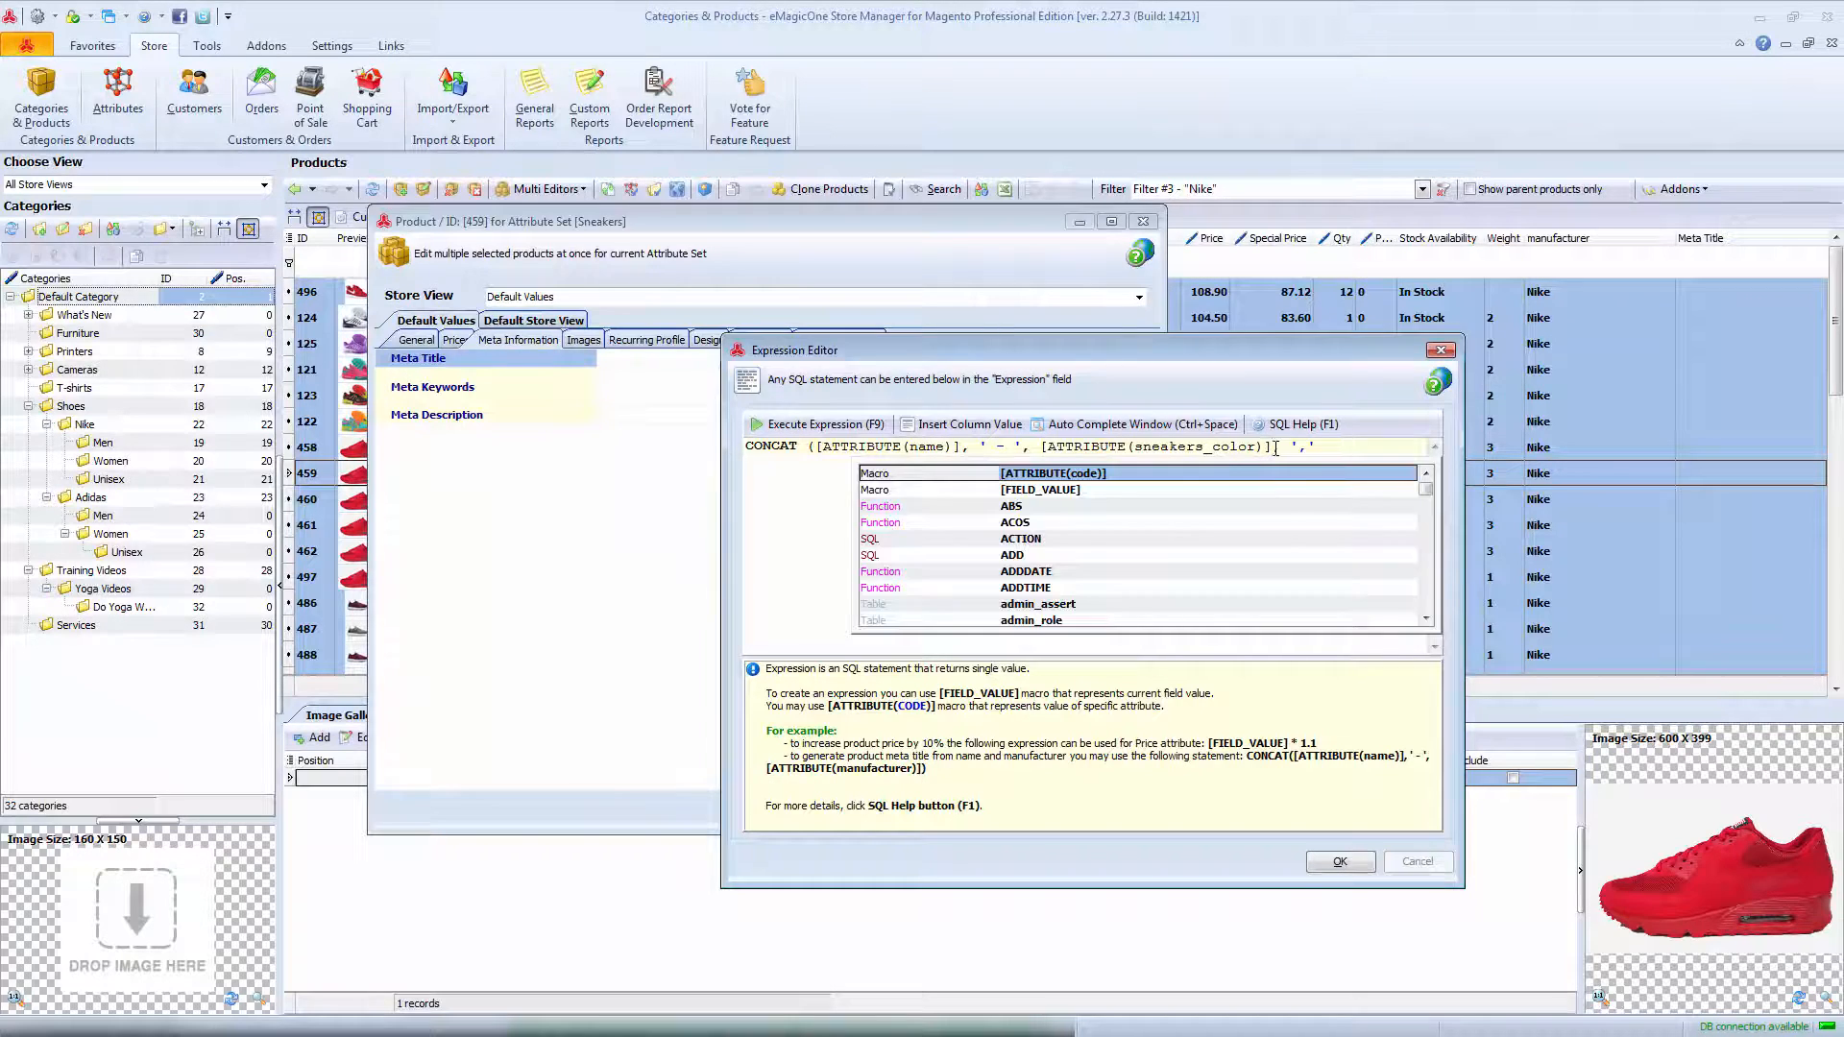
key("Return")
type("snea")
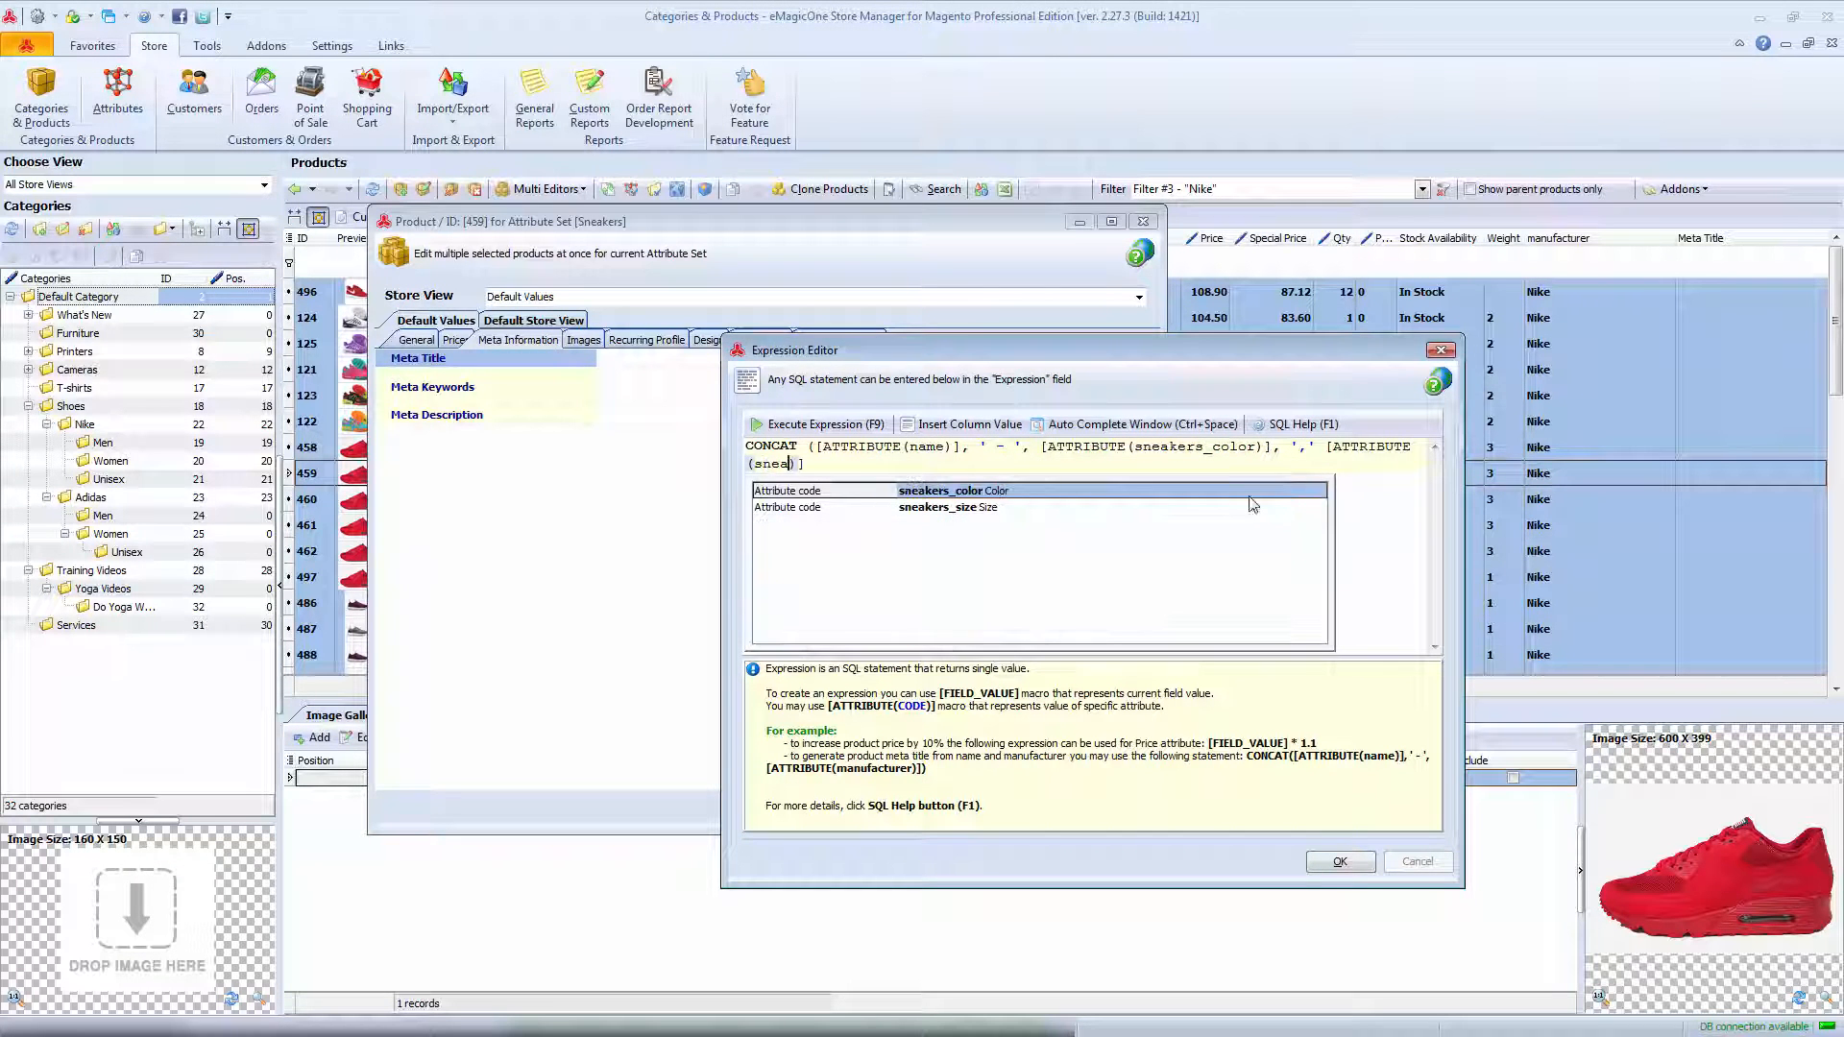
double_click(1120, 508)
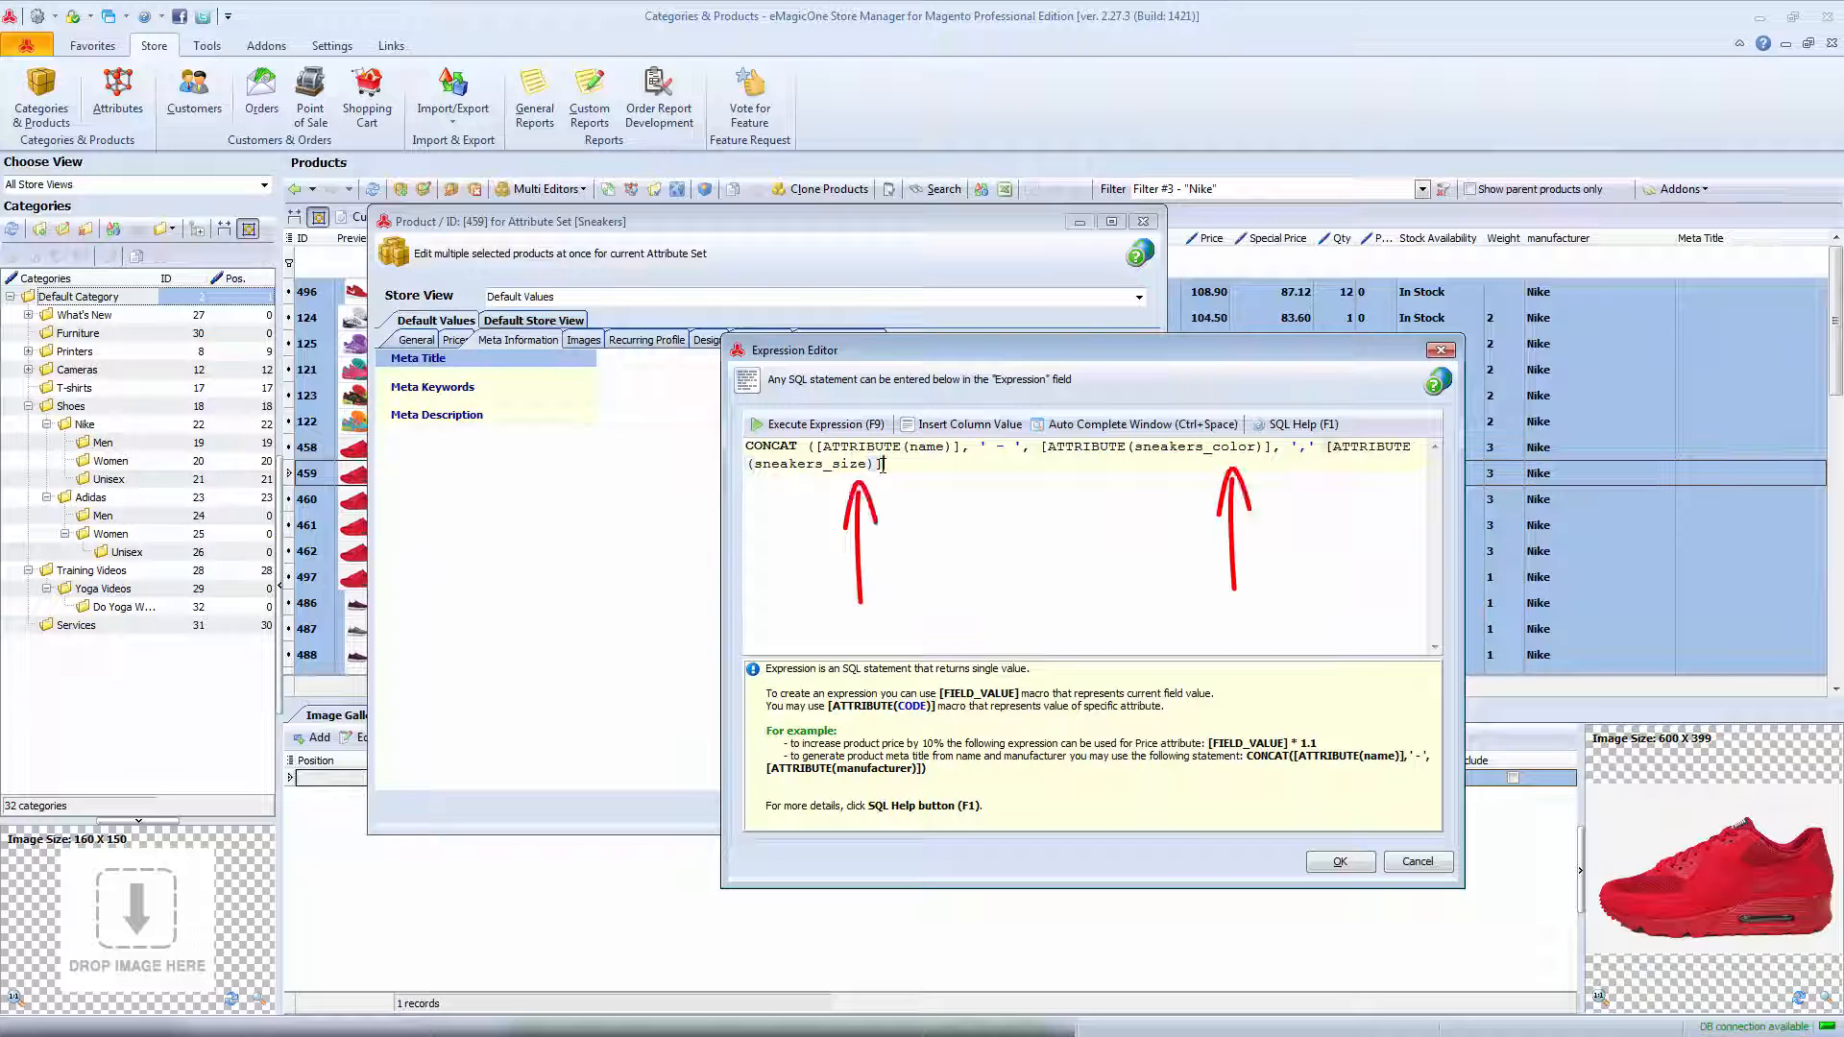
type(")")
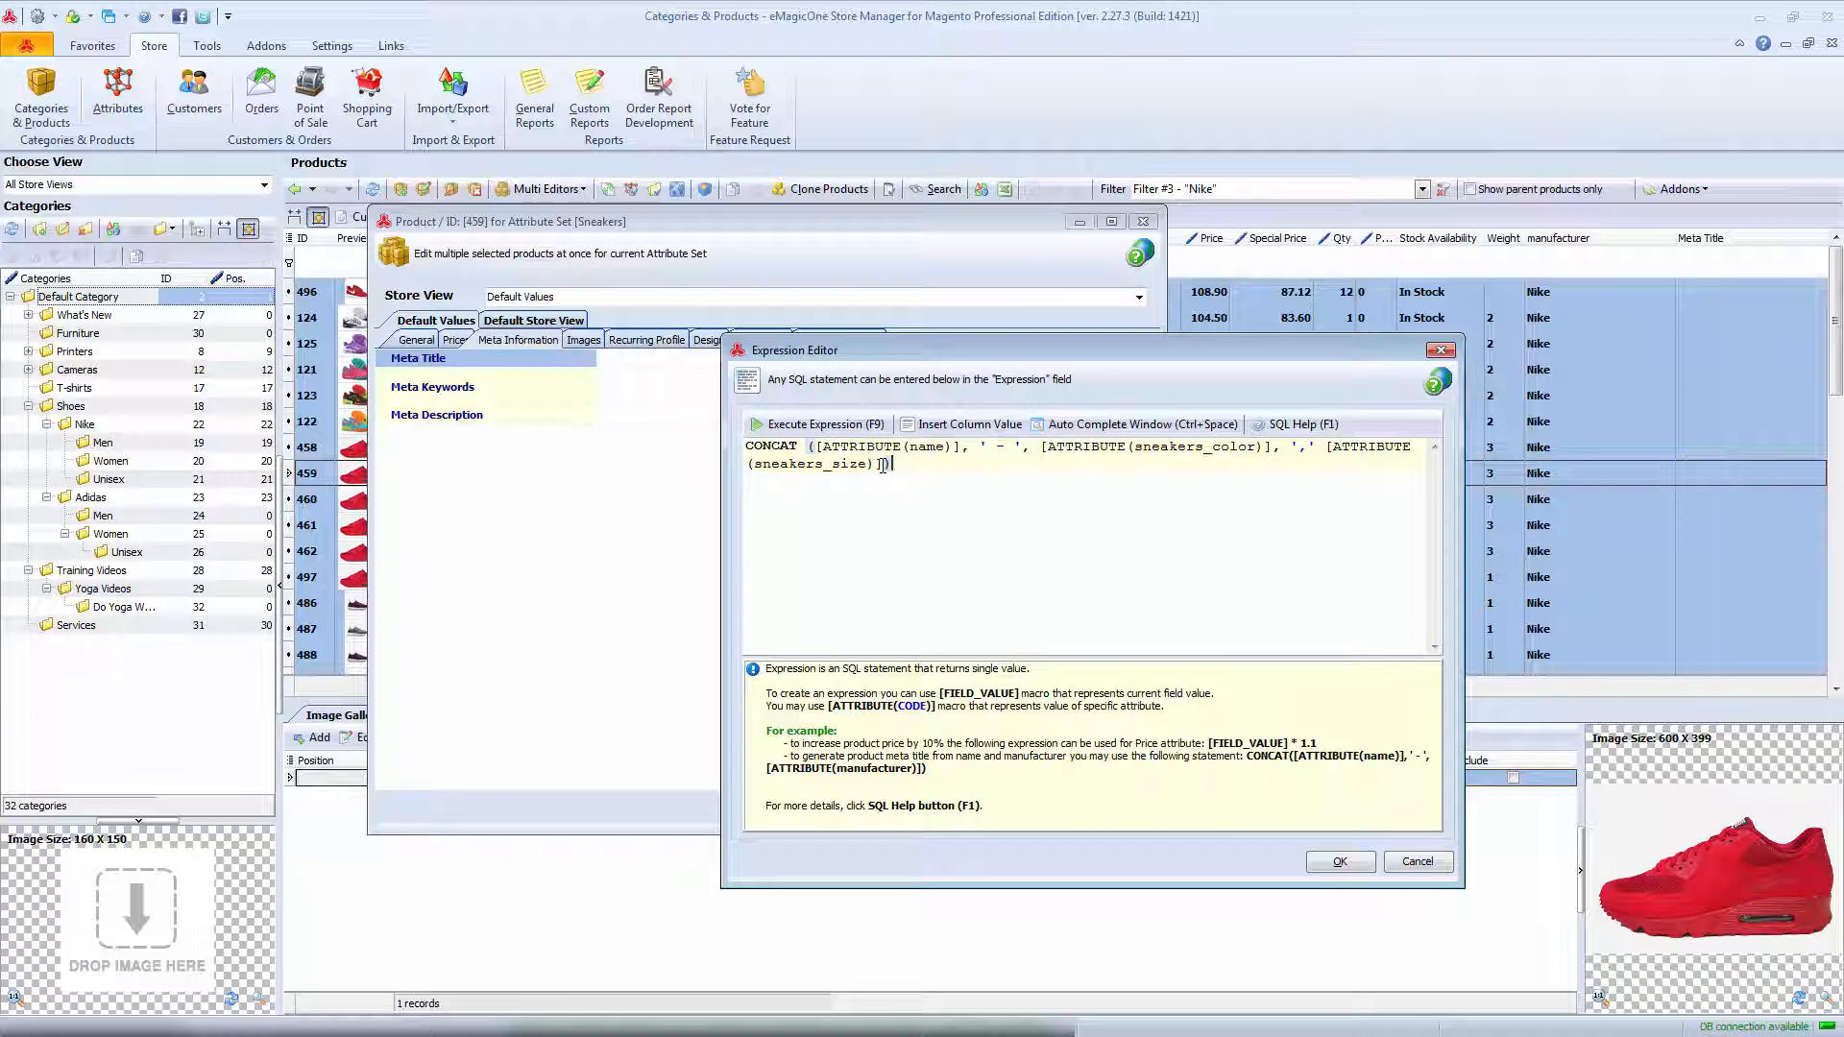
- Execute the expression with sample values nike, red, s to get nike - red,s
key("F9")
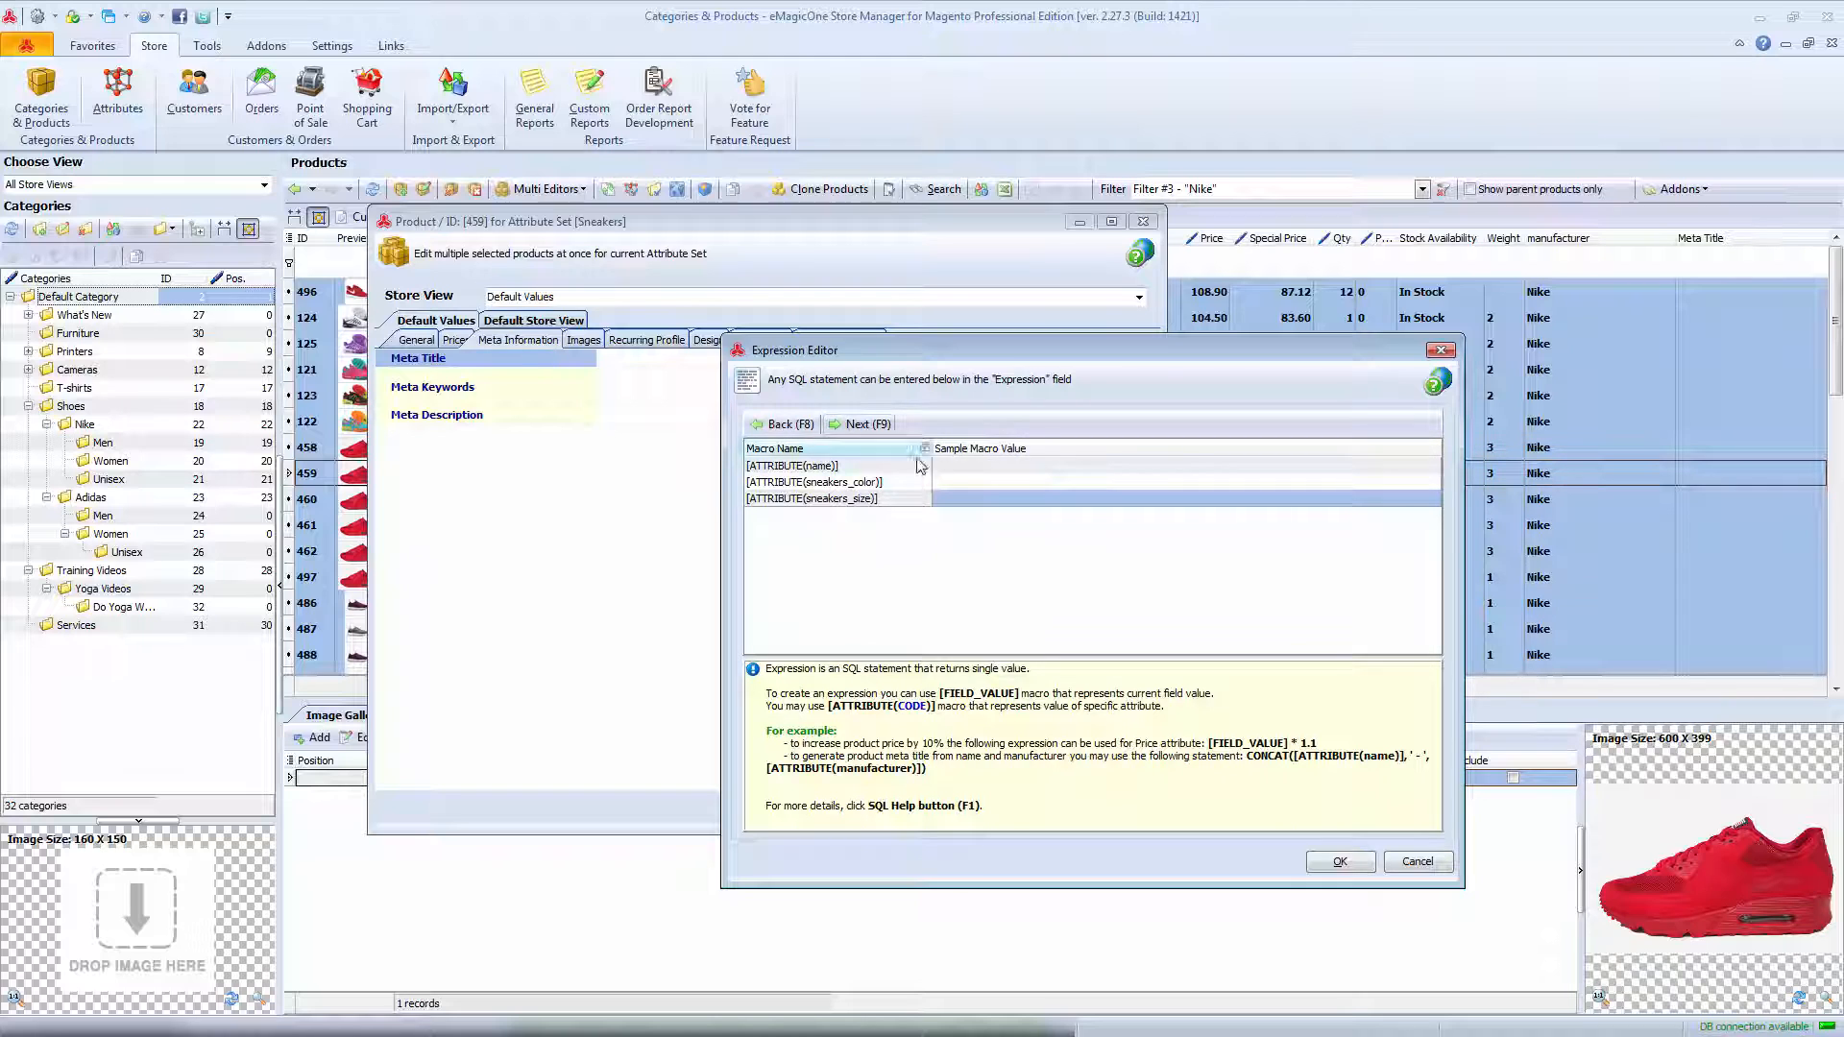
left_click(944, 467)
type("n")
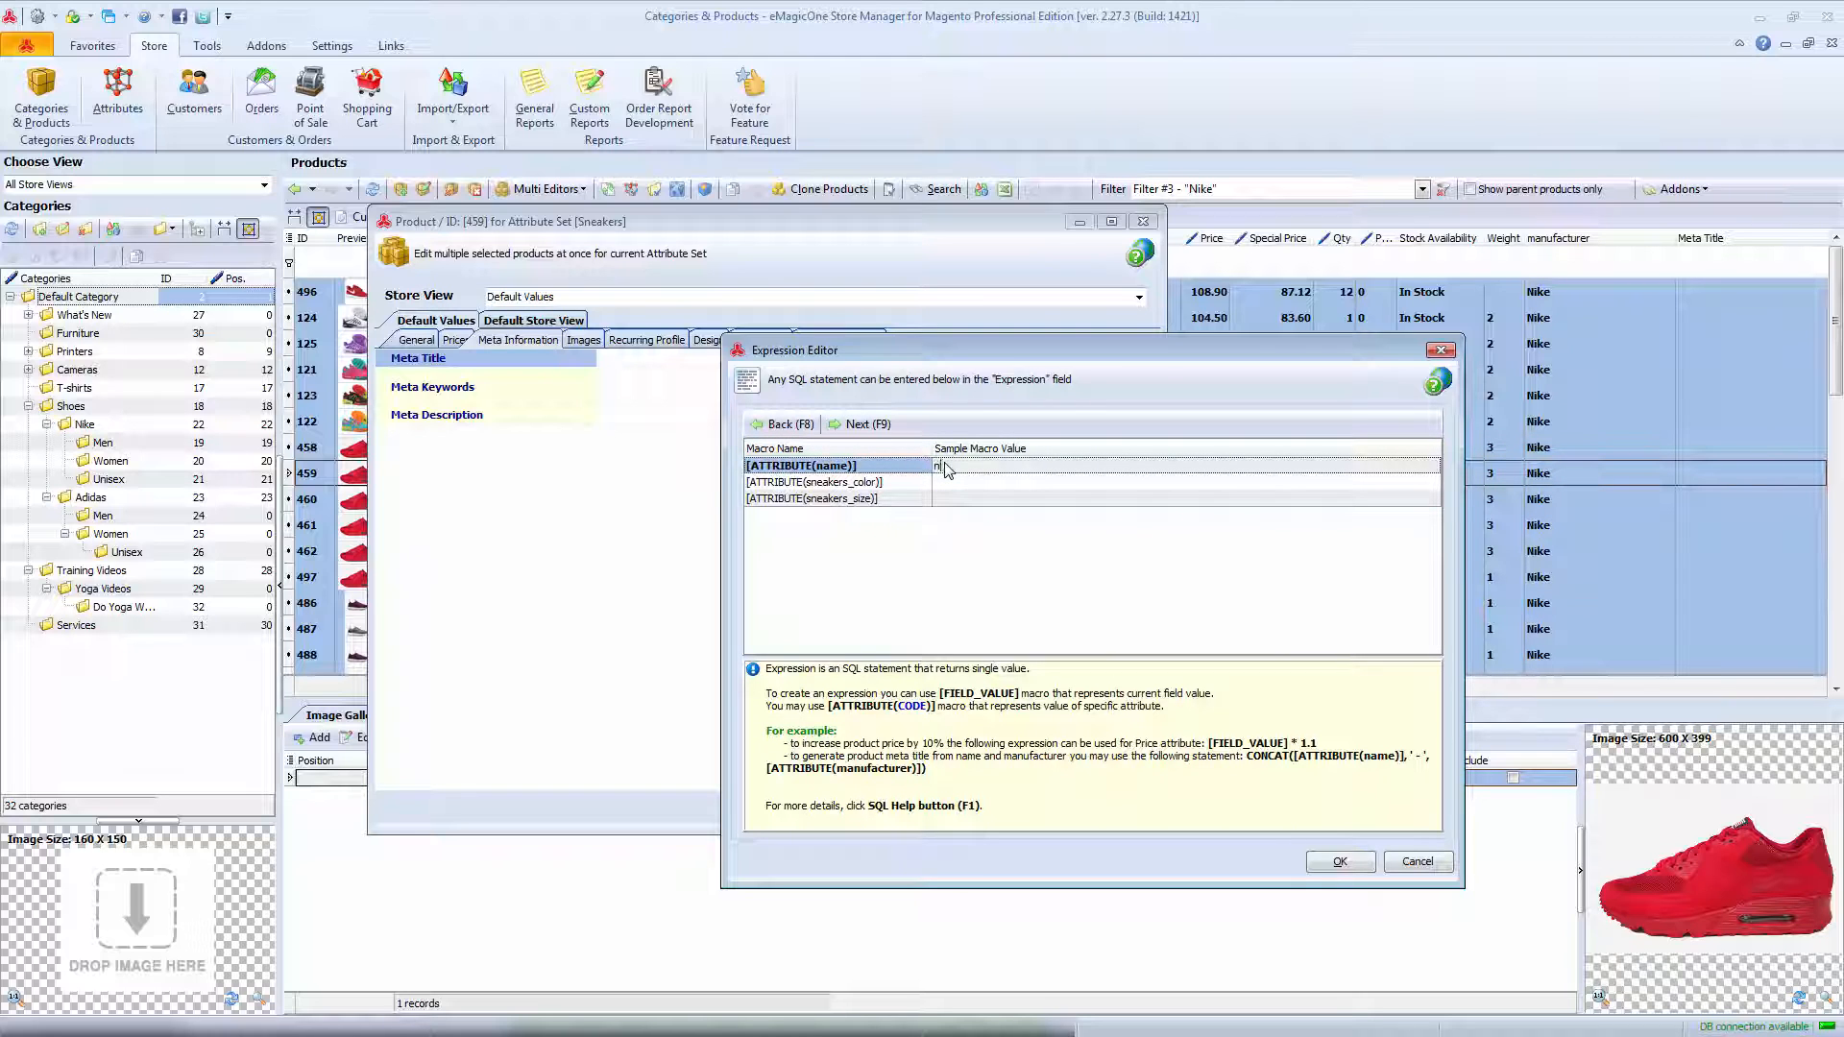
type("ike")
left_click(967, 492)
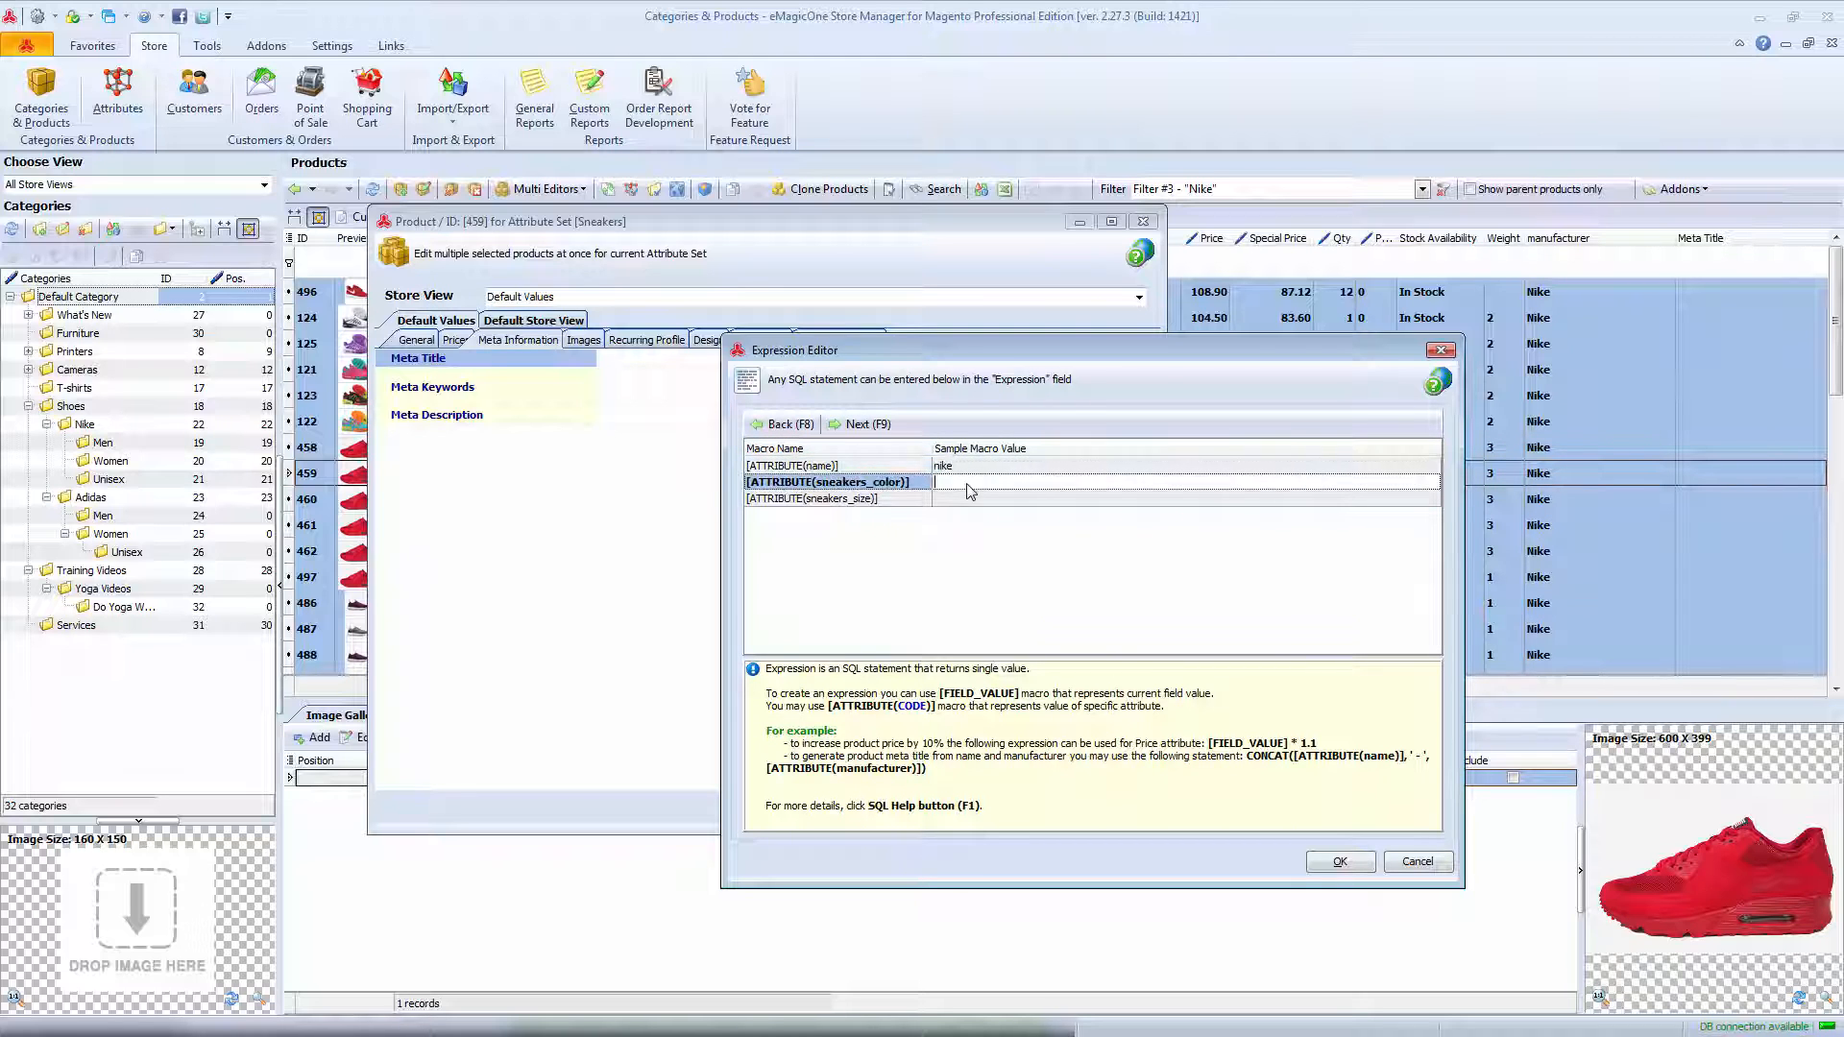
type("red")
left_click(986, 503)
type("s")
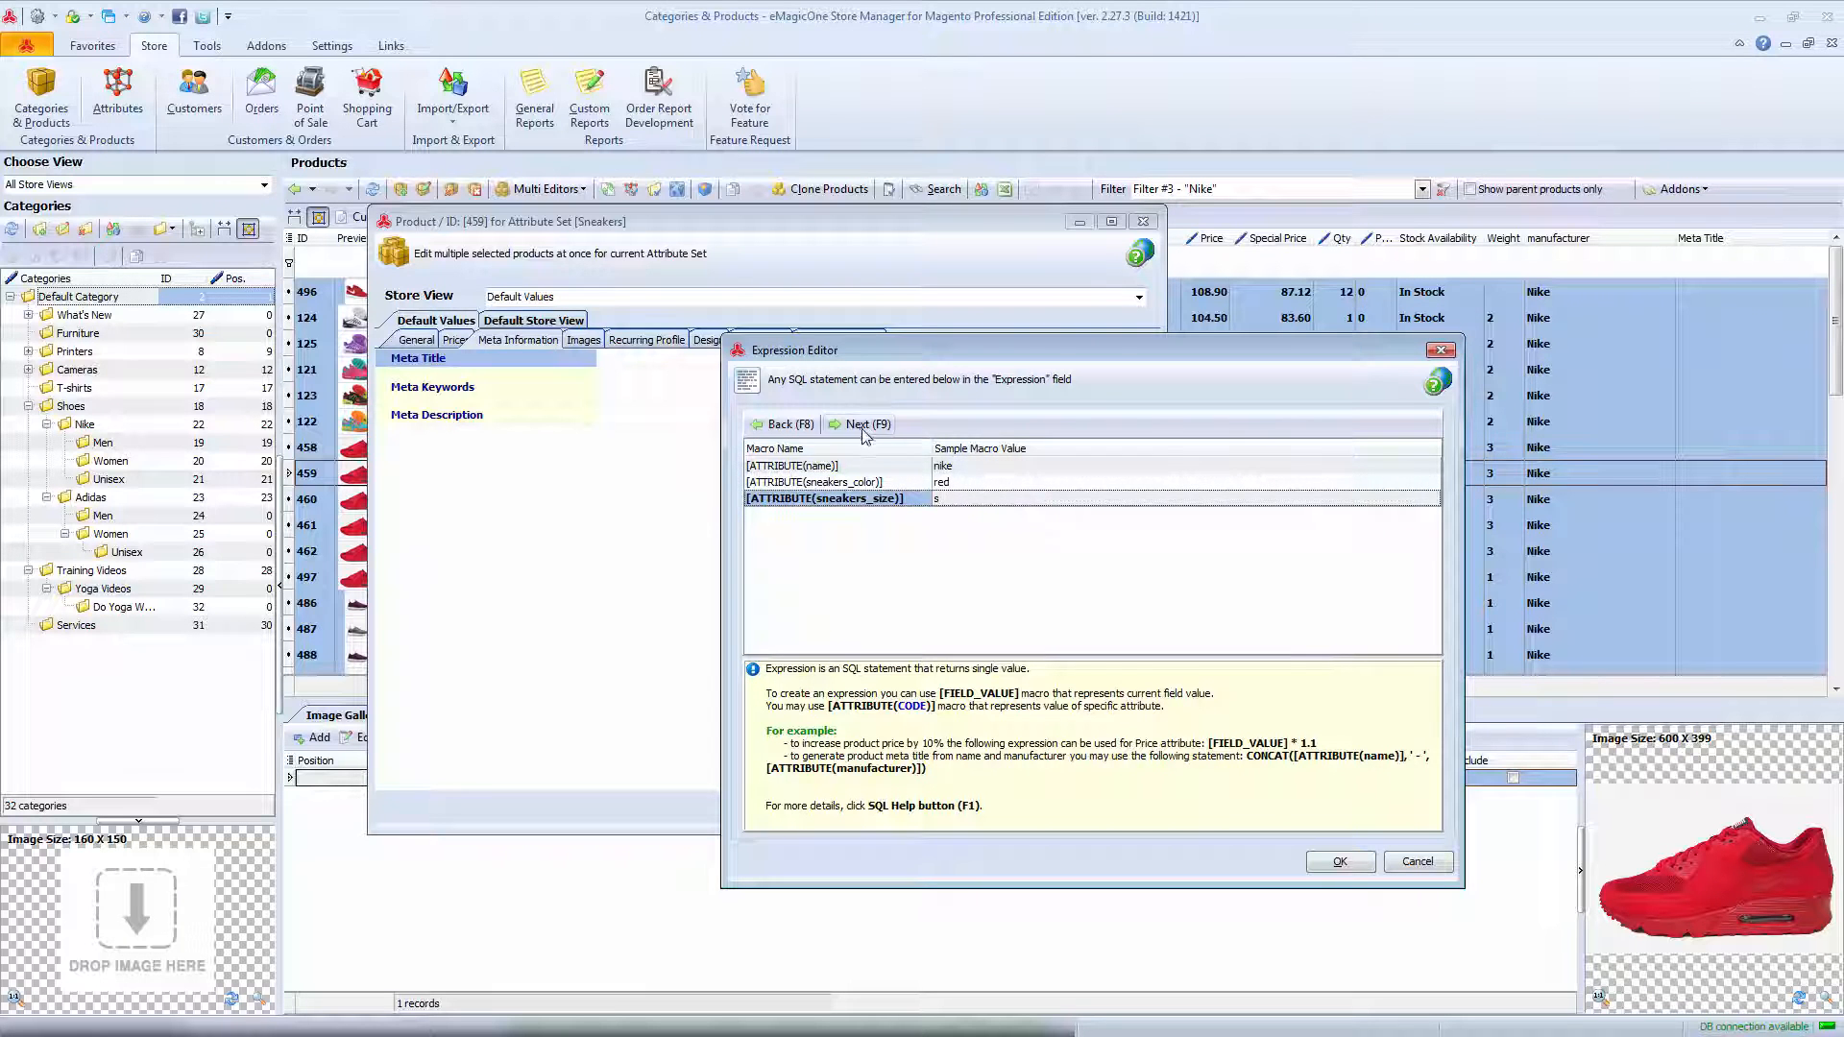
left_click(865, 425)
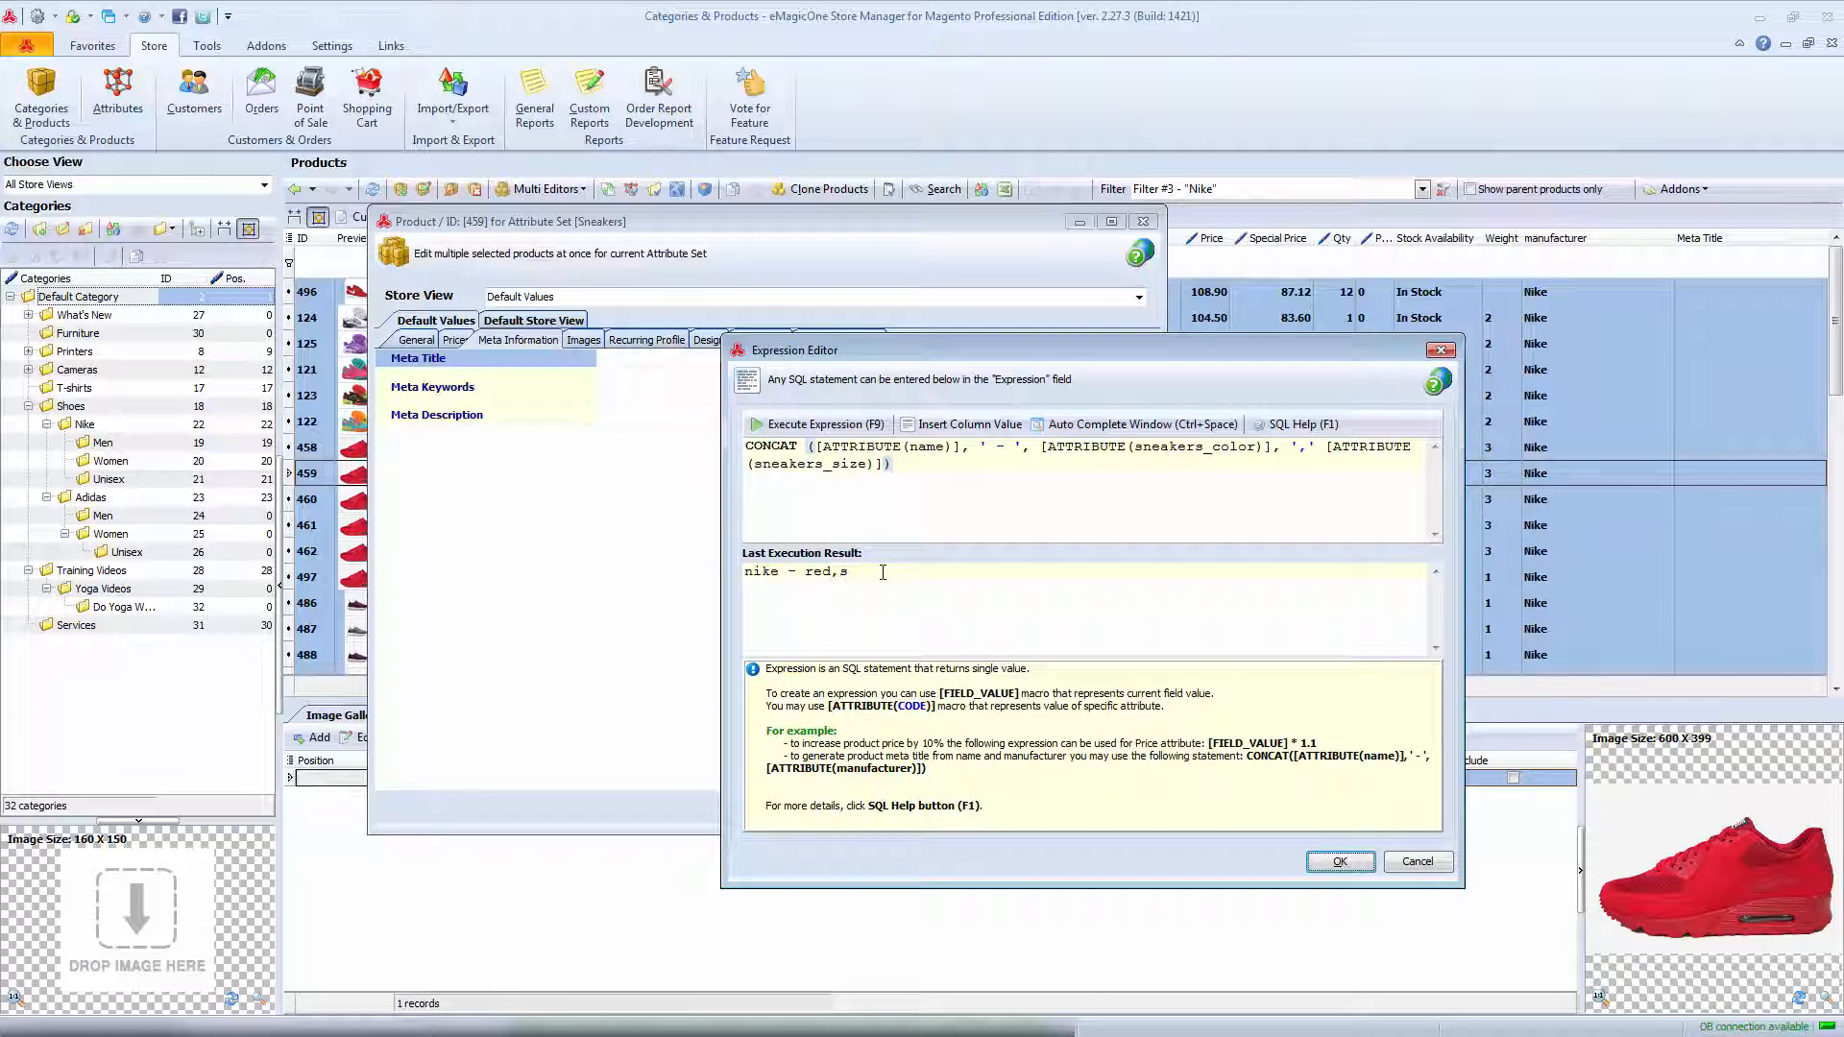
- Accept the expression, apply Meta Title with Update ticked to all 43 products and close the editor
left_click(1341, 862)
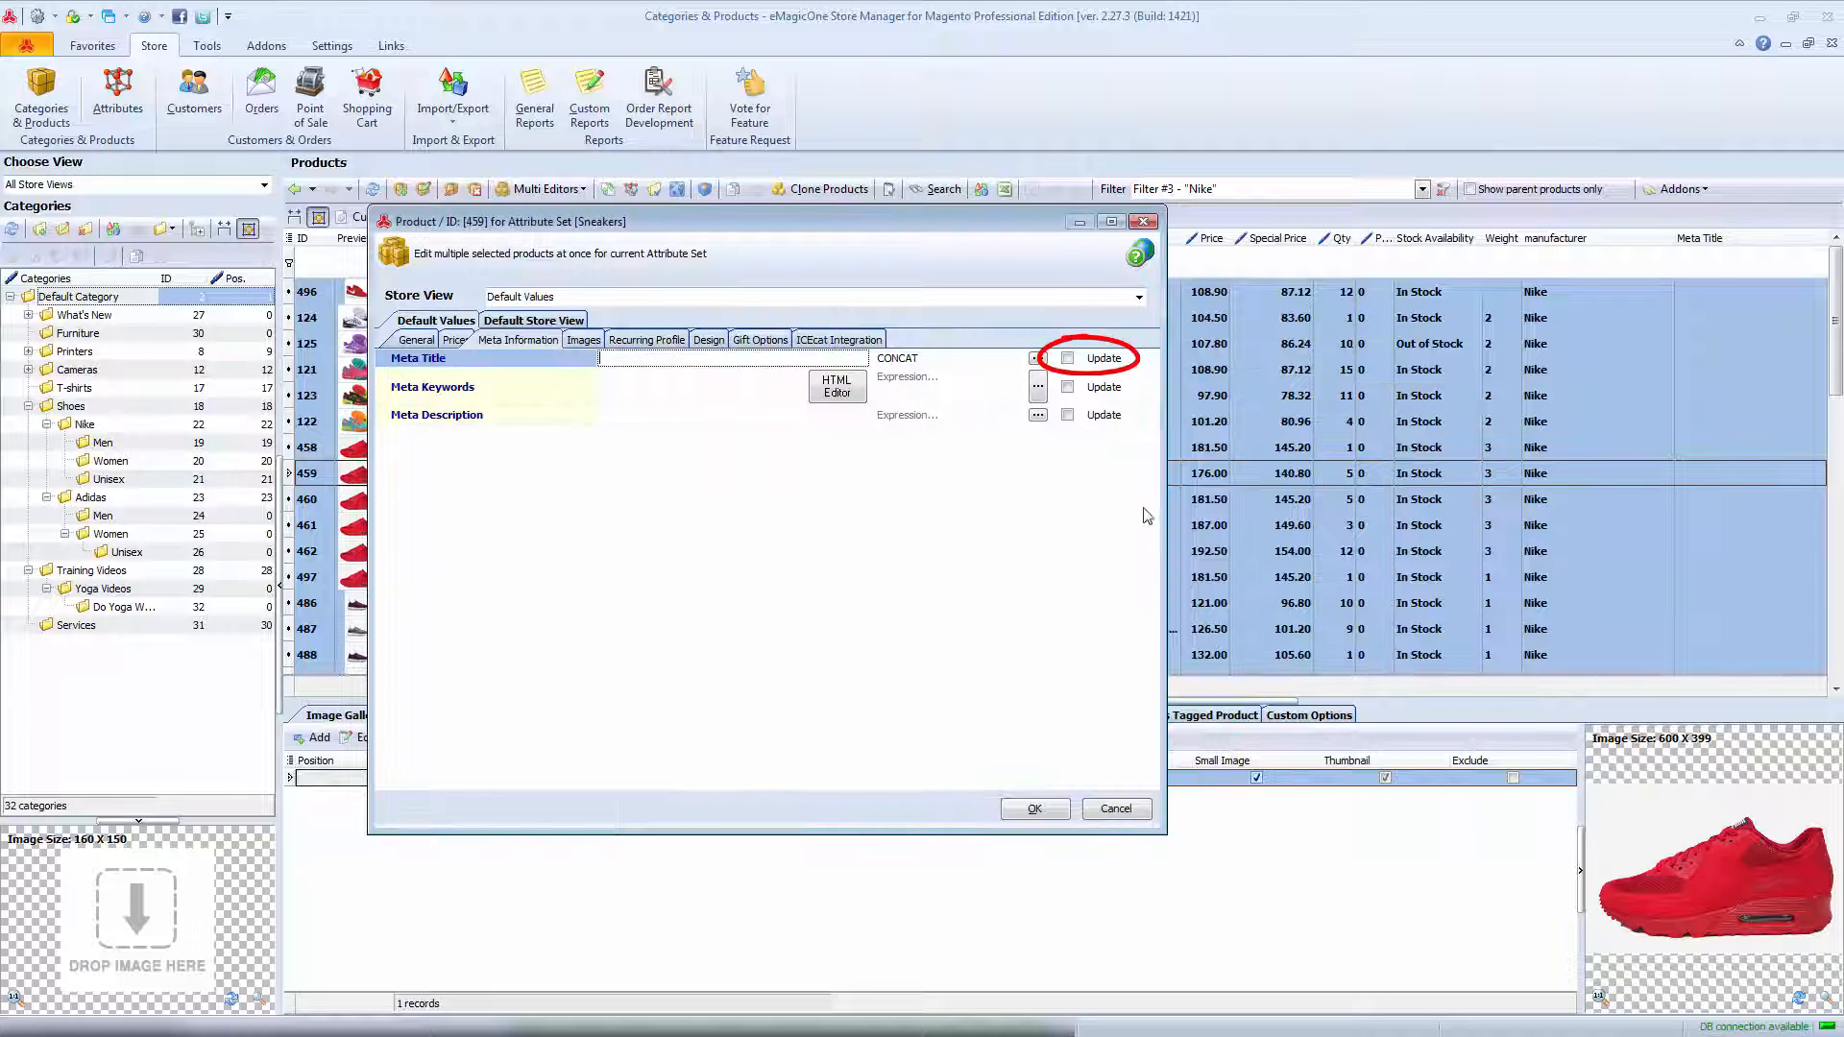
left_click(1068, 358)
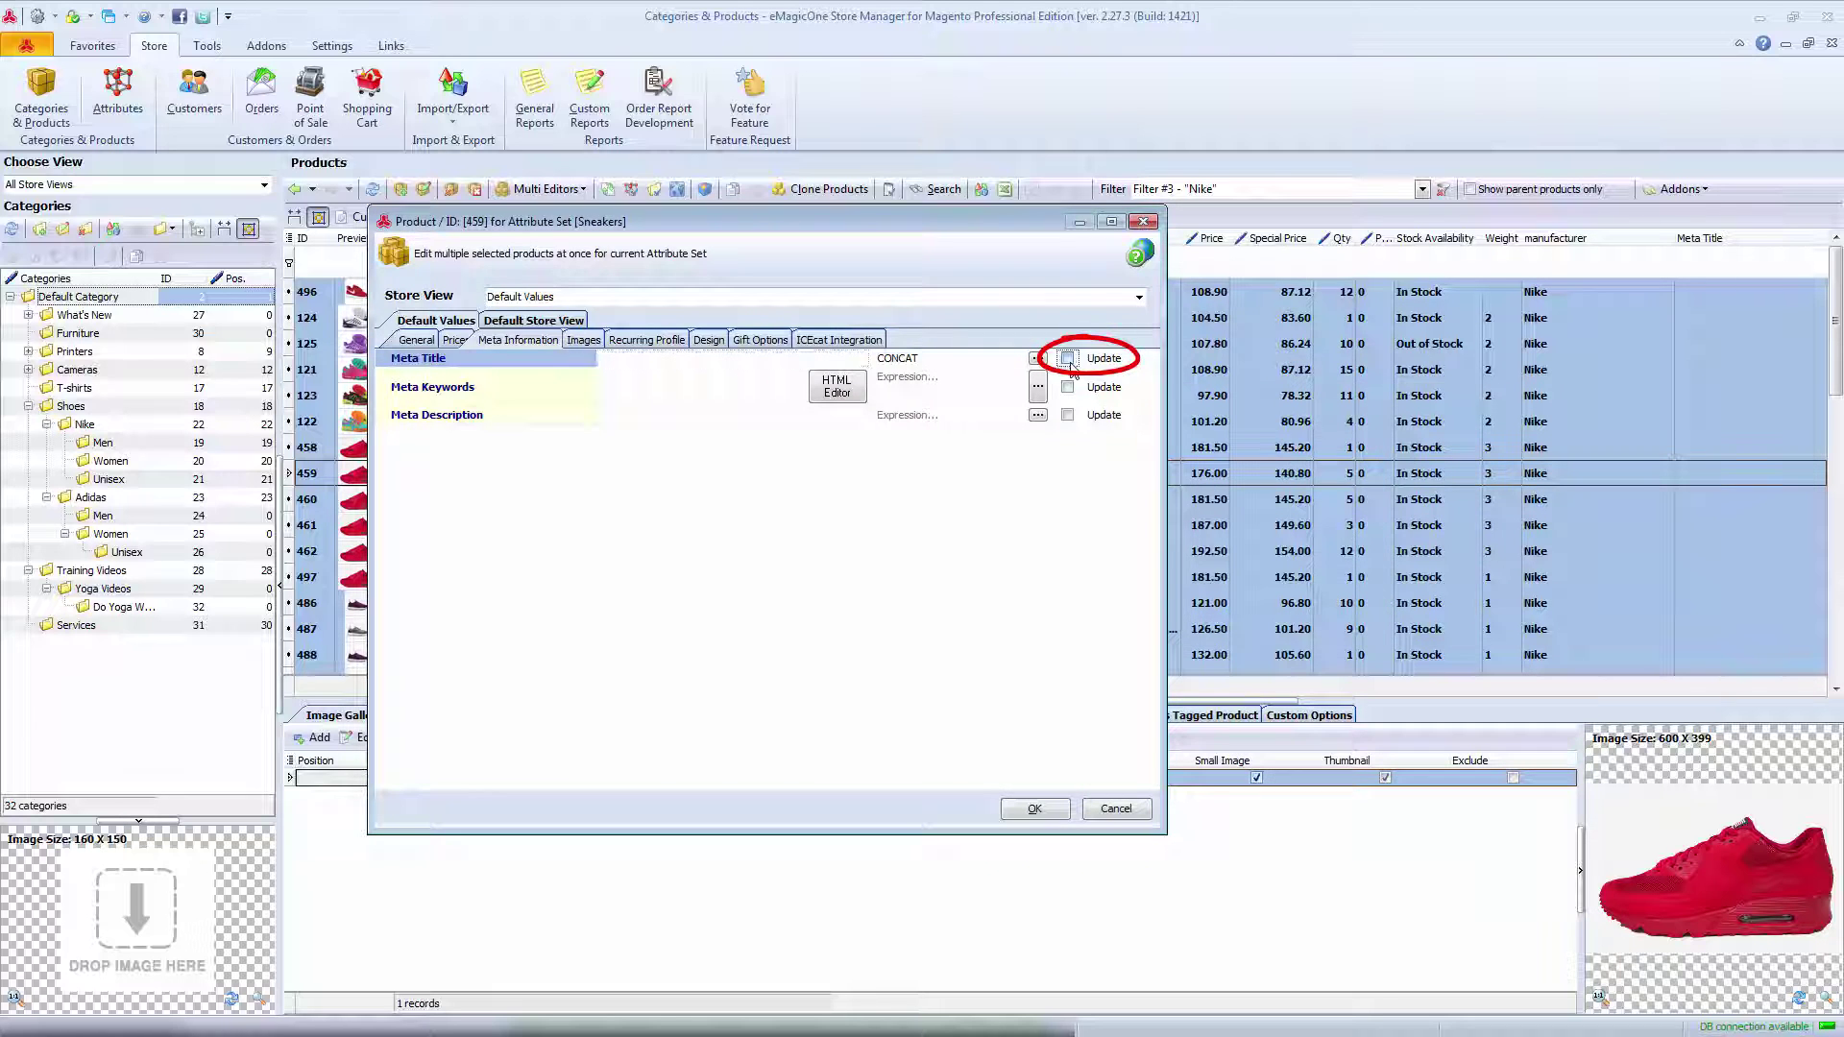
left_click(1035, 809)
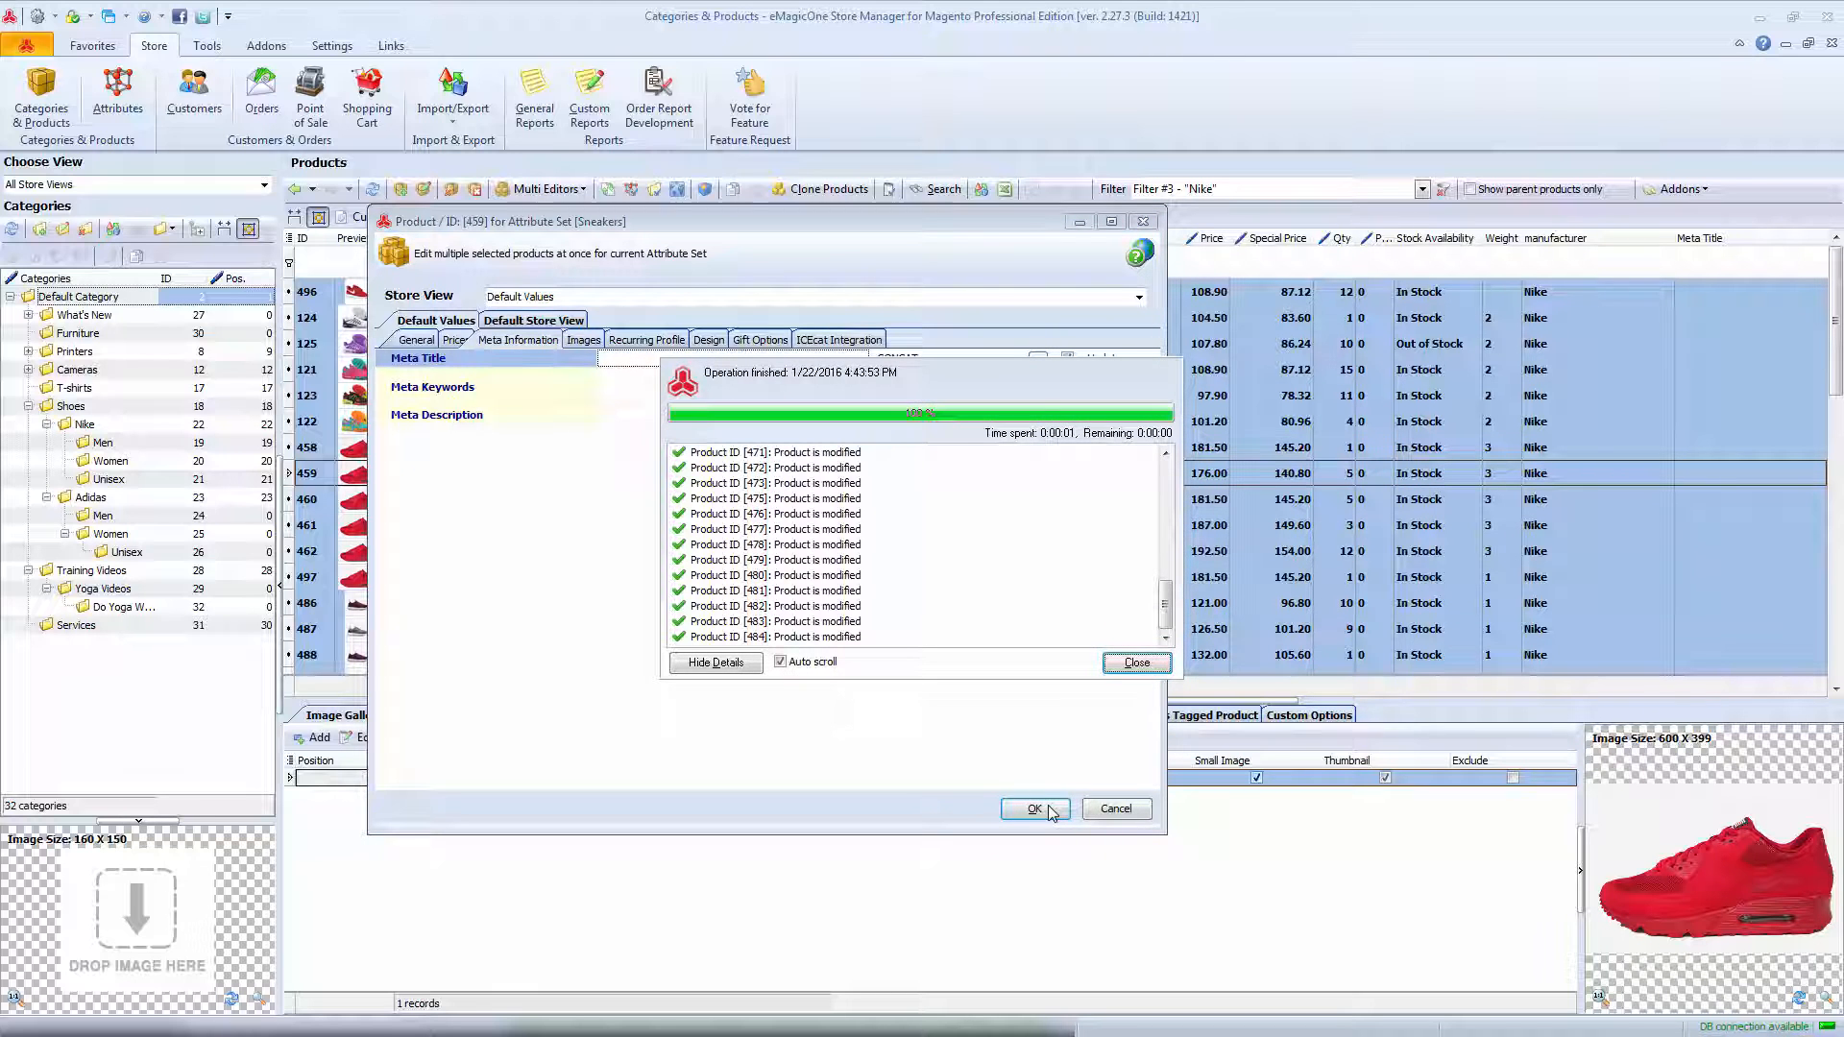
left_click(1137, 664)
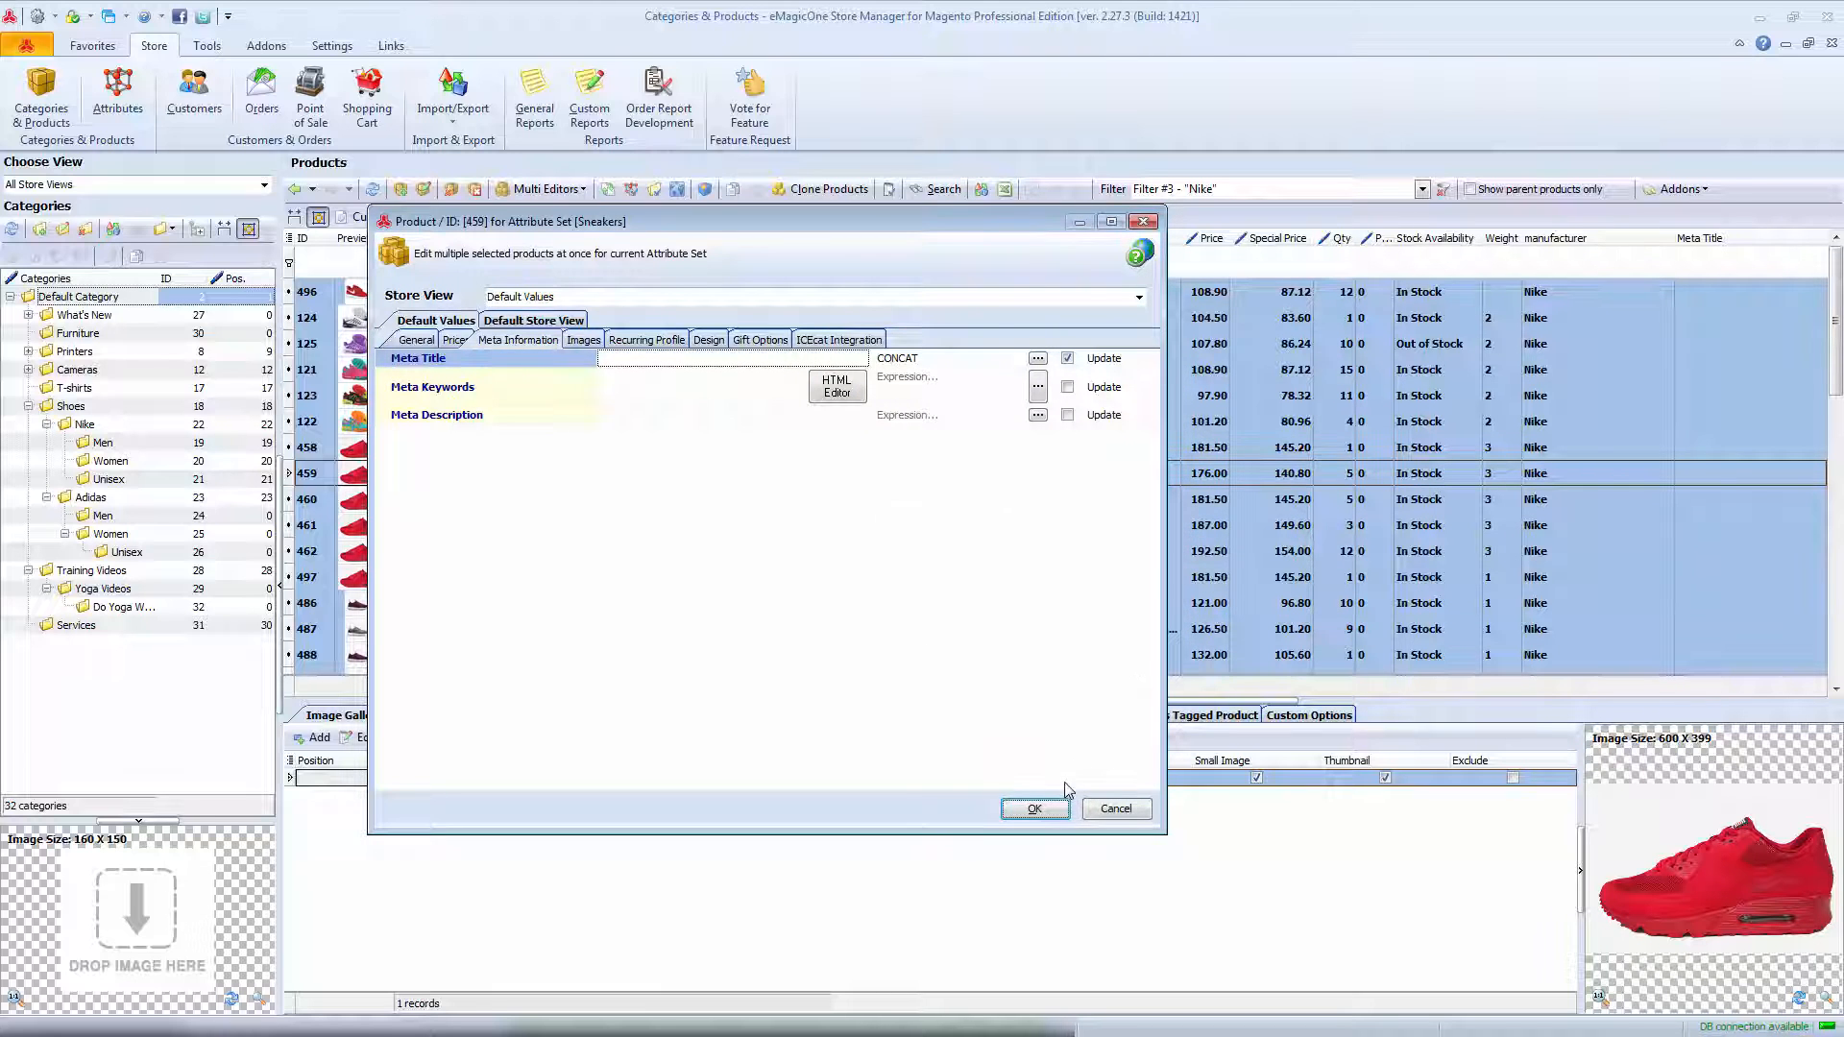
left_click(1034, 808)
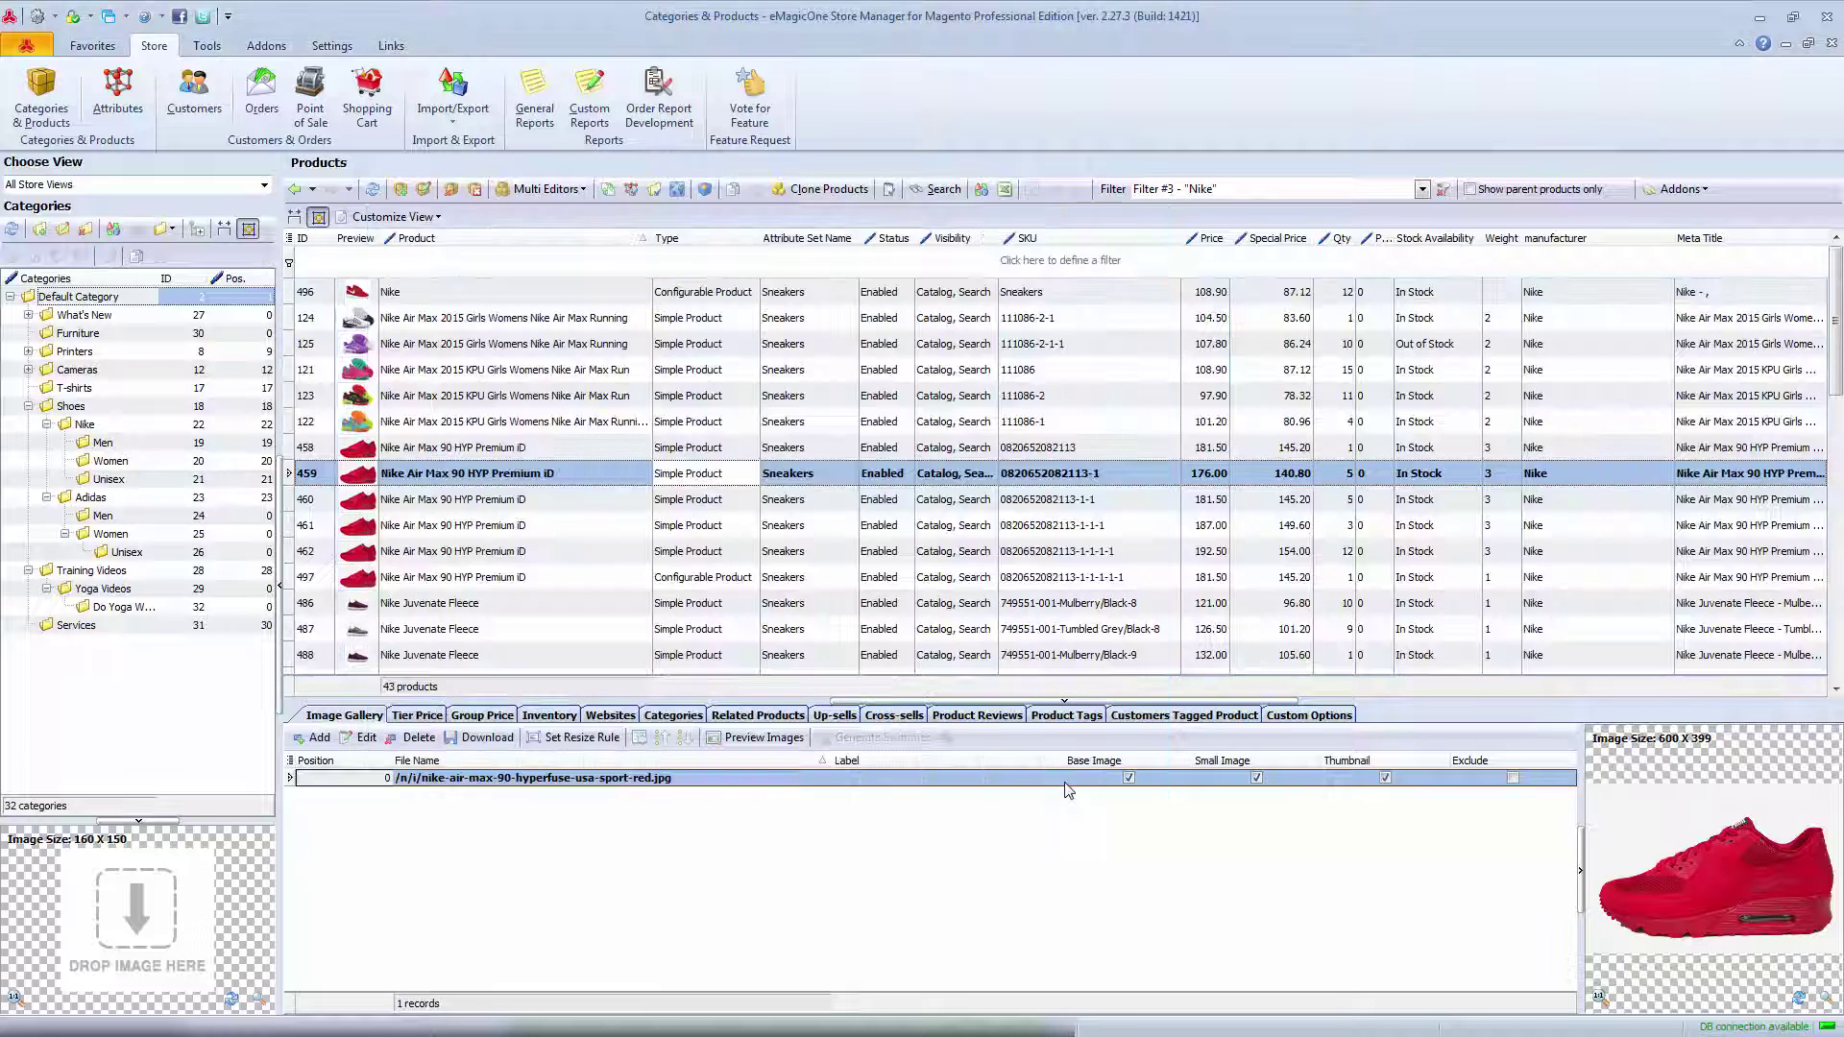
- Edit product 459 so its Meta Title reads 'Nike Air Max 90 HYP Premium iD - Red,7.5' and save it
left_click(1054, 476)
double_click(1054, 486)
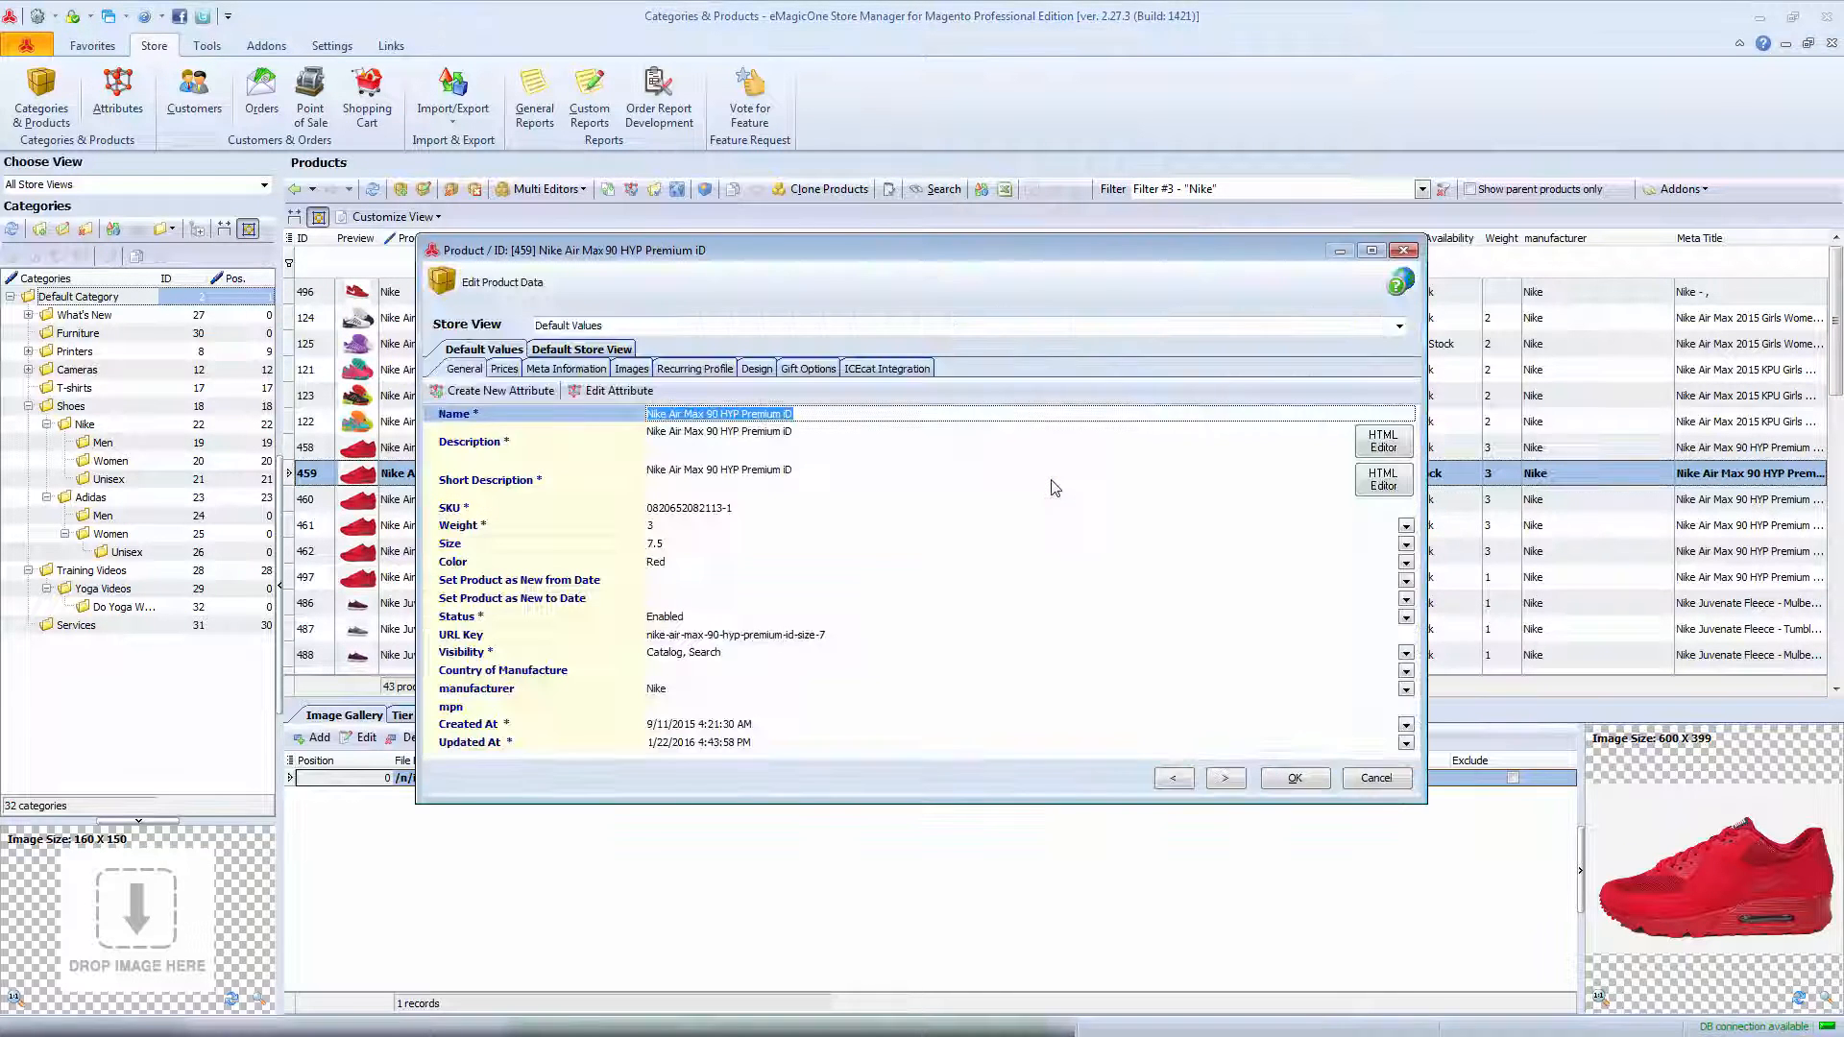
left_click(567, 369)
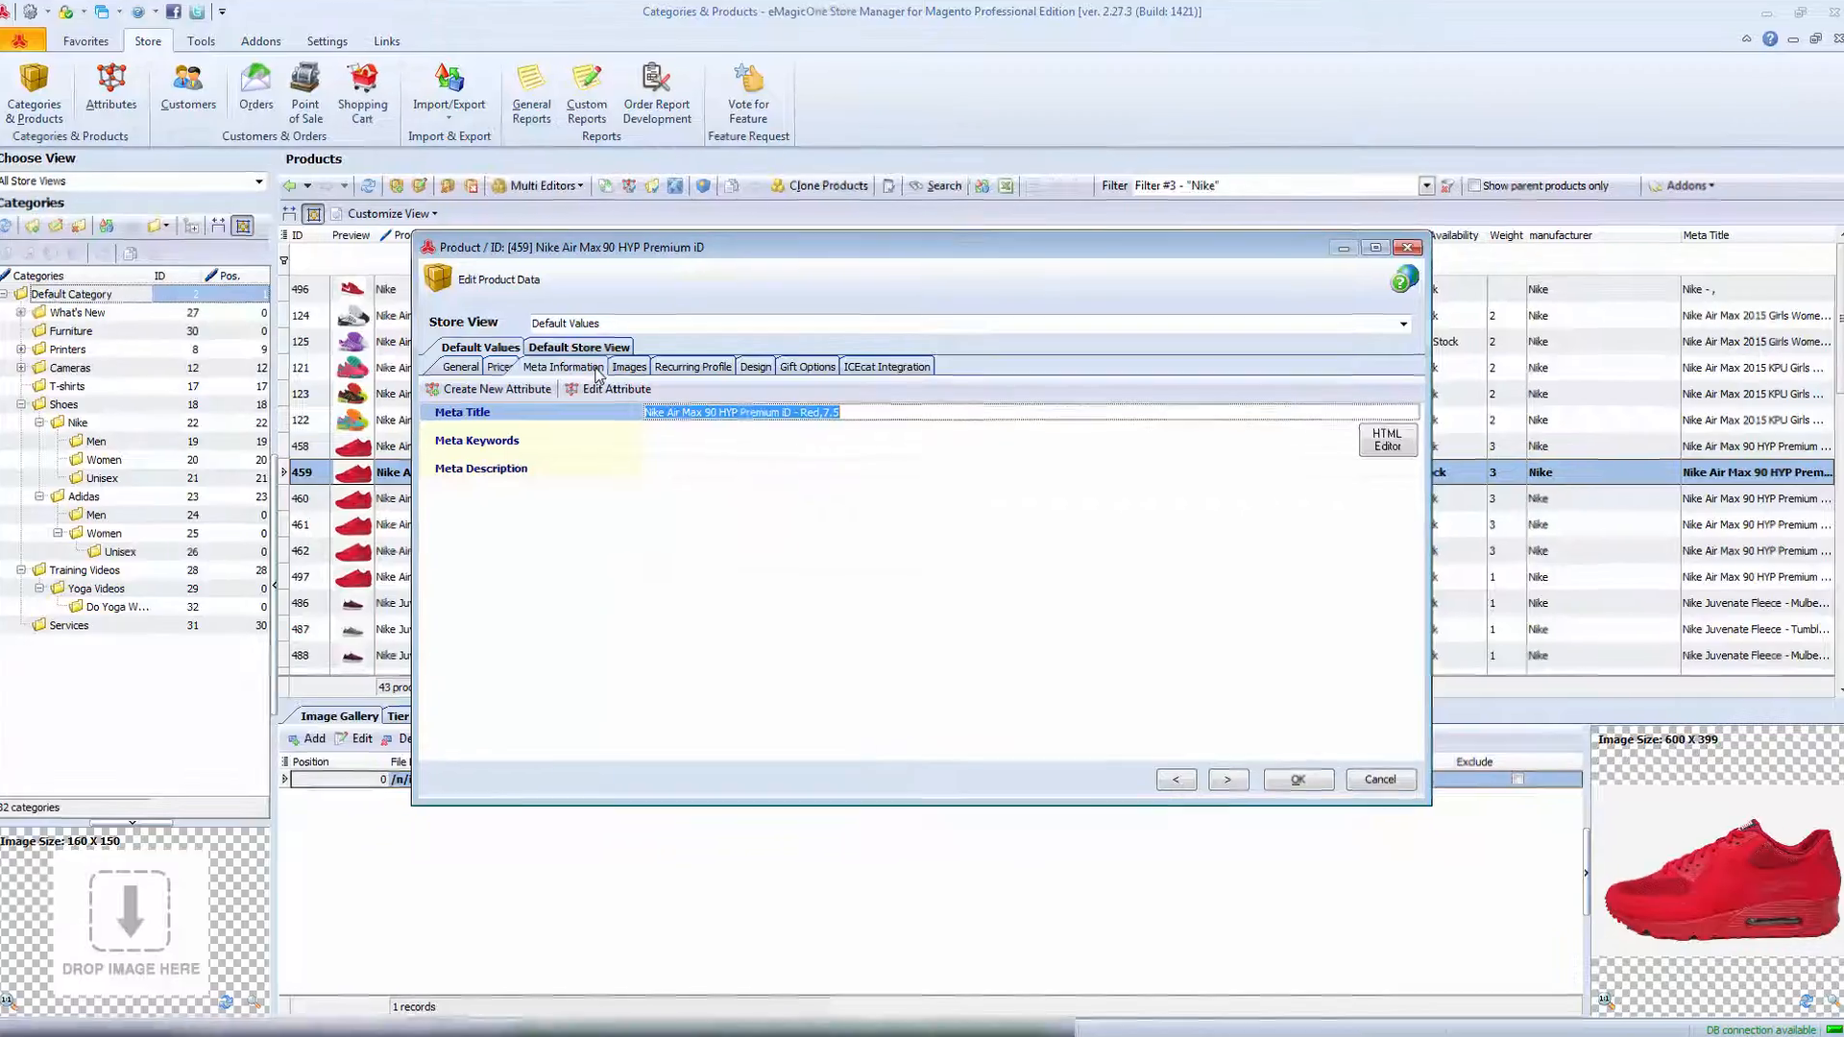
left_click(801, 389)
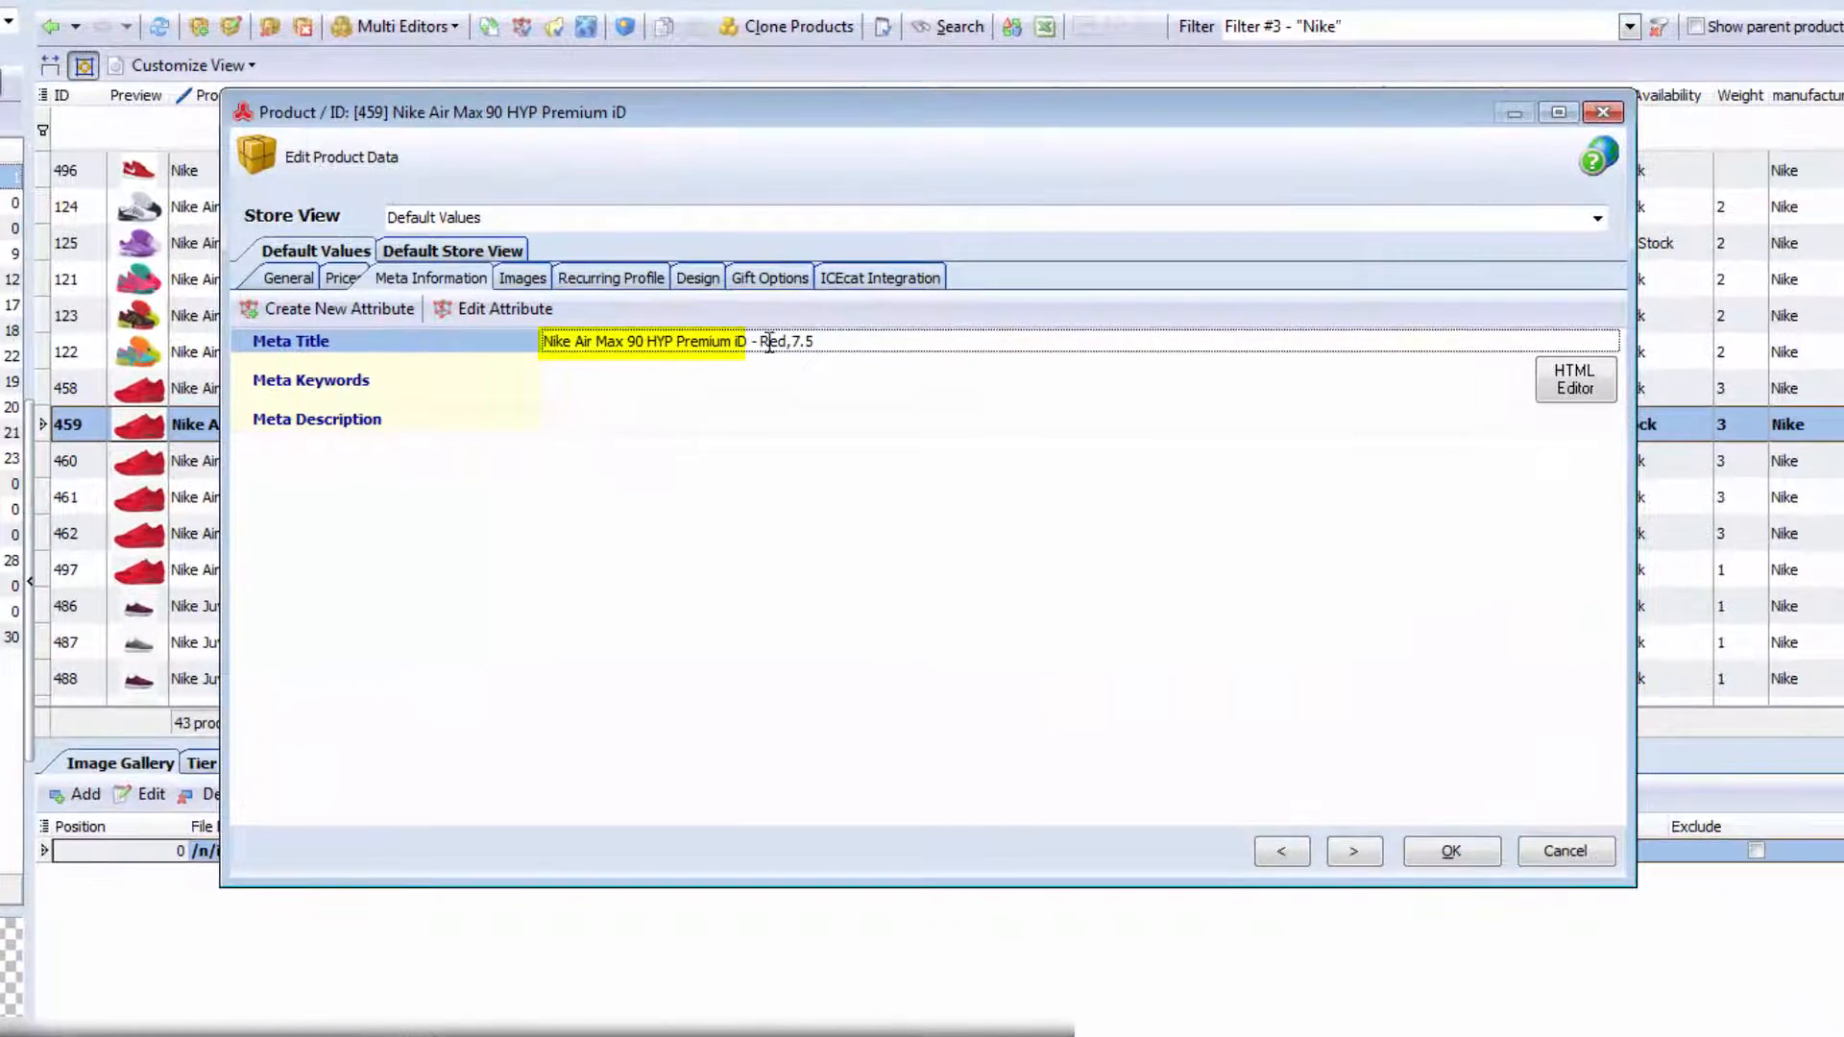
type(",")
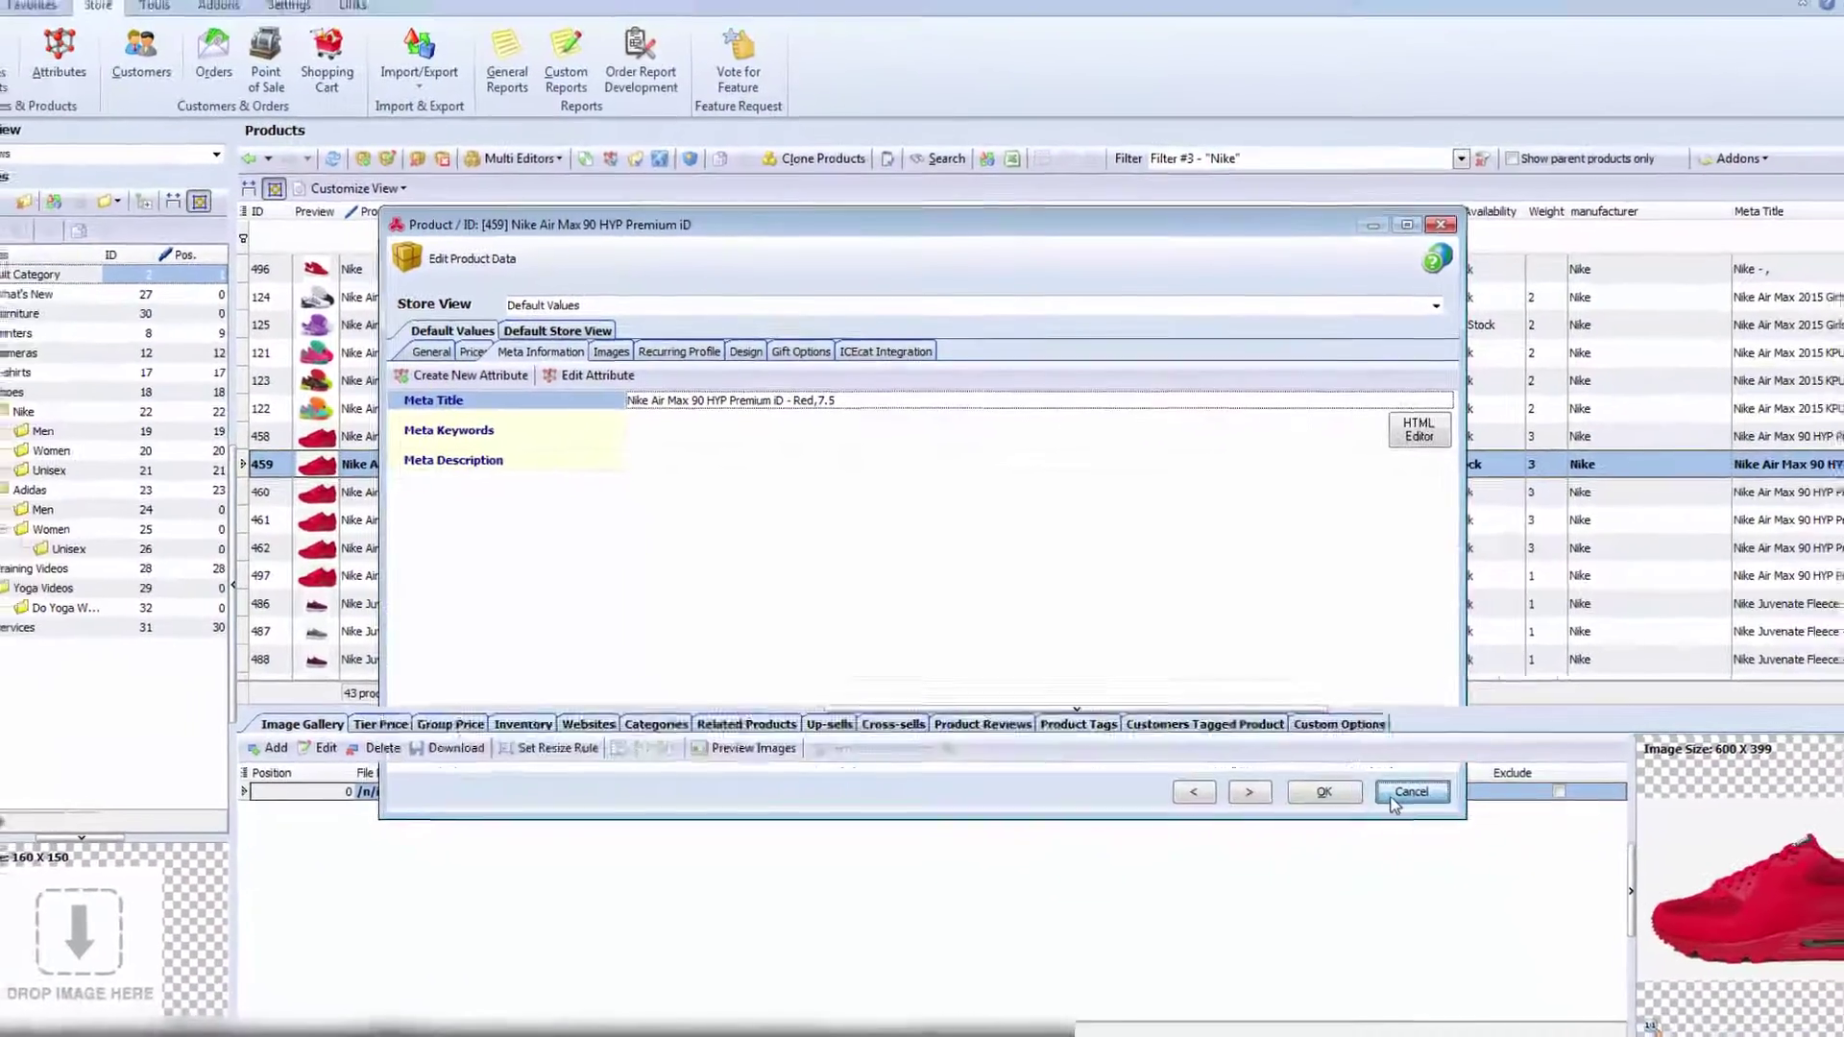
left_click(1421, 809)
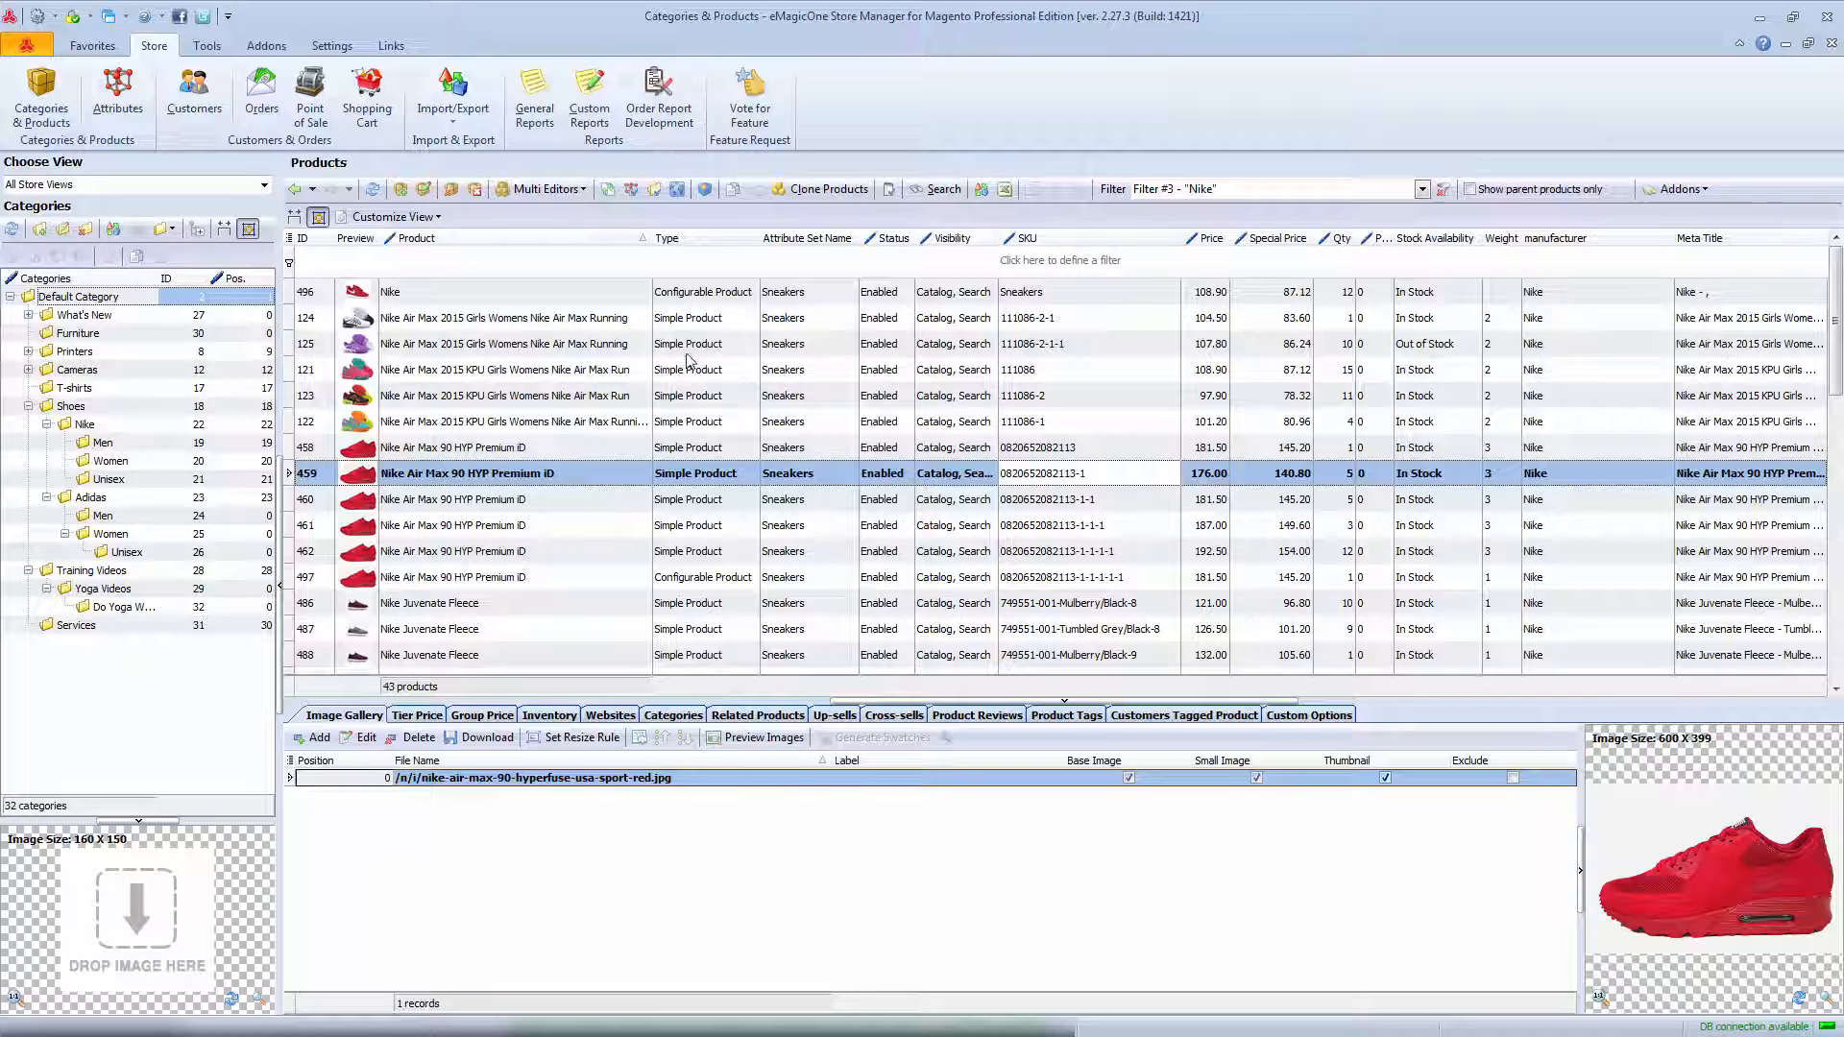
- Select all 43 Nike products and bring up the Inventory Multi Editor for them
left_click(590, 193)
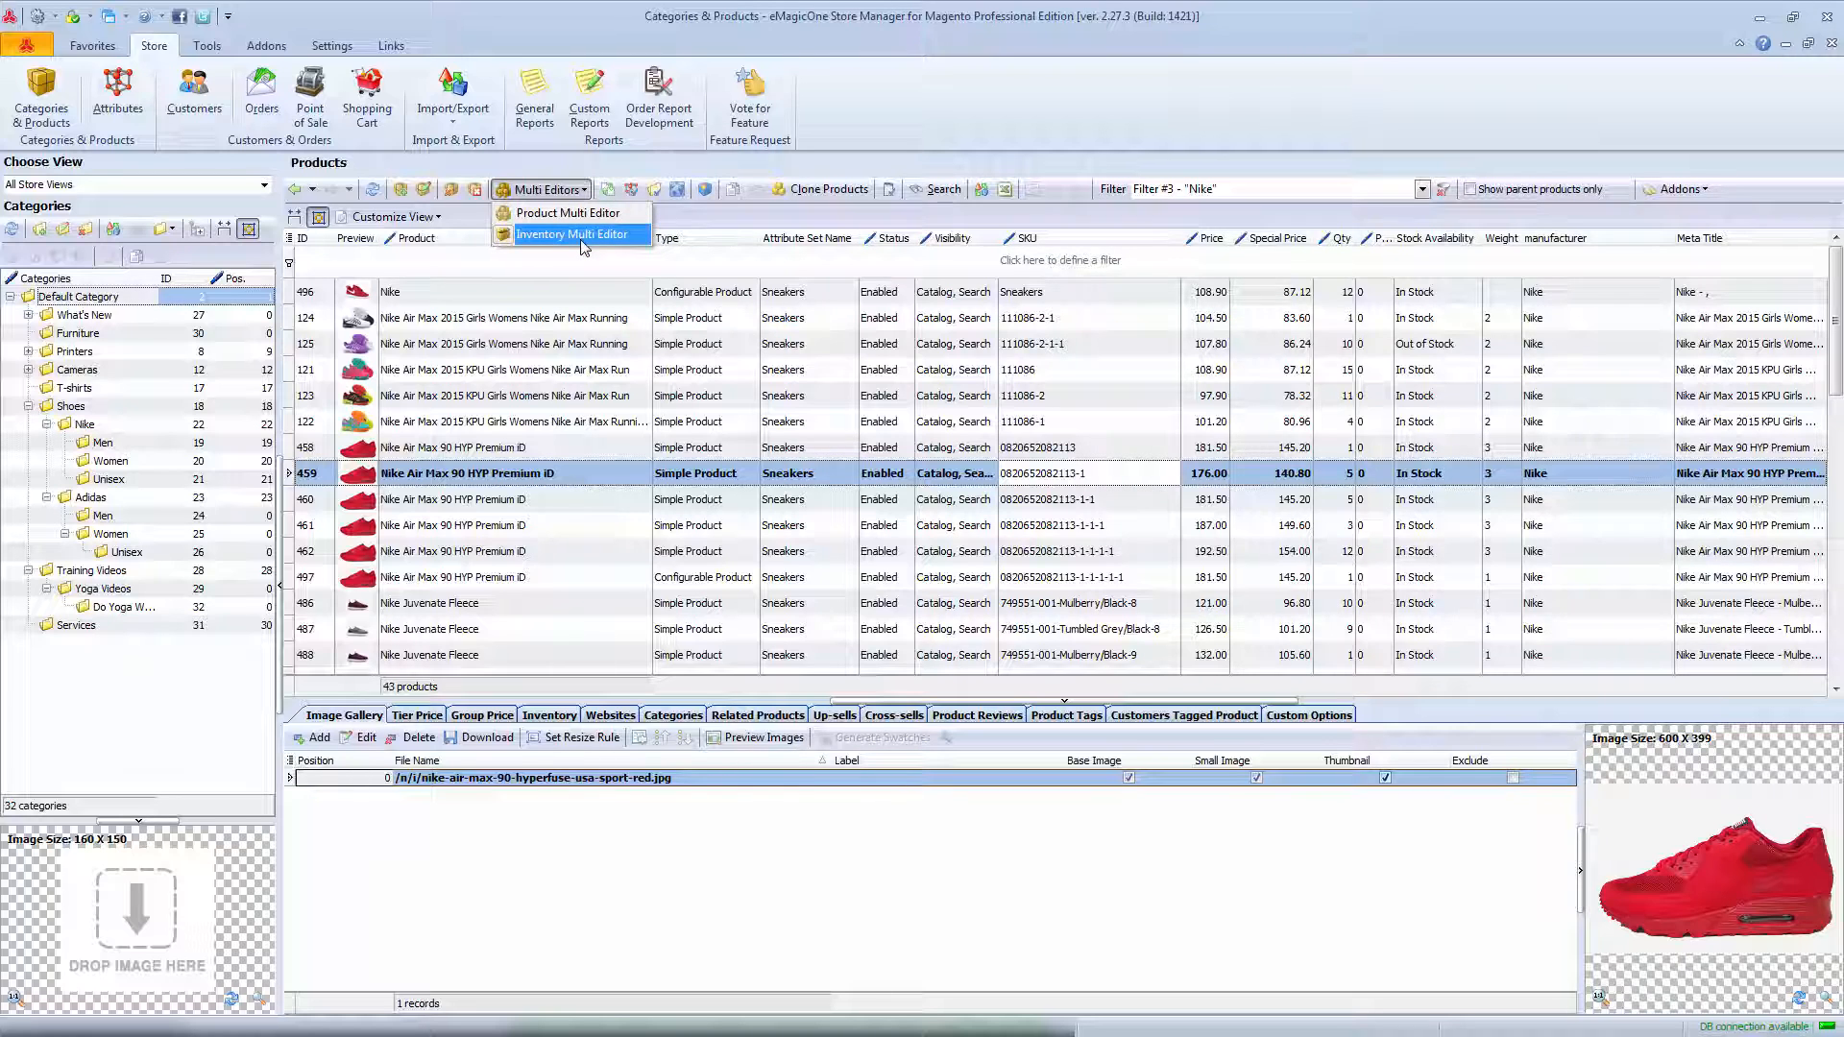
left_click(666, 231)
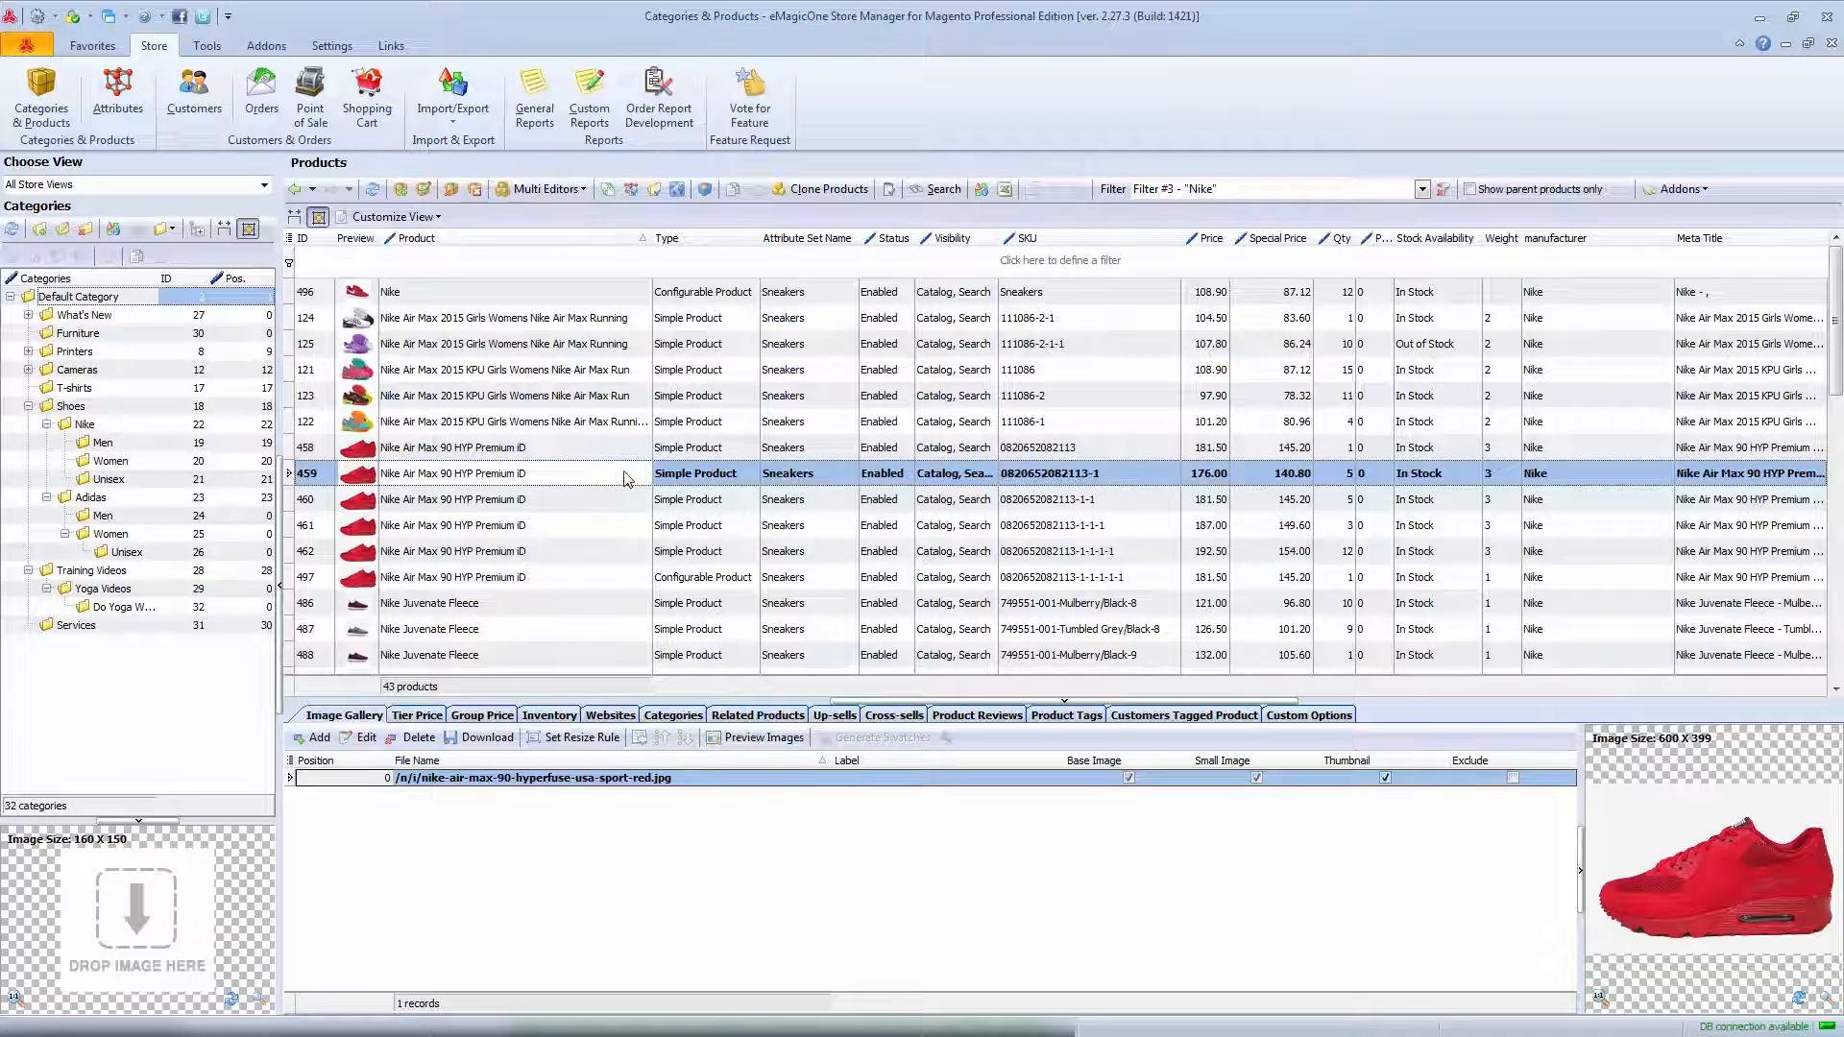
key("ctrl+a")
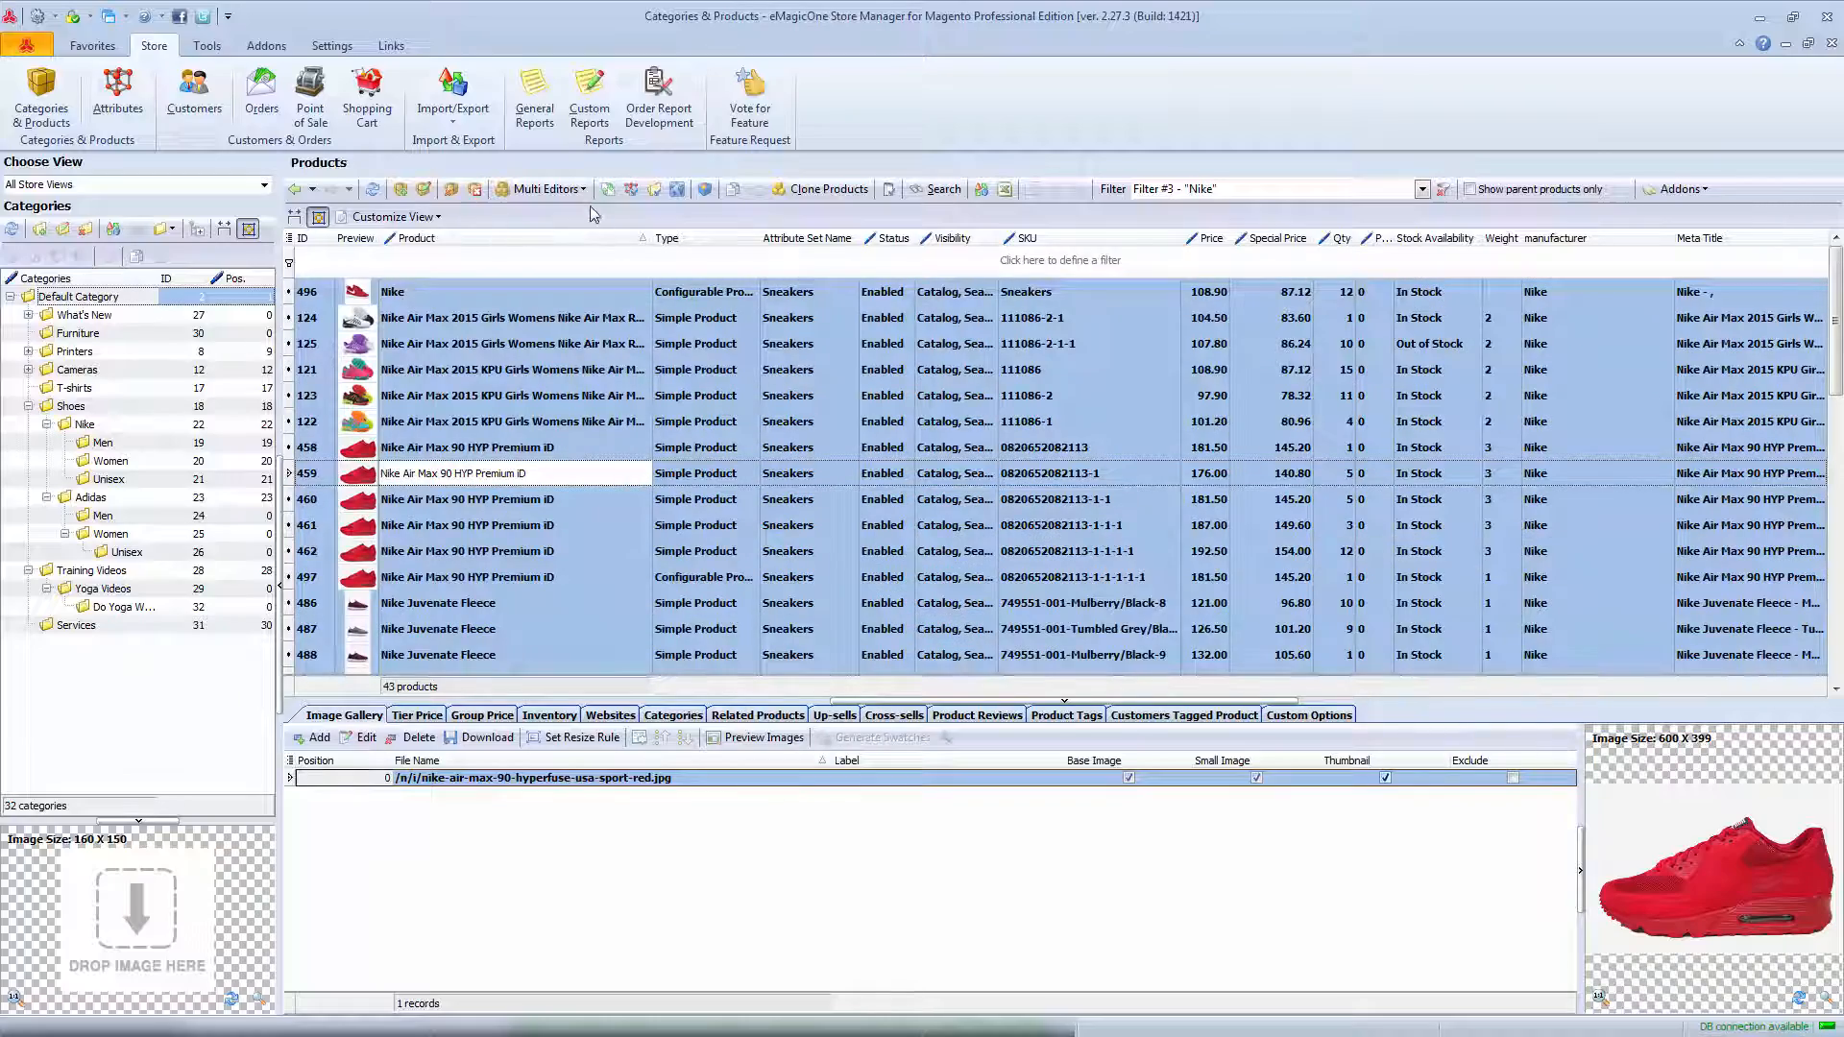
left_click(548, 189)
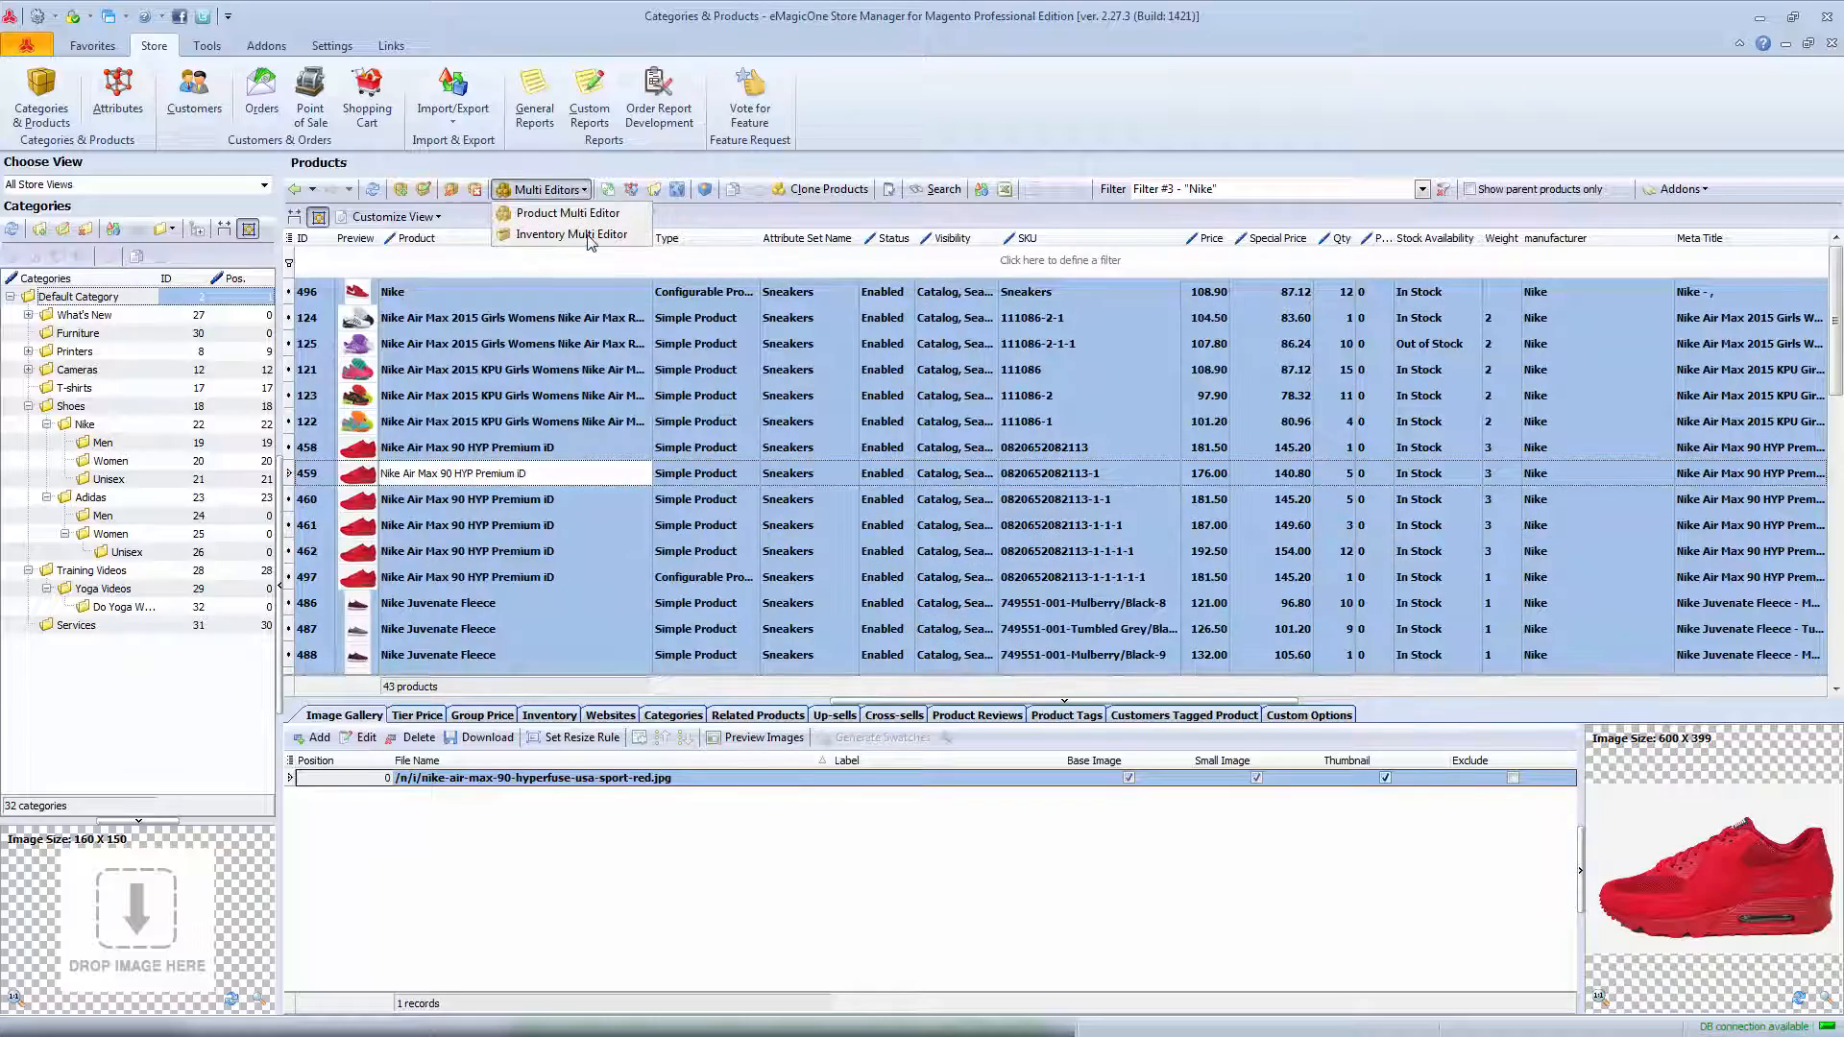
left_click(589, 236)
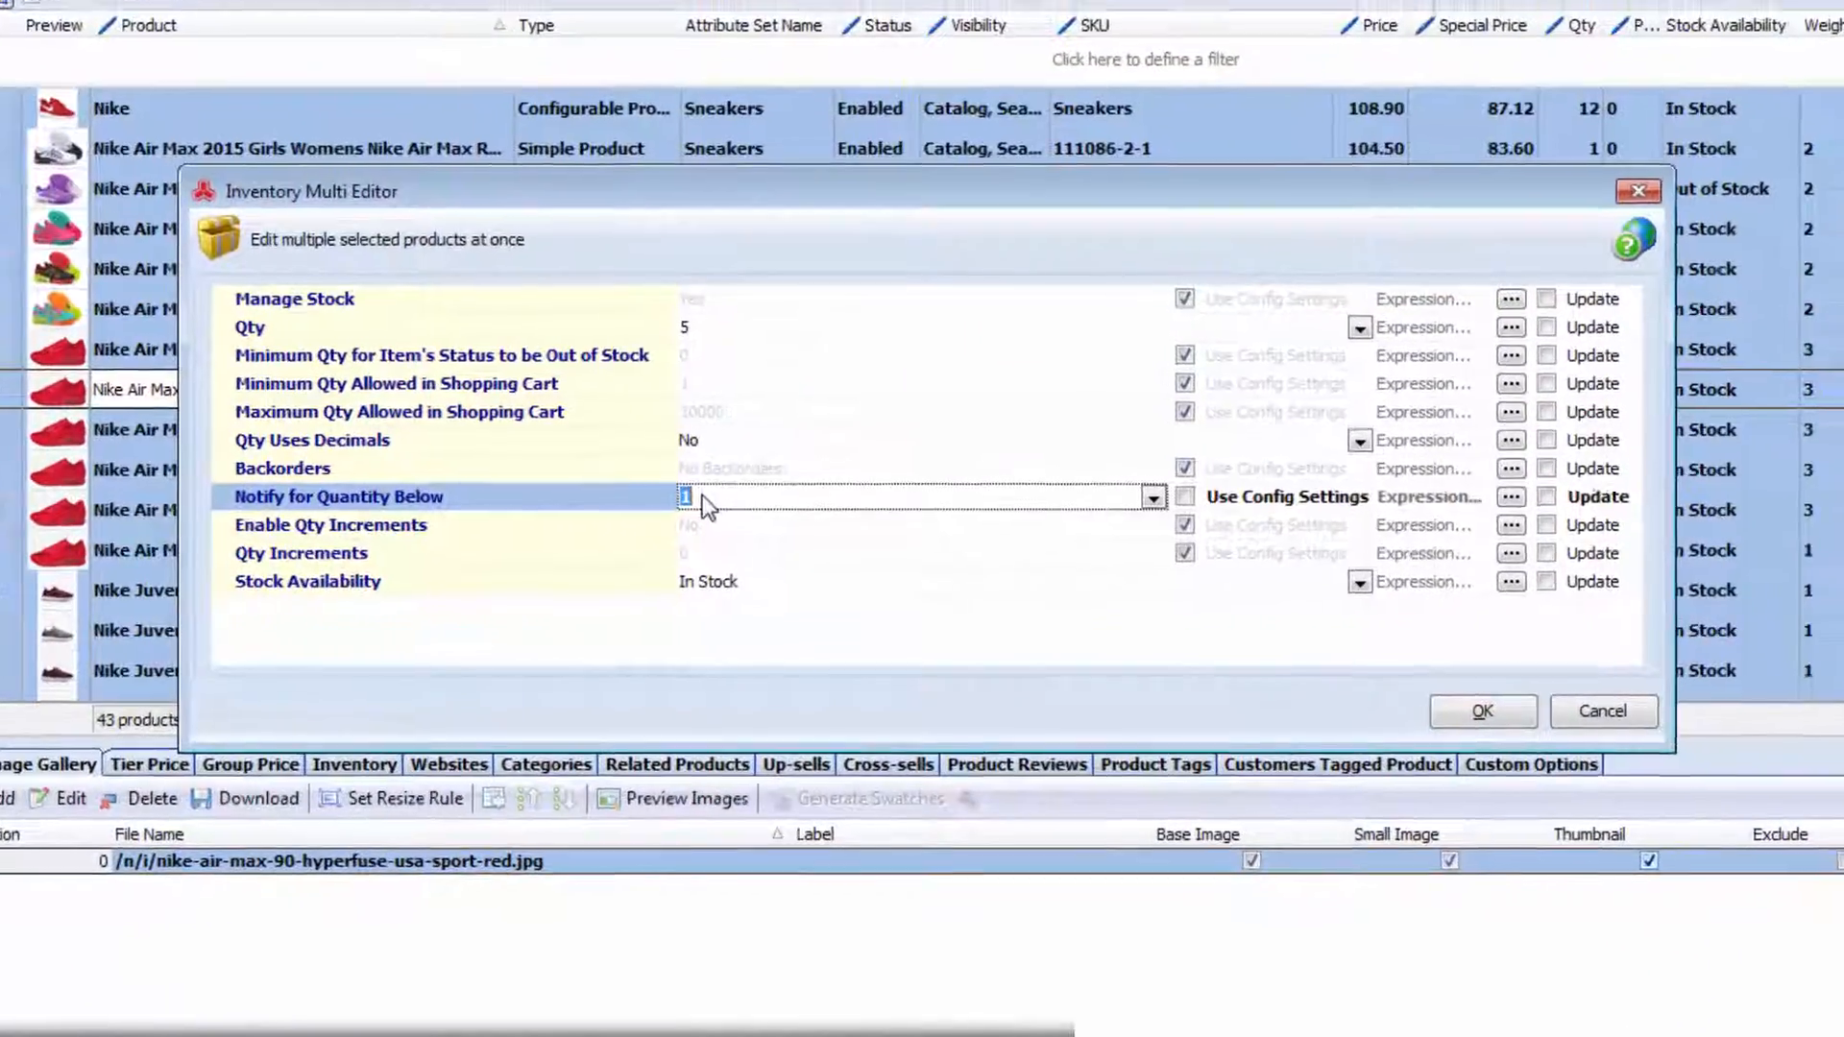
- Set Notify for Quantity Below to 2, mark it for update and apply to all selected products
left_click(701, 493)
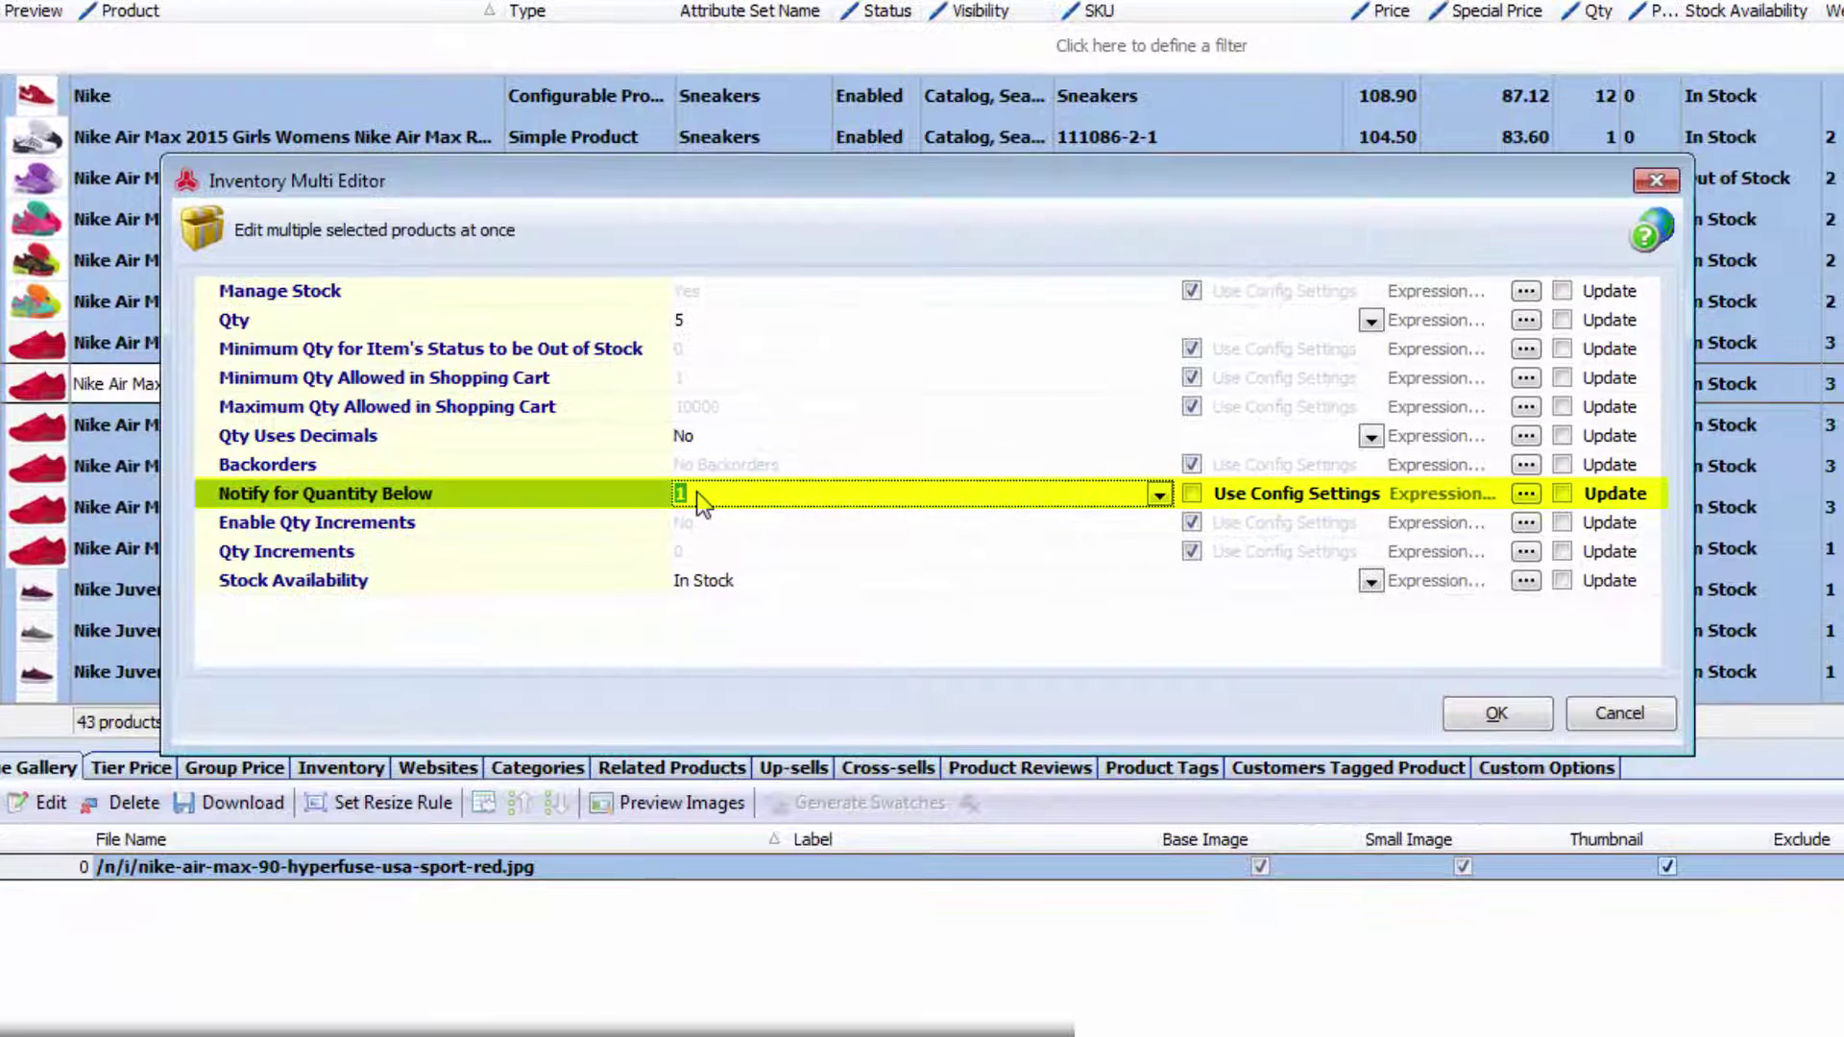
type("2")
left_click(1563, 495)
left_click(1497, 713)
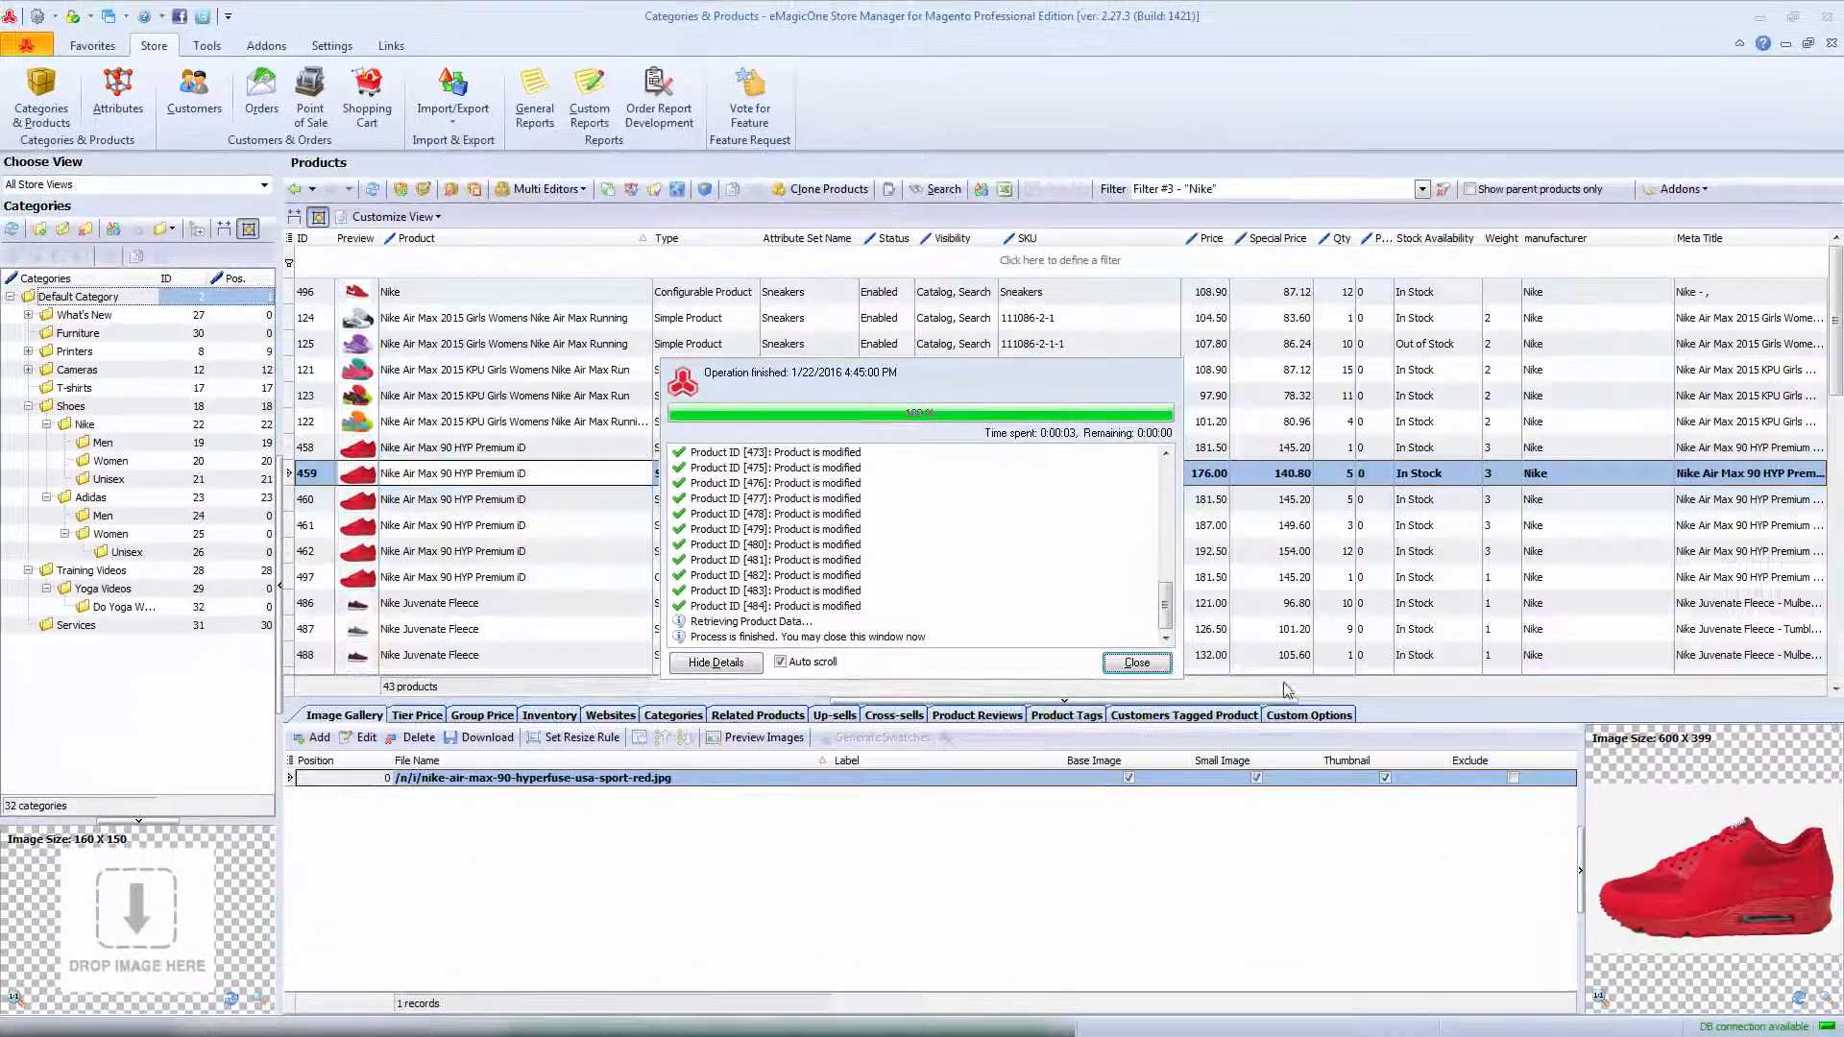
- Close the finished operation report, returning to the grid of 43 Nike products
left_click(1138, 663)
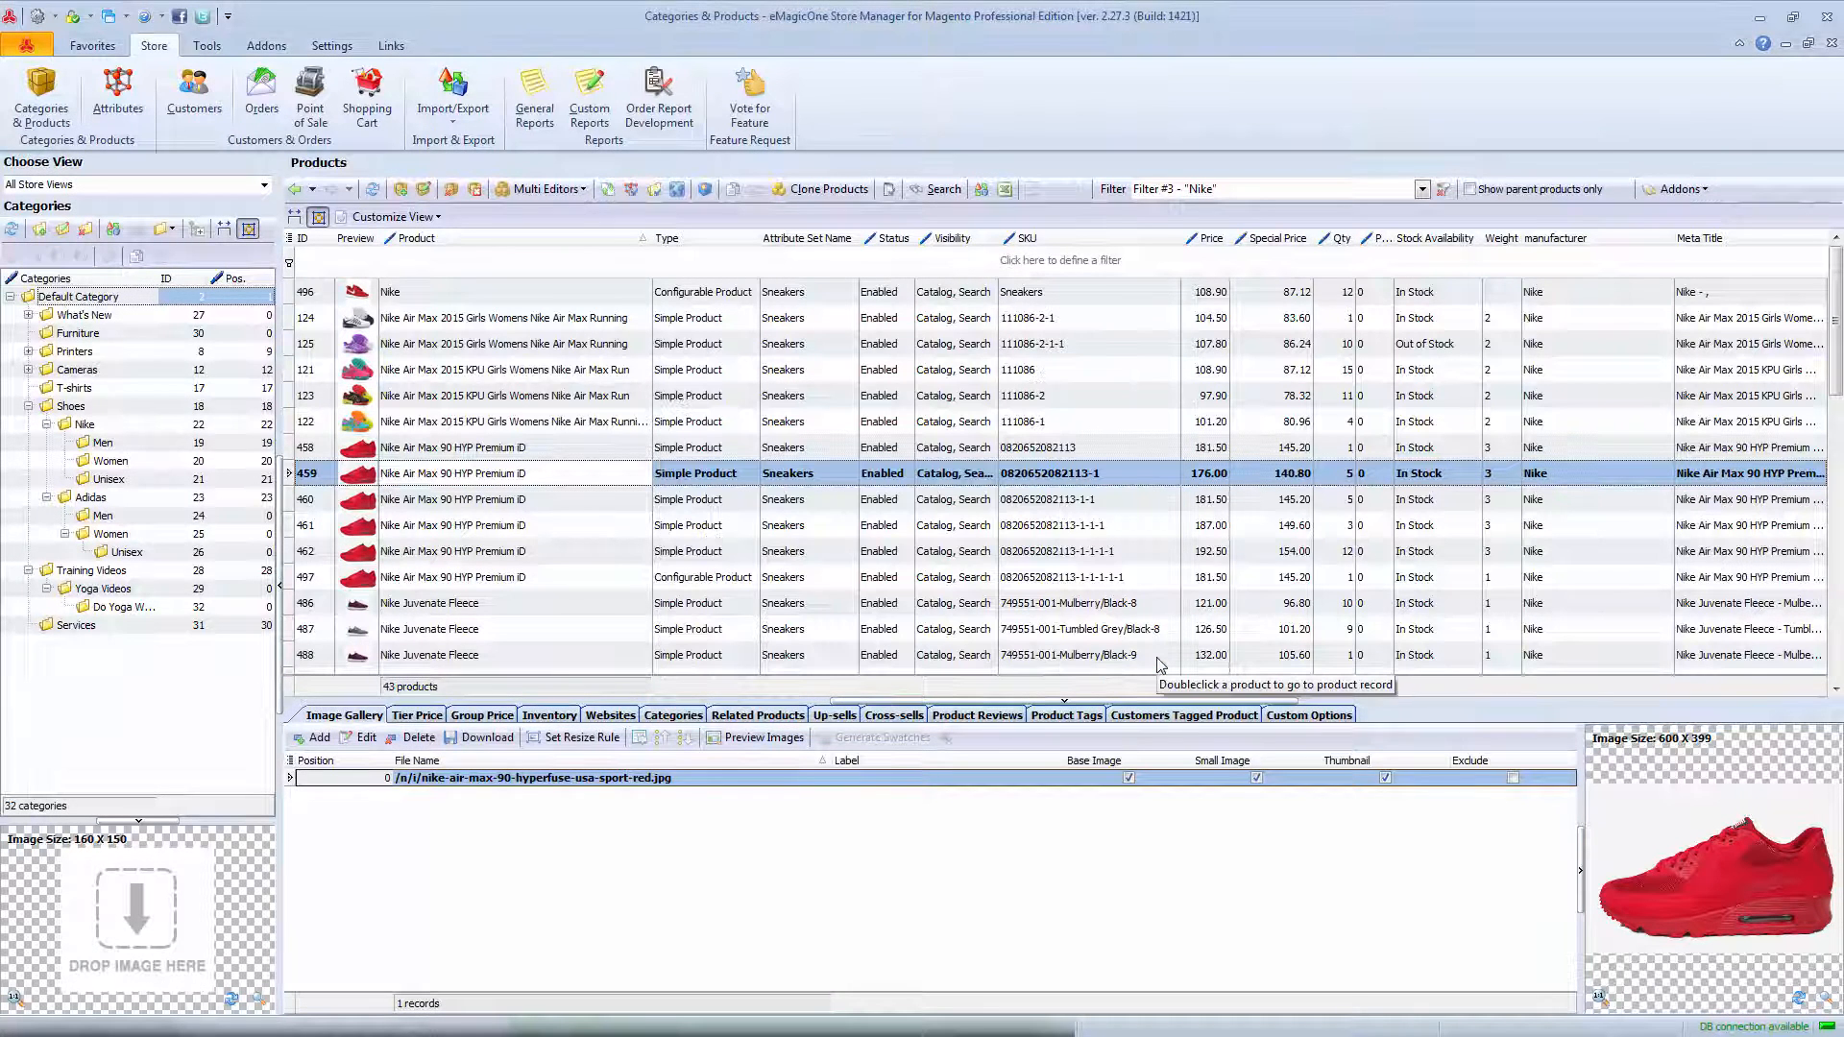